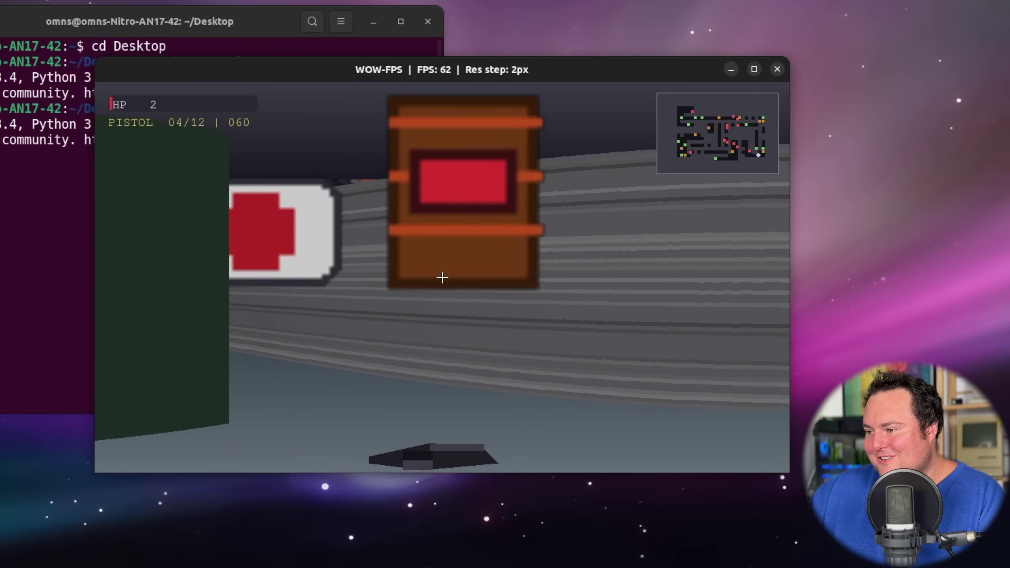
key("w")
Walk down the corridor over the medkit, raising HP from 2 to 32, and fire one pistol round
left_click(443, 277)
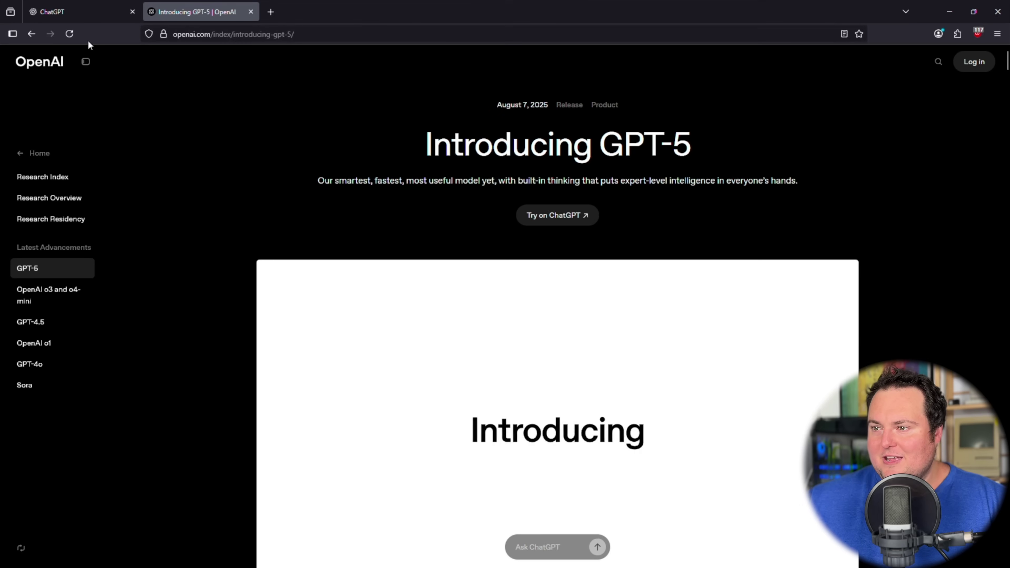
Glance at the ChatGPT chat page, then scroll down the GPT-5 announcement article
left_click(84, 13)
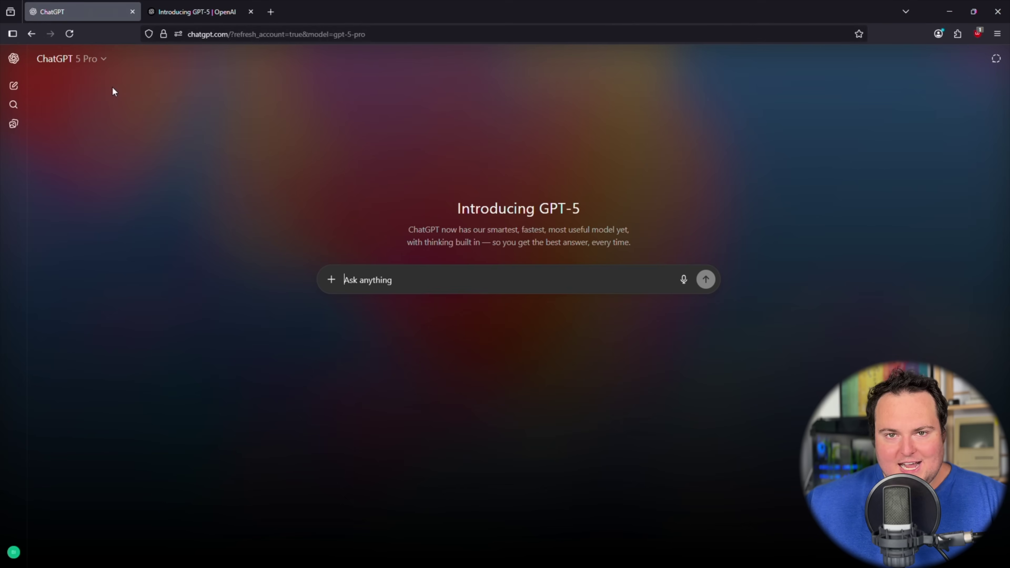
left_click(168, 17)
scroll(223, 197, "down", 10)
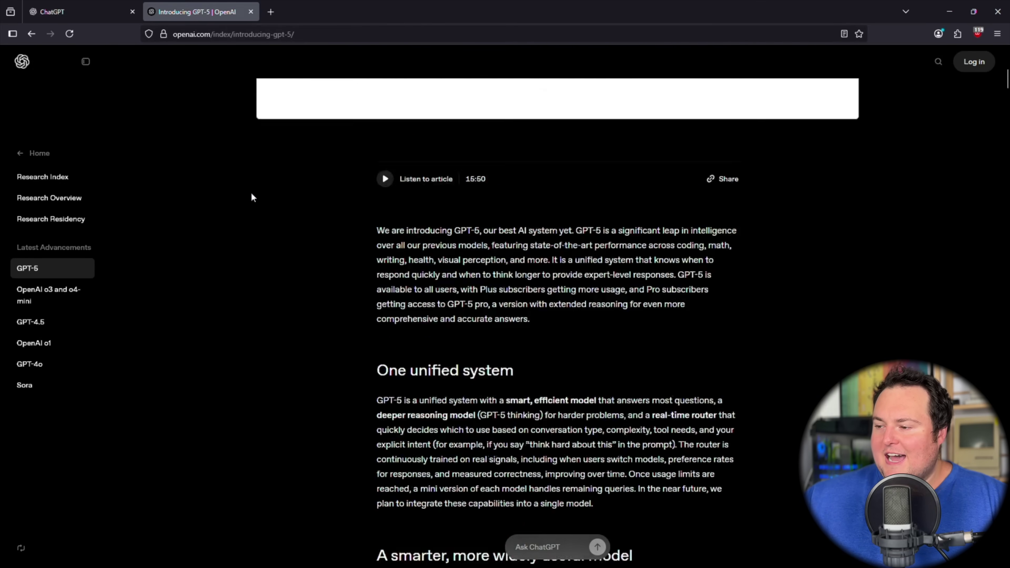
scroll(252, 197, "down", 15)
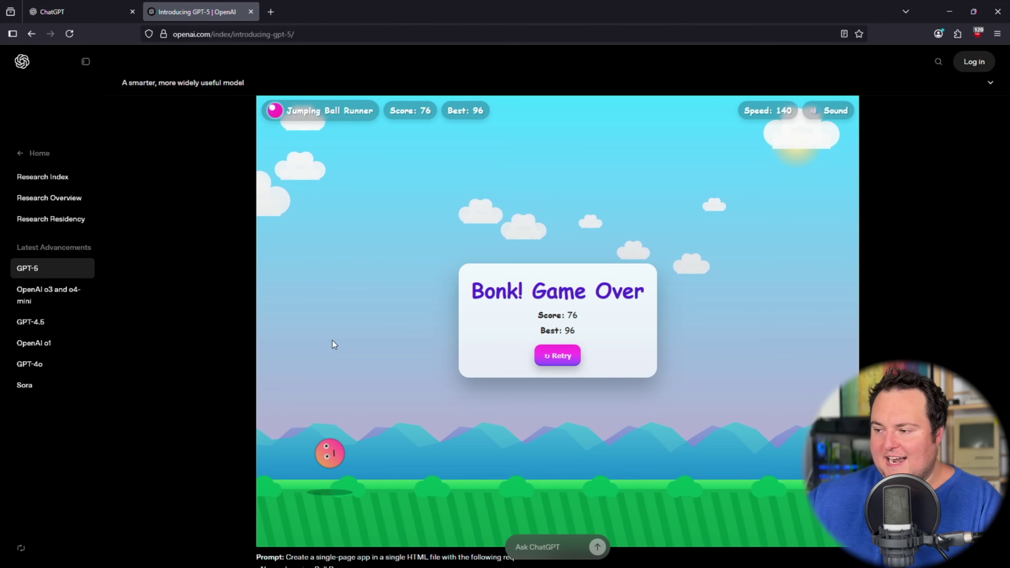
Restart the Jumping Ball Runner demo and jump the ball over obstacles three times
left_click(538, 355)
left_click(483, 360)
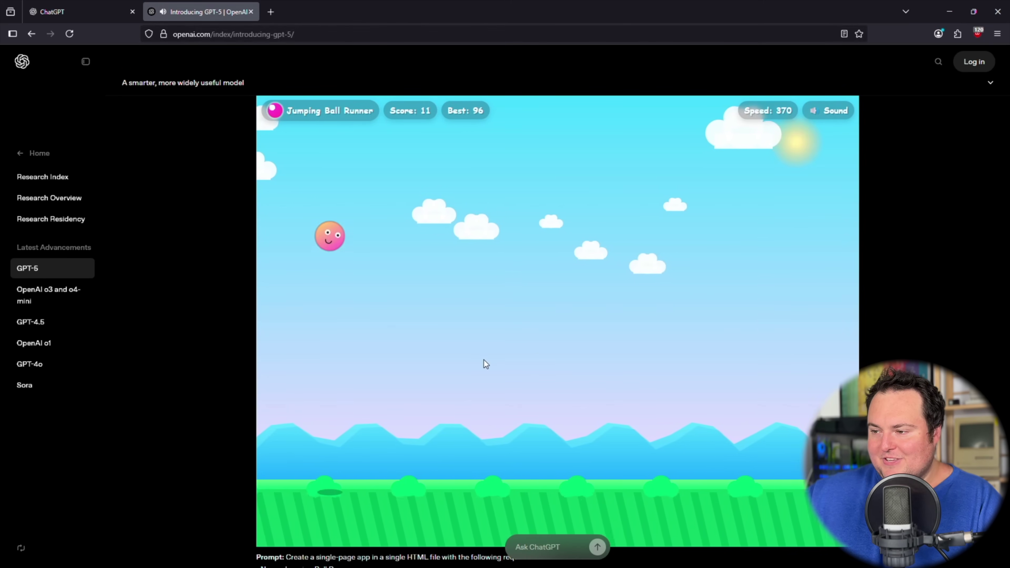
left_click(484, 361)
left_click(484, 361)
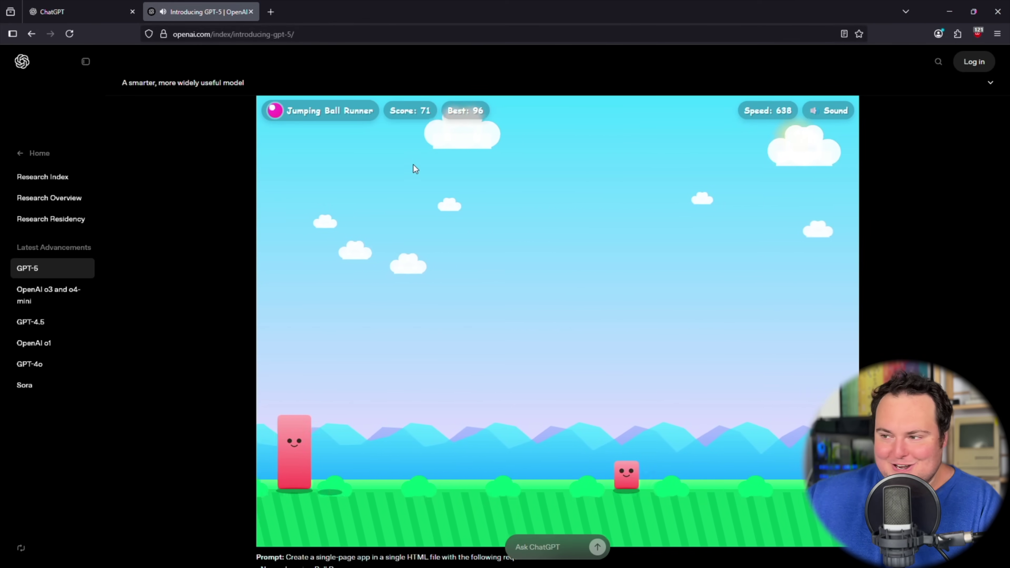
Show the Drum simulator demo, then bring the private YouTube browser window forward
scroll(393, 191, "up", 1)
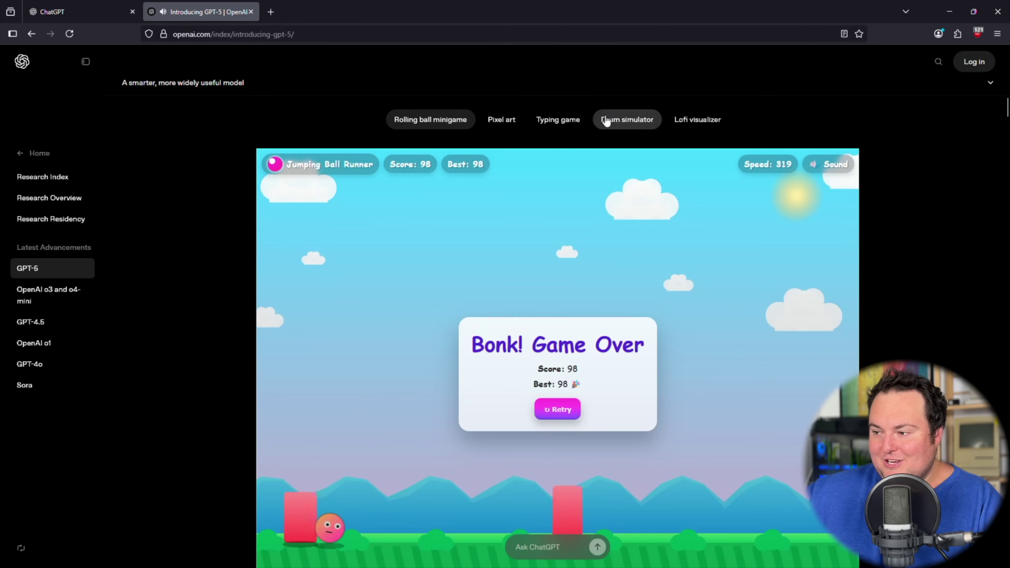
left_click(626, 119)
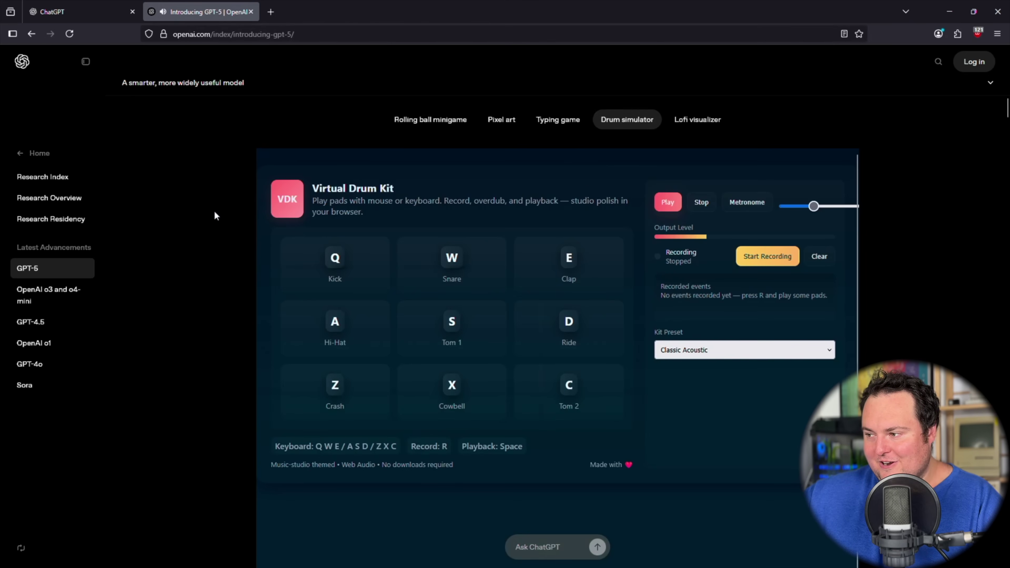
scroll(215, 212, "down", 1)
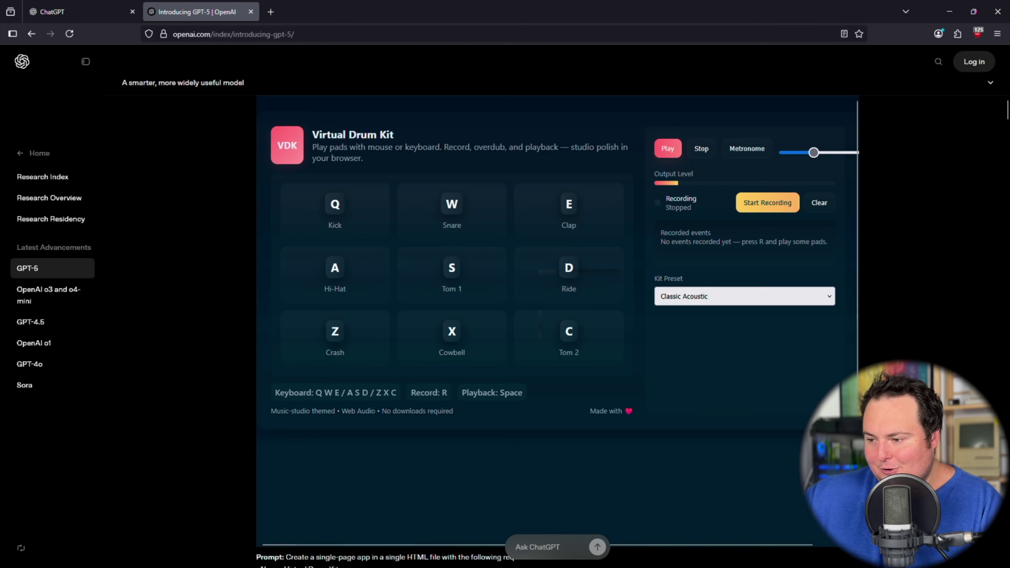
mouse_move(598, 567)
left_click(575, 556)
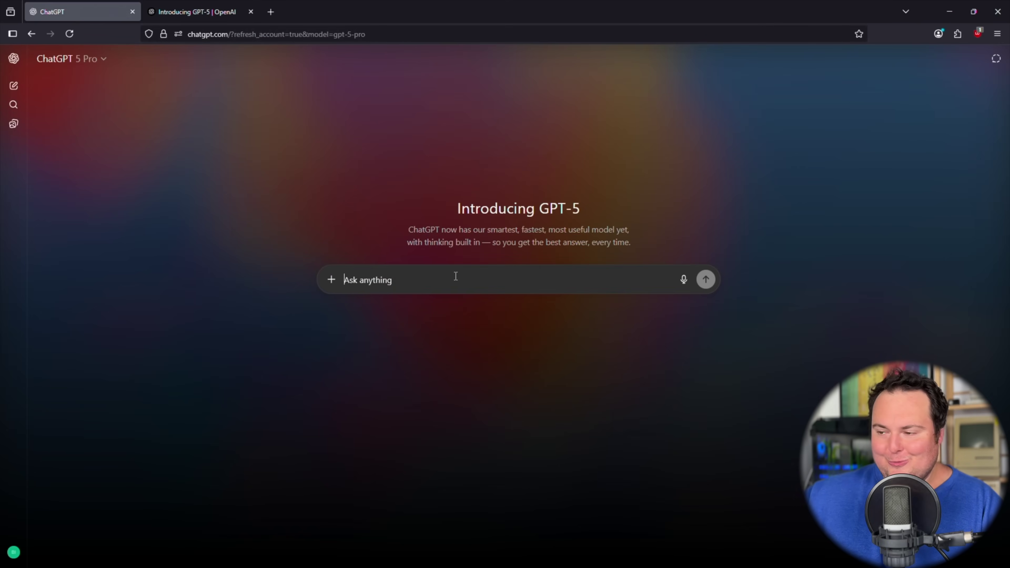
Paste and send the prompt 'Using html, js and css, generate a browser based os' to GPT-5 Pro
type("Using html, js and css, generate a browser based os")
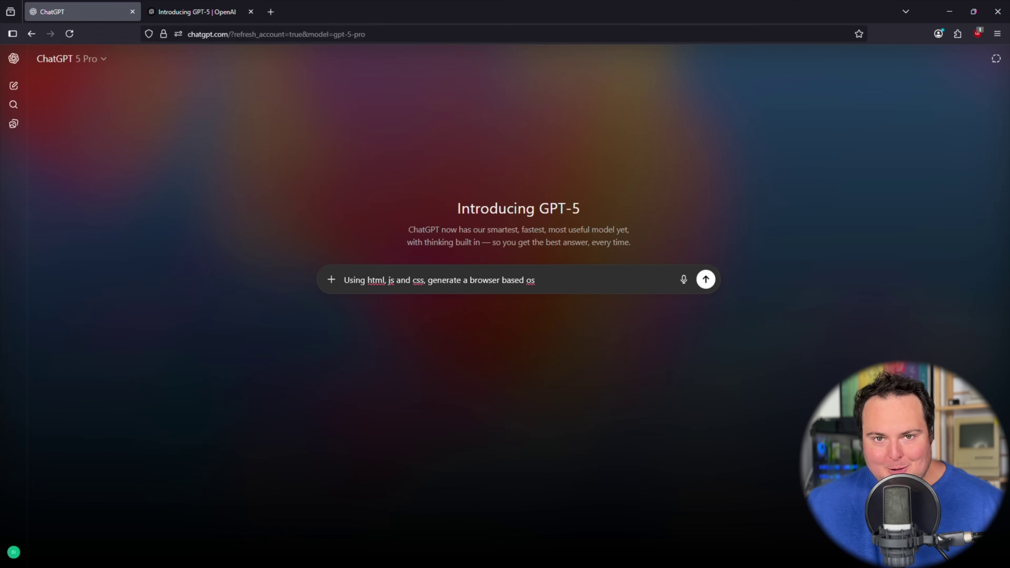
key("Return")
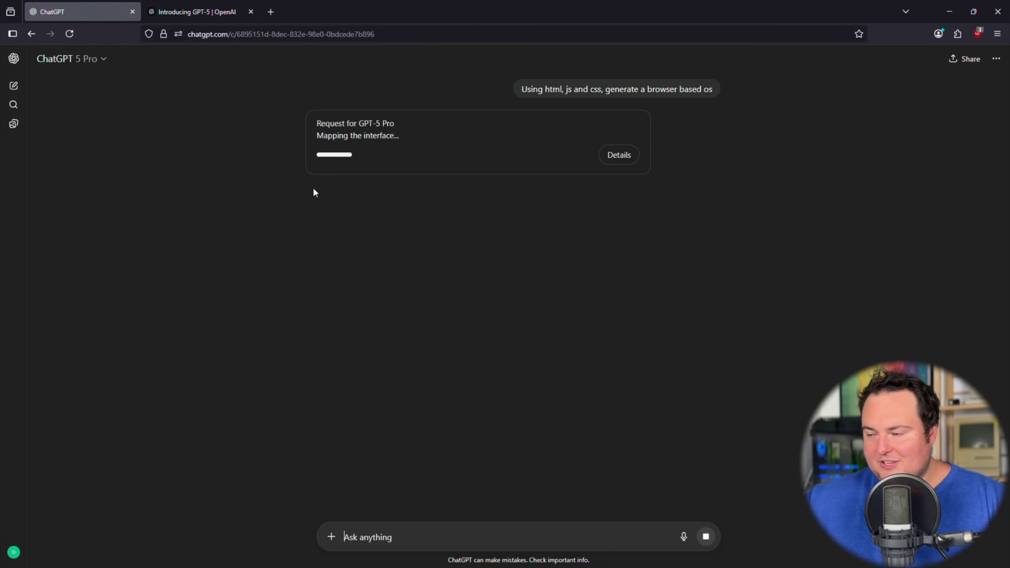
View GPT-5 Pro's 9m 14s reasoning details, close them, and scroll the single-file index.html answer
left_click(619, 156)
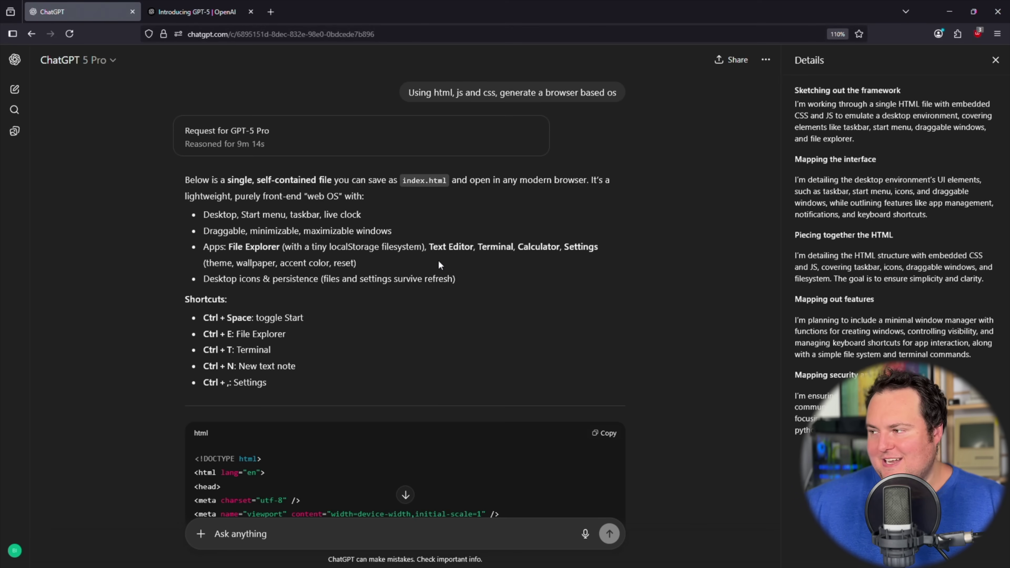
left_click(996, 60)
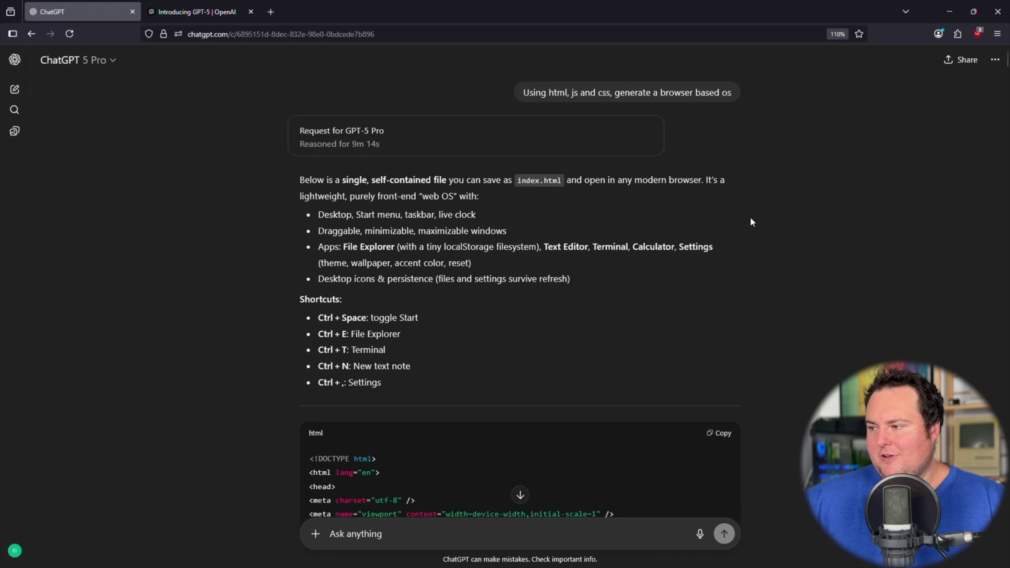
scroll(750, 219, "down", 2)
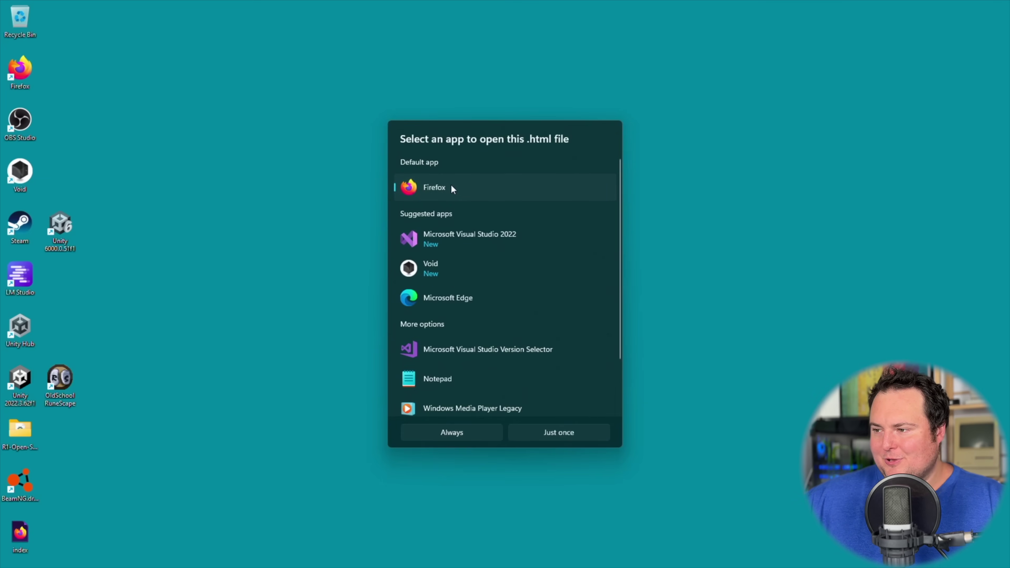
Set Firefox to always open .html files so index.html launches as WebOS
left_click(491, 438)
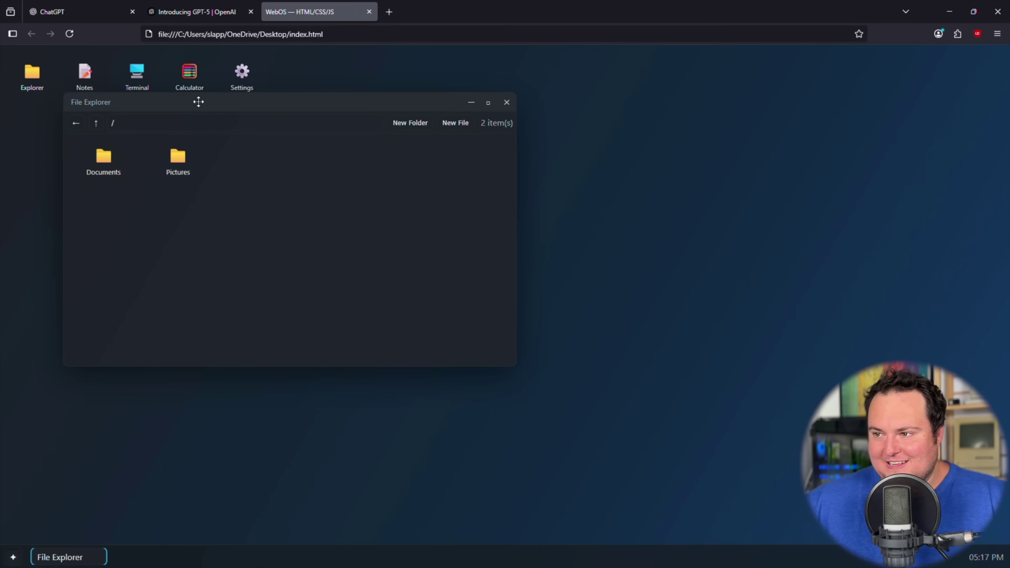
Reposition the File Explorer window and create a new file named hi in the root folder
left_click_drag(194, 104, 335, 83)
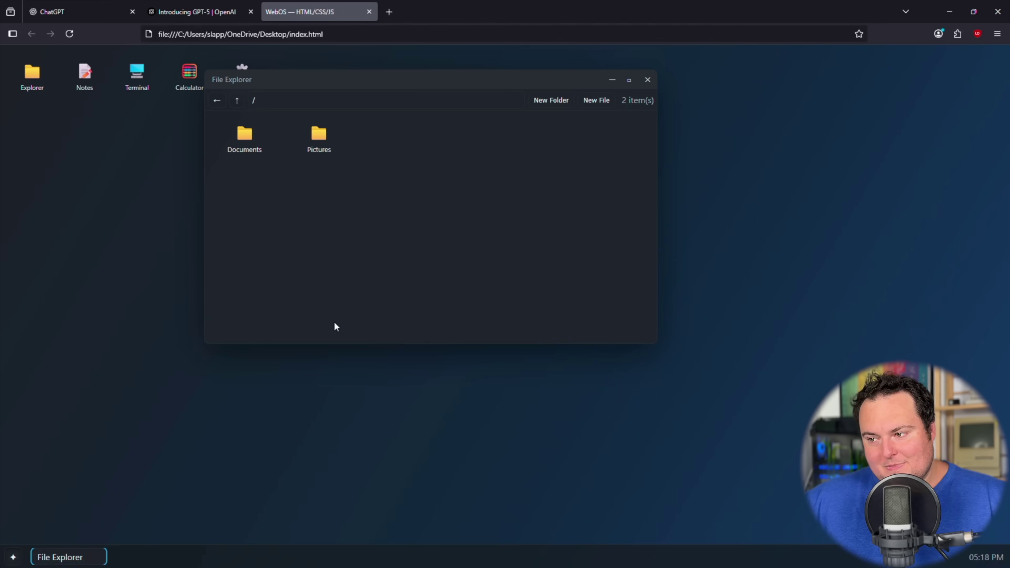
left_click_drag(286, 81, 246, 99)
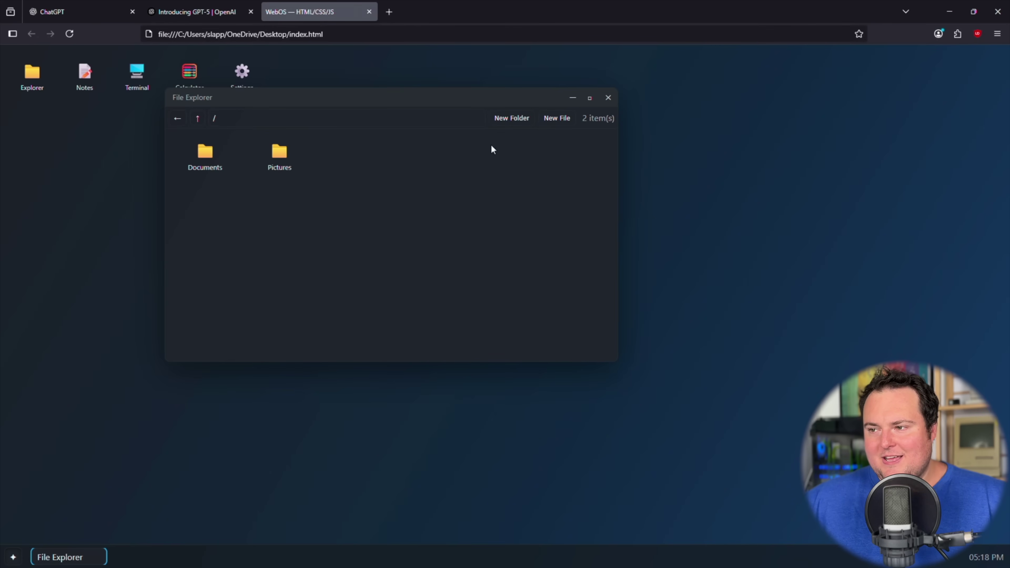
left_click(545, 121)
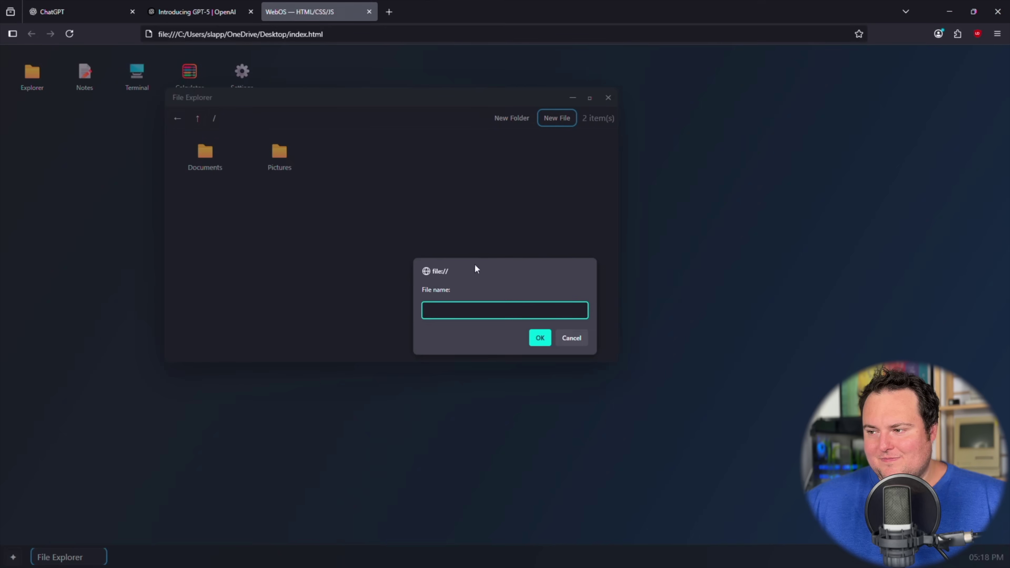
type("hi")
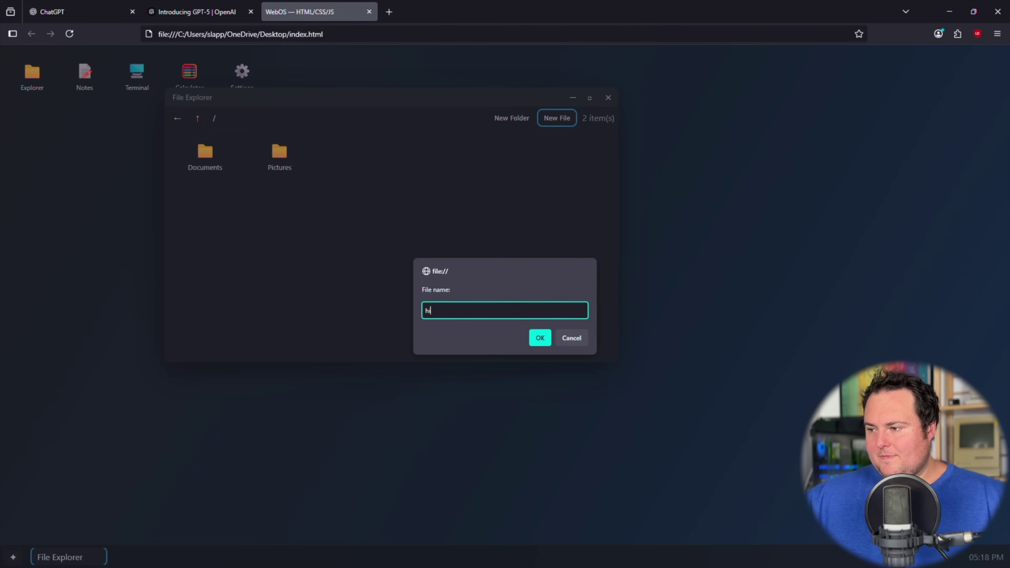
left_click(537, 340)
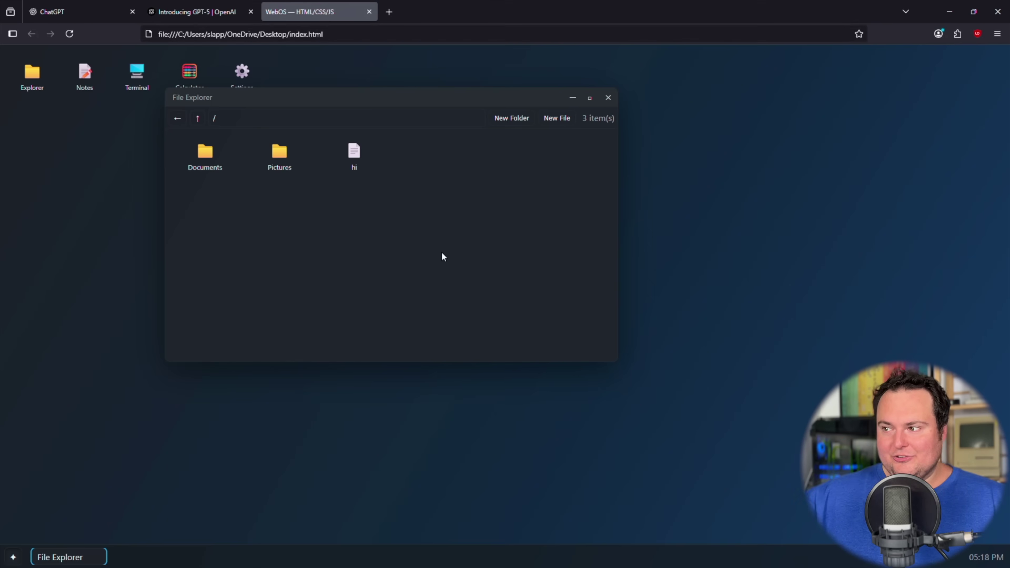
Navigate File Explorer to the Documents folder by typing Documents in the path box
left_click(255, 120)
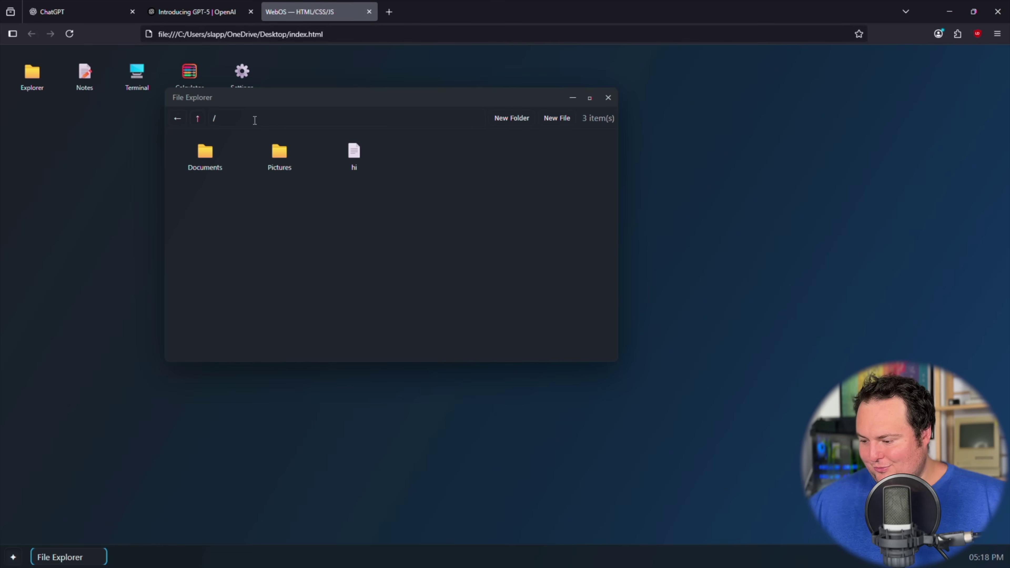
type("D")
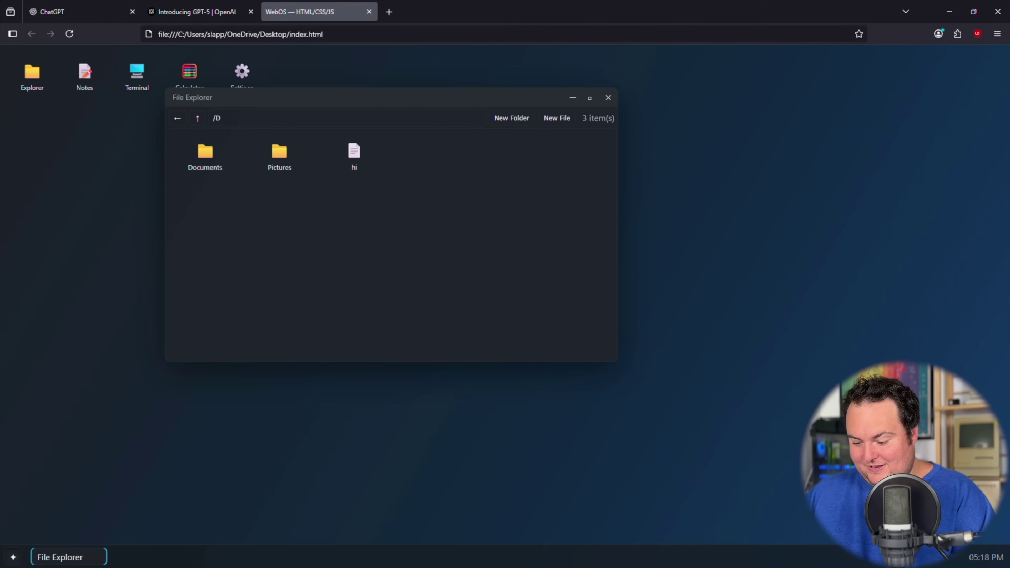
type("ocuments")
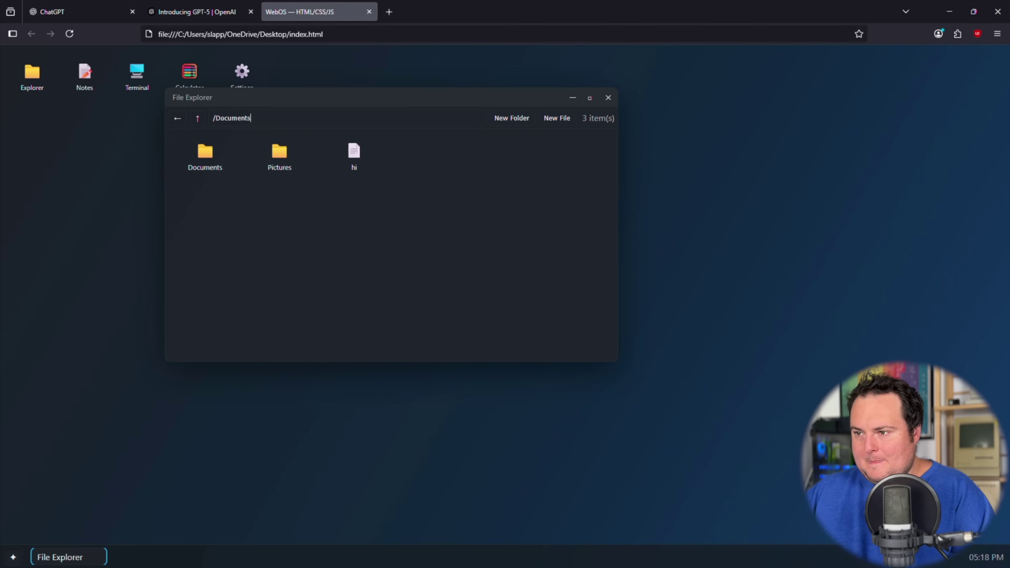
key("Return")
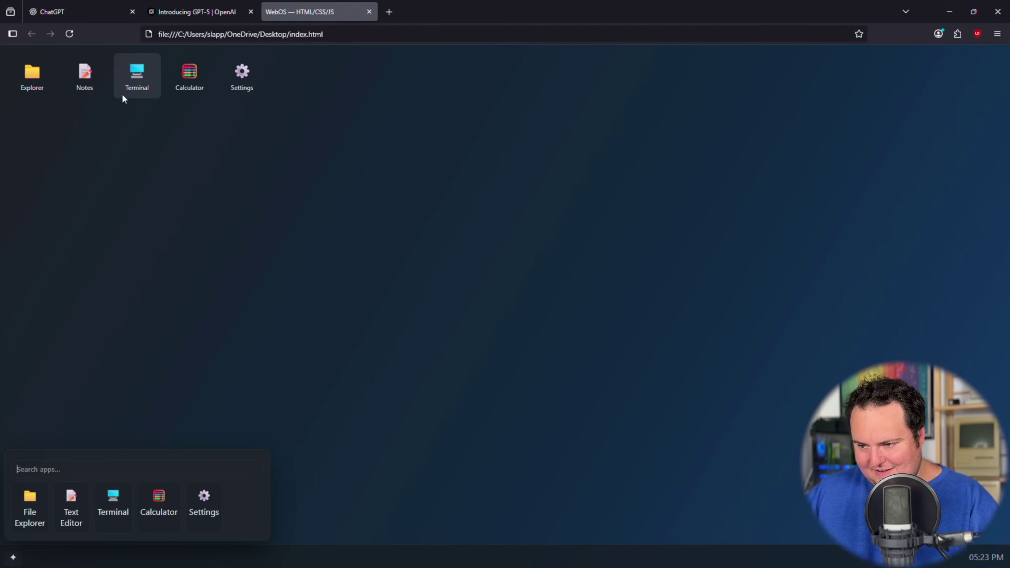
Search the app launcher for 'ter', clear the search, and close the launcher
type("ter")
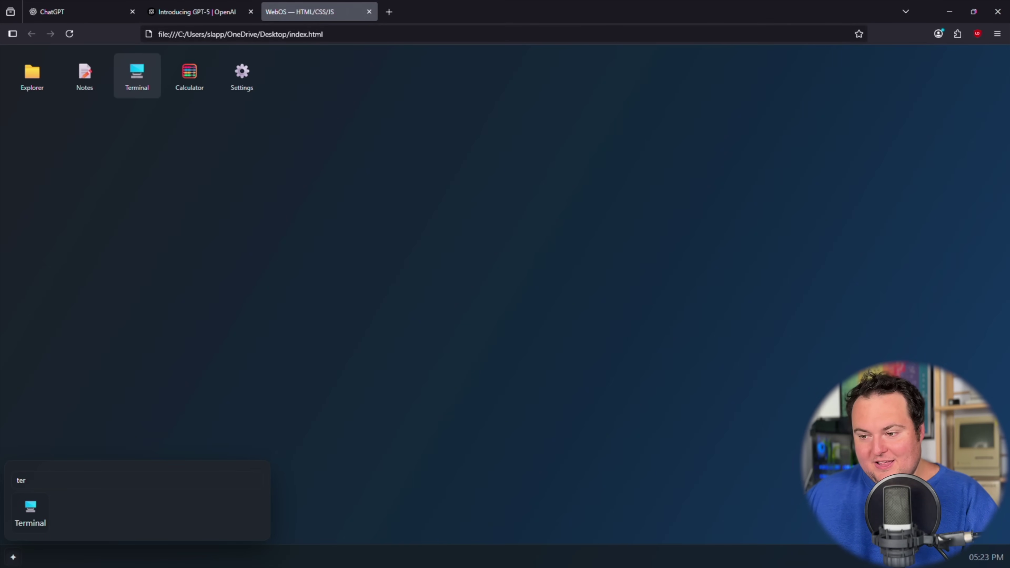
key("BackSpace")
key("BackSpace")
key("BackSpace")
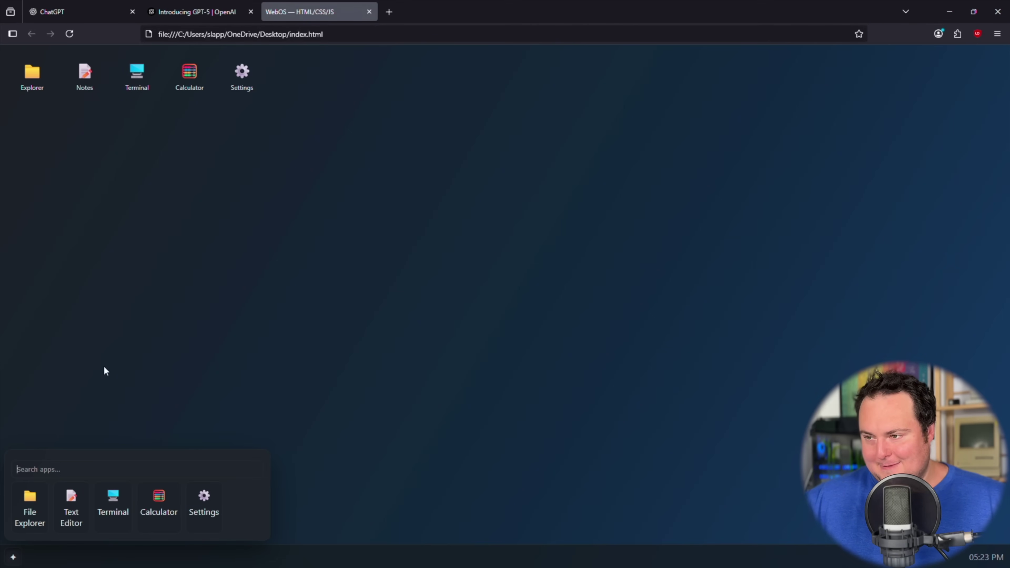
key("Escape")
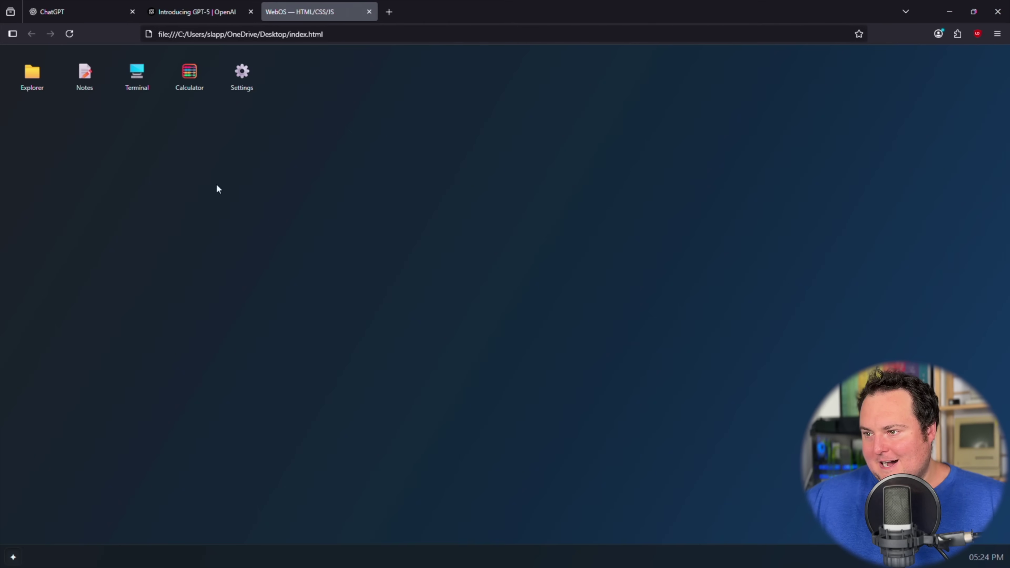
Open the Calculator app and move its window toward the right of the screen
double_click(184, 89)
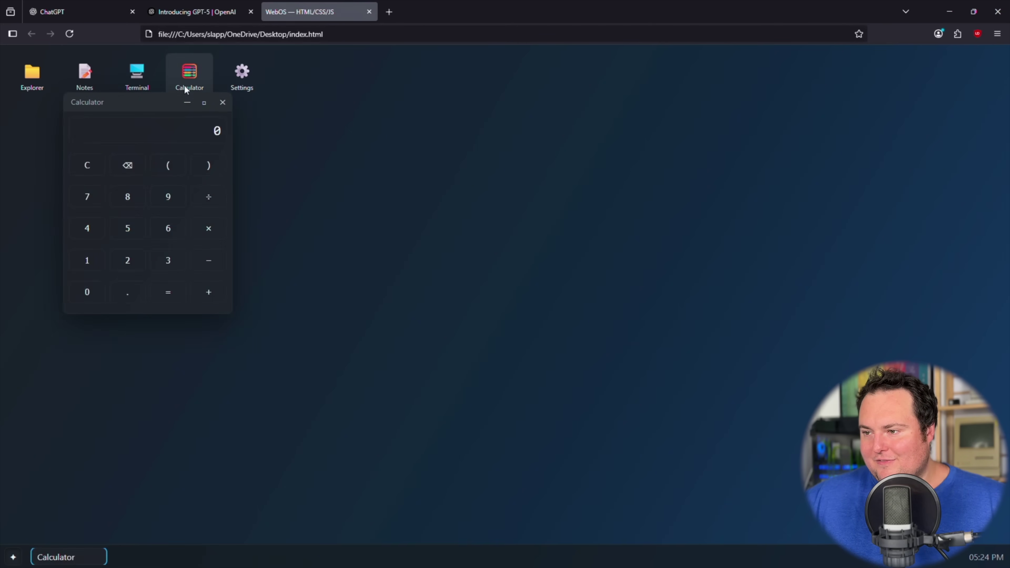
left_click_drag(147, 102, 373, 100)
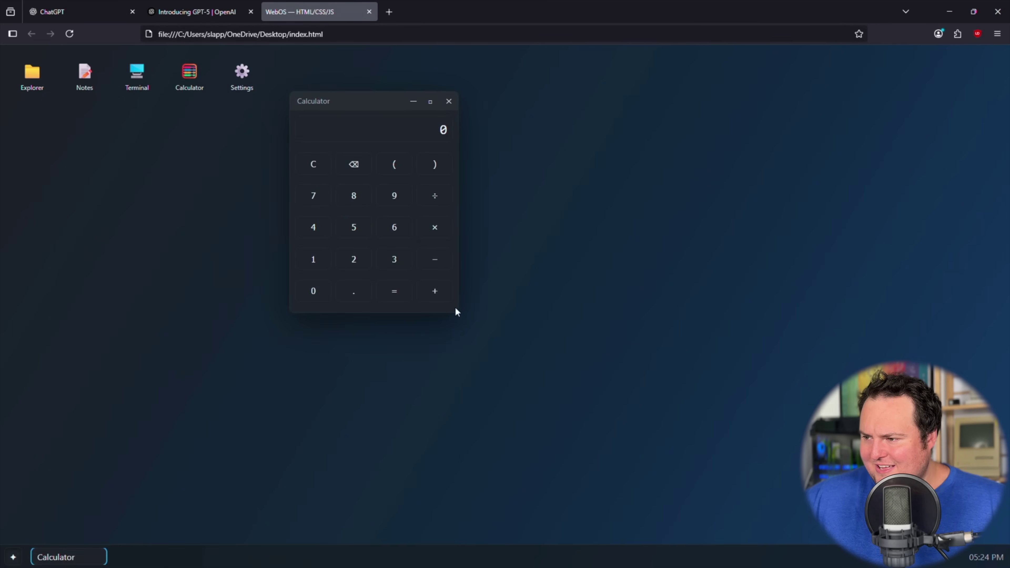
key("ctrl+a")
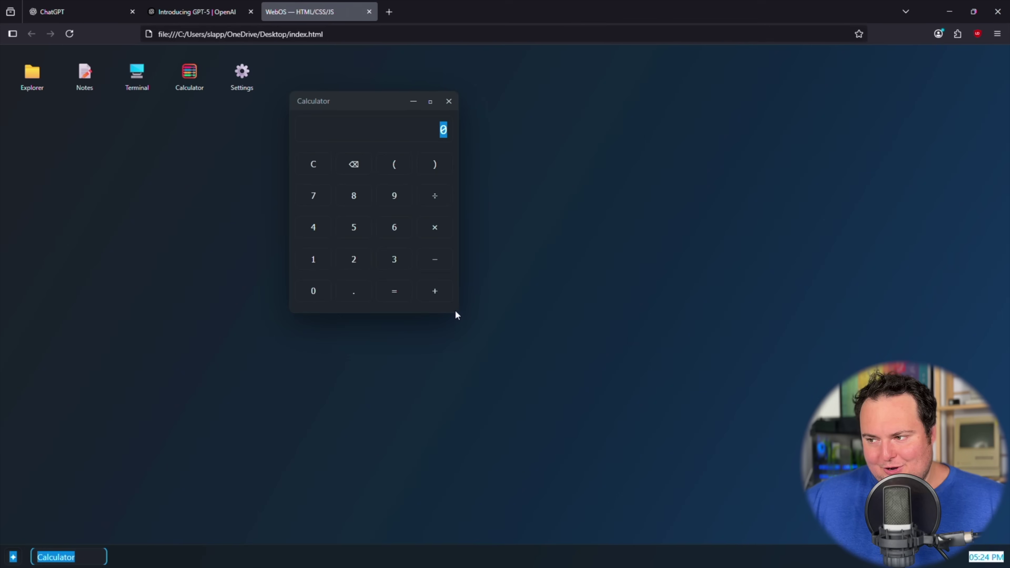
mouse_move(456, 311)
left_mouse_down()
mouse_move(475, 330)
mouse_move(456, 309)
left_mouse_up()
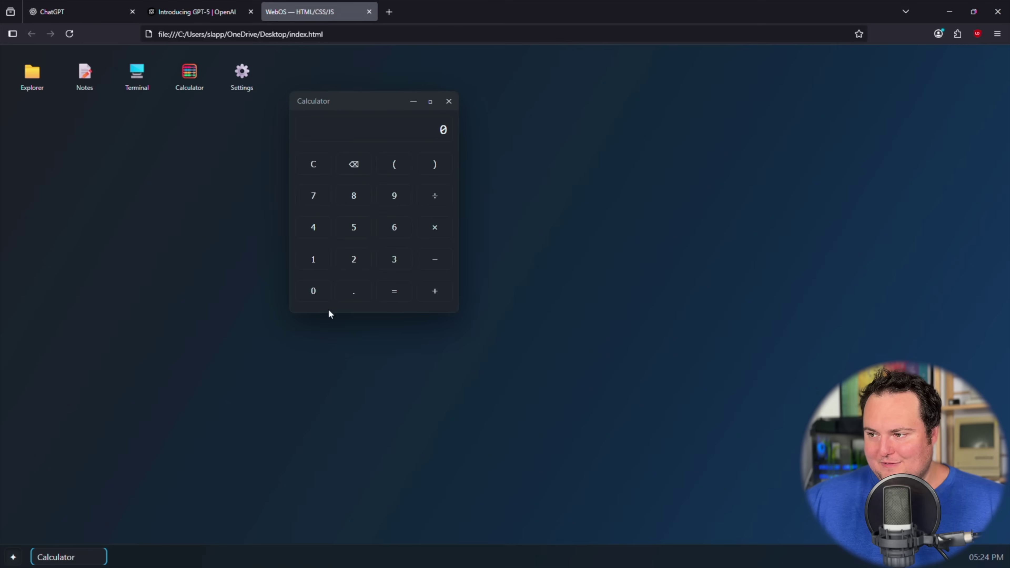
left_click_drag(359, 101, 427, 104)
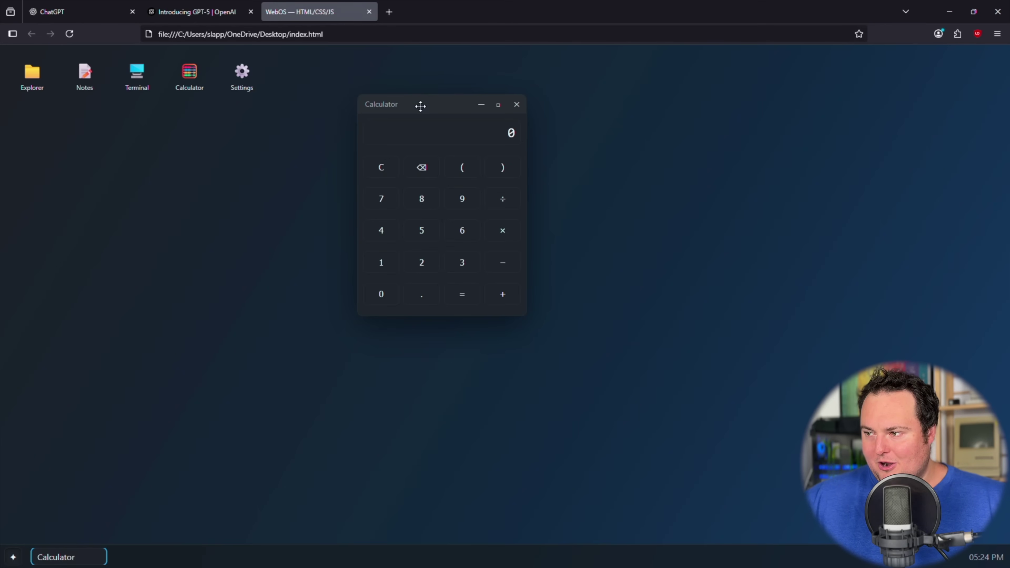
left_click_drag(421, 106, 436, 115)
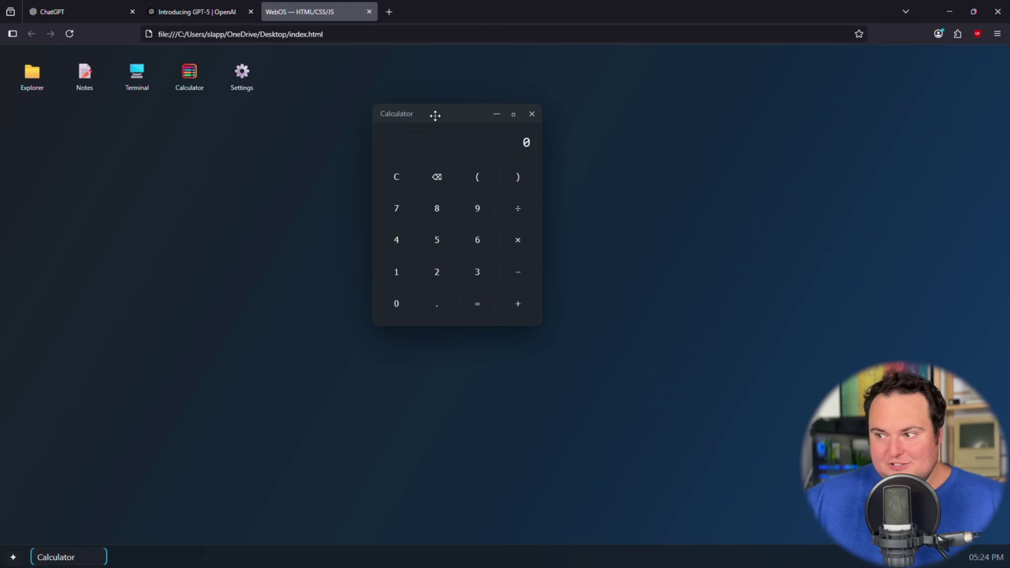
Compute 84 × 6 = 504 on the Calculator, then clear it back to 0
left_click(437, 219)
left_click(399, 243)
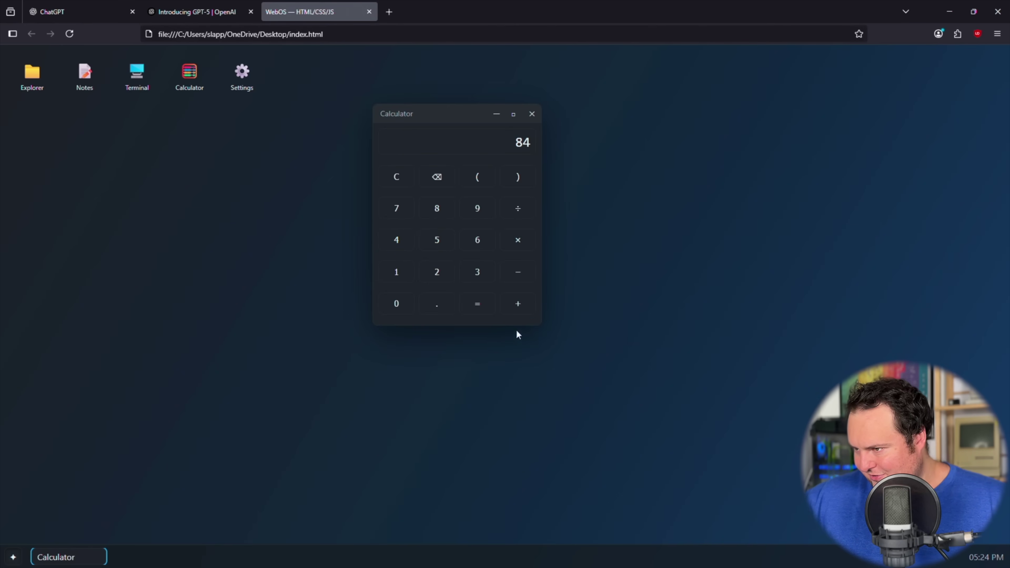
left_click(522, 244)
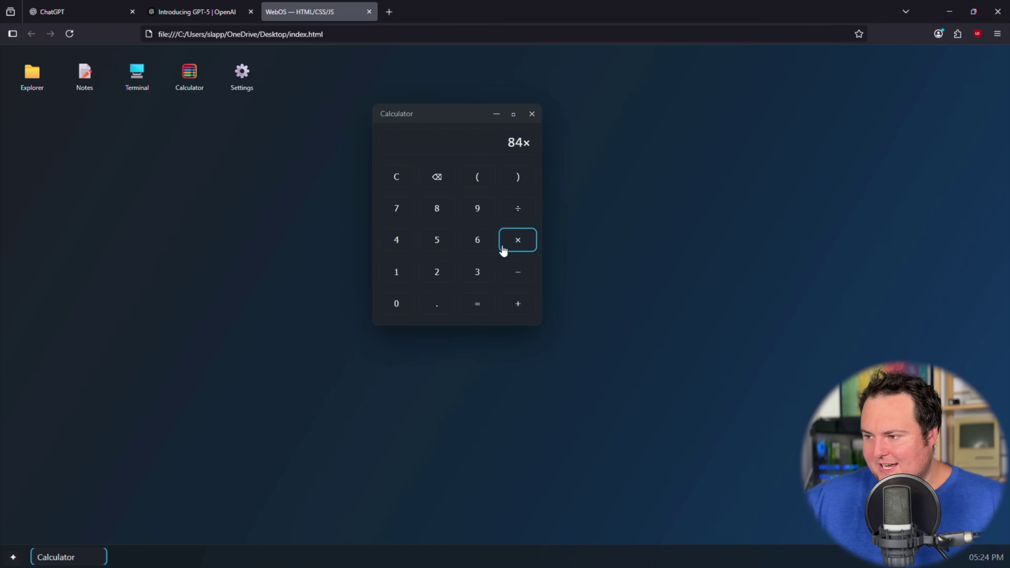
left_click(487, 245)
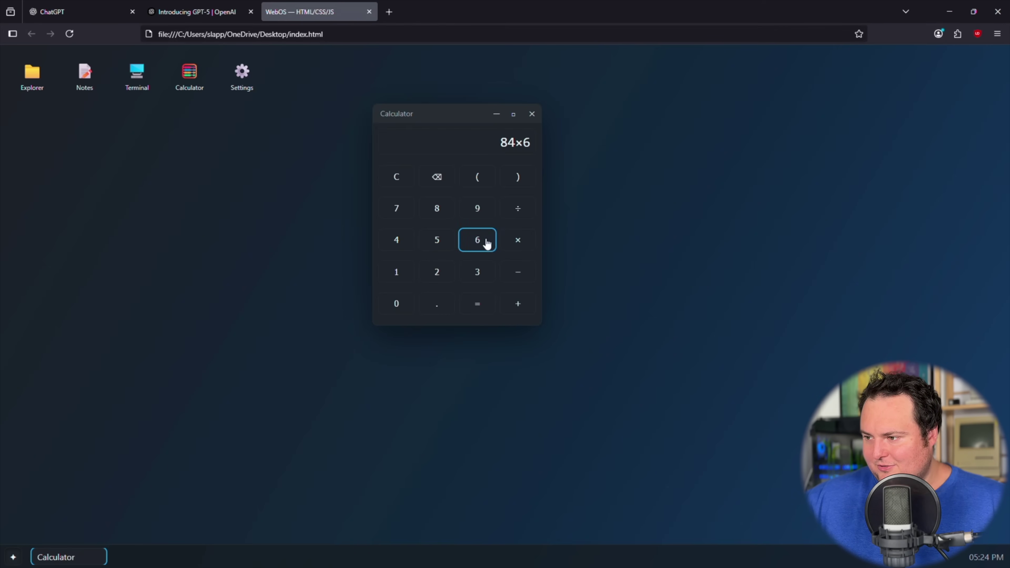
left_click(489, 309)
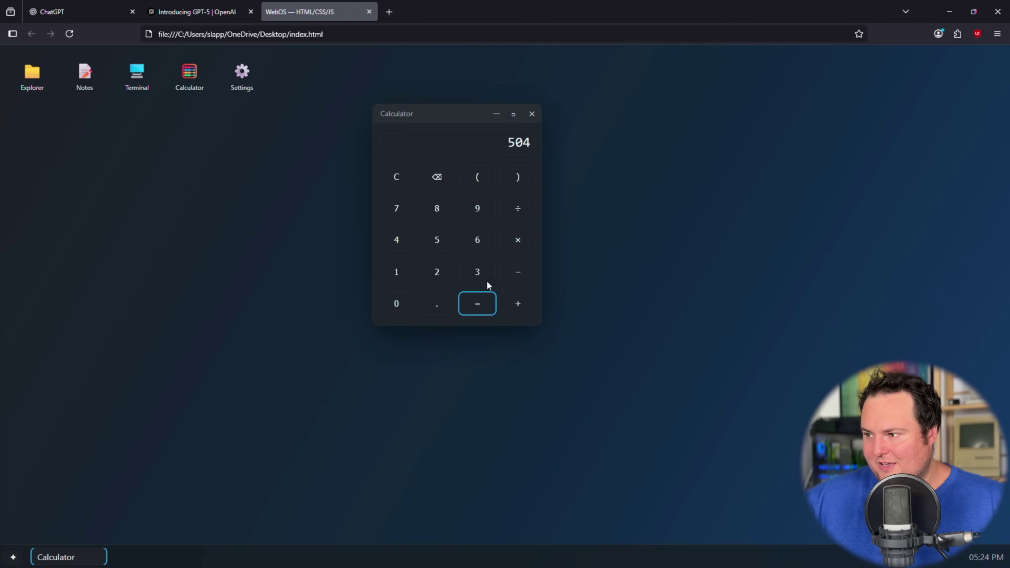
left_click(401, 189)
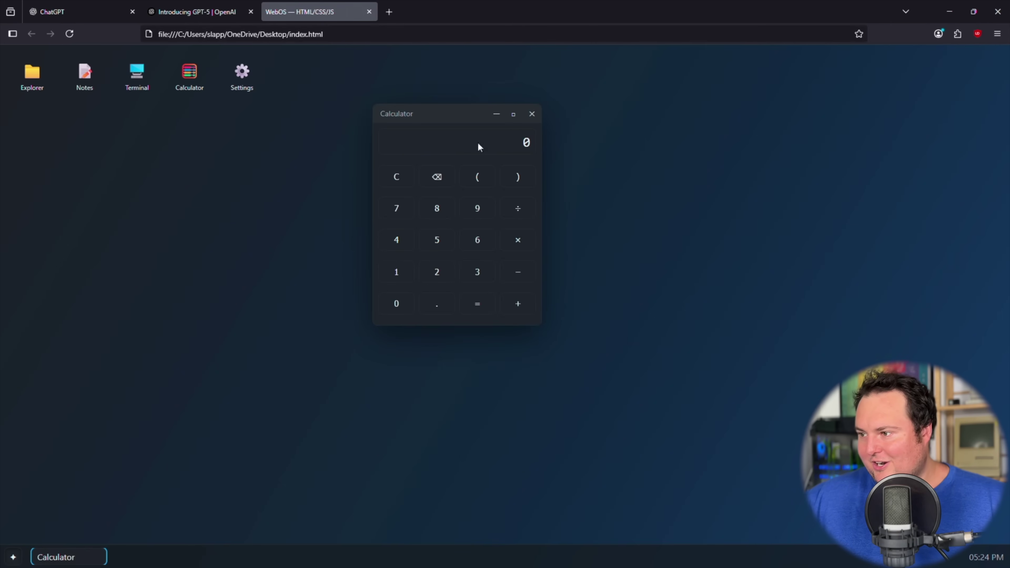
Minimize the Calculator, restore it once, and minimize it again
left_click(498, 115)
left_click(95, 559)
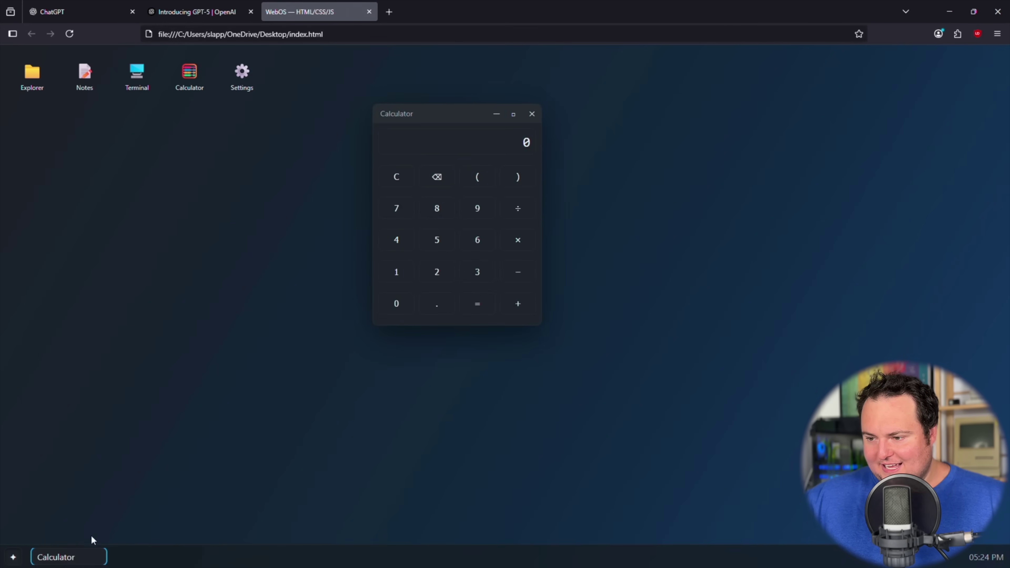
left_click(496, 114)
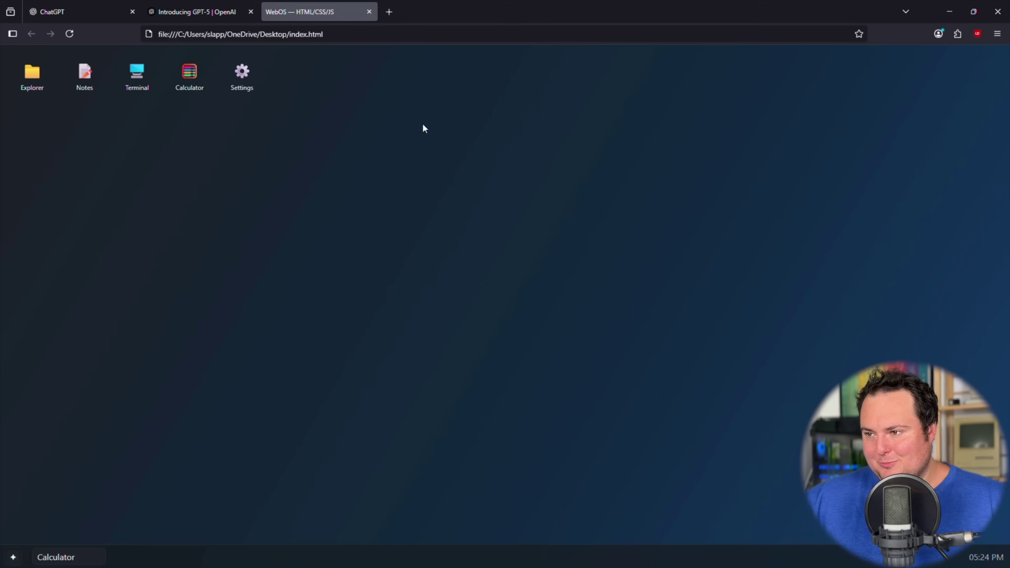
Open the Terminal, move it right, and run help and pwd, which returns /
double_click(148, 90)
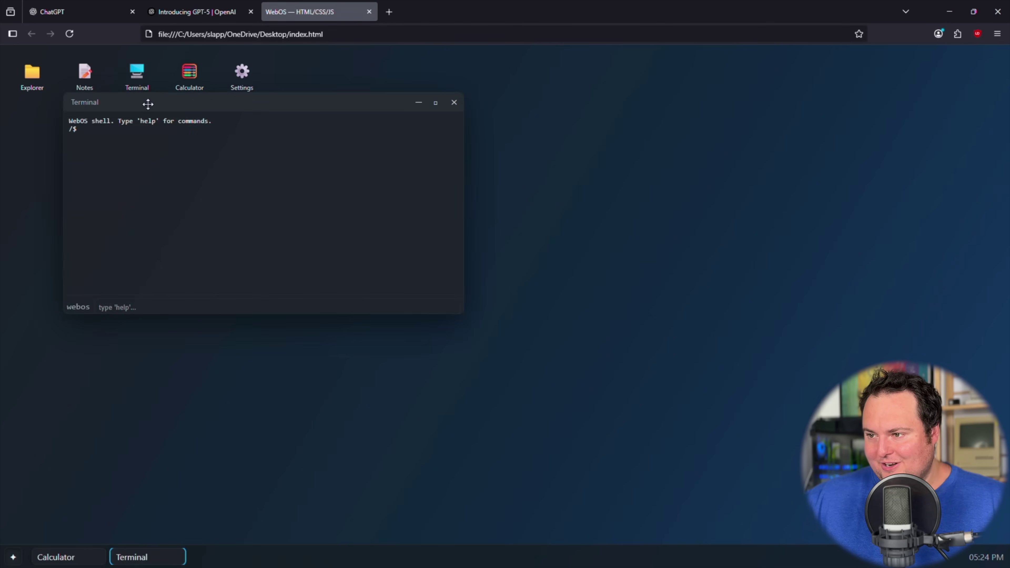
left_click_drag(146, 104, 329, 117)
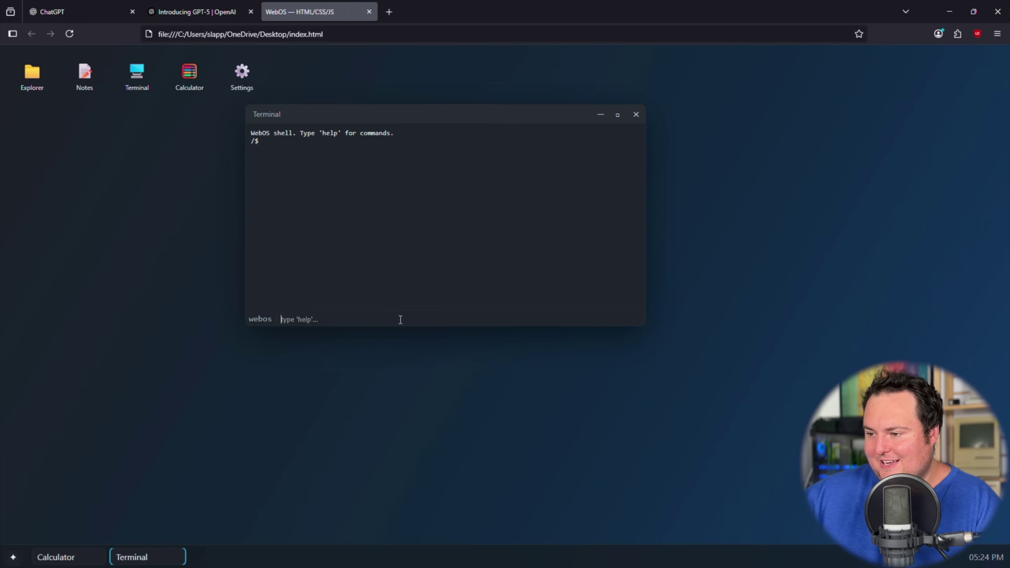
type("help")
key("Return")
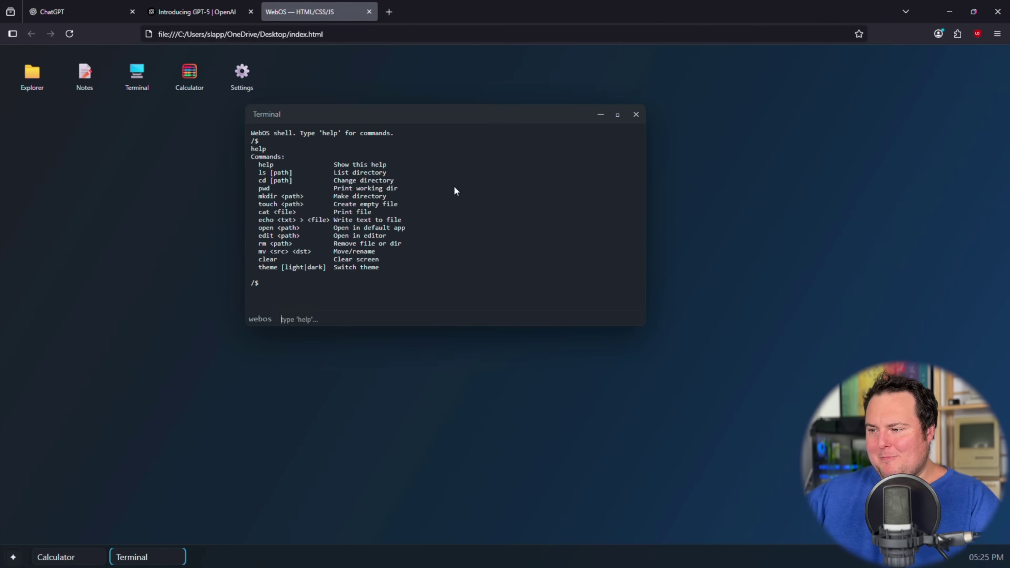
type("pwd")
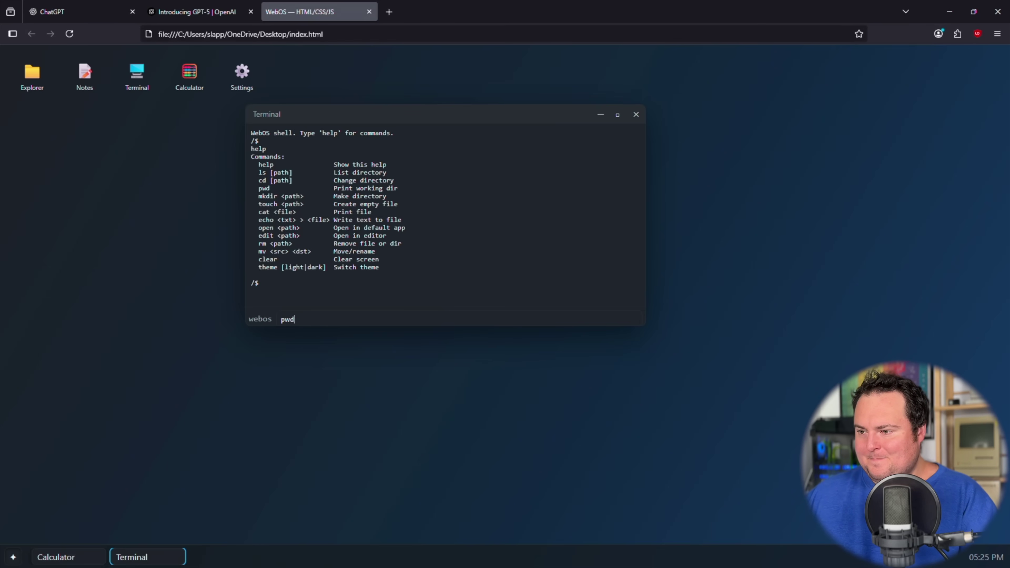
key("Return")
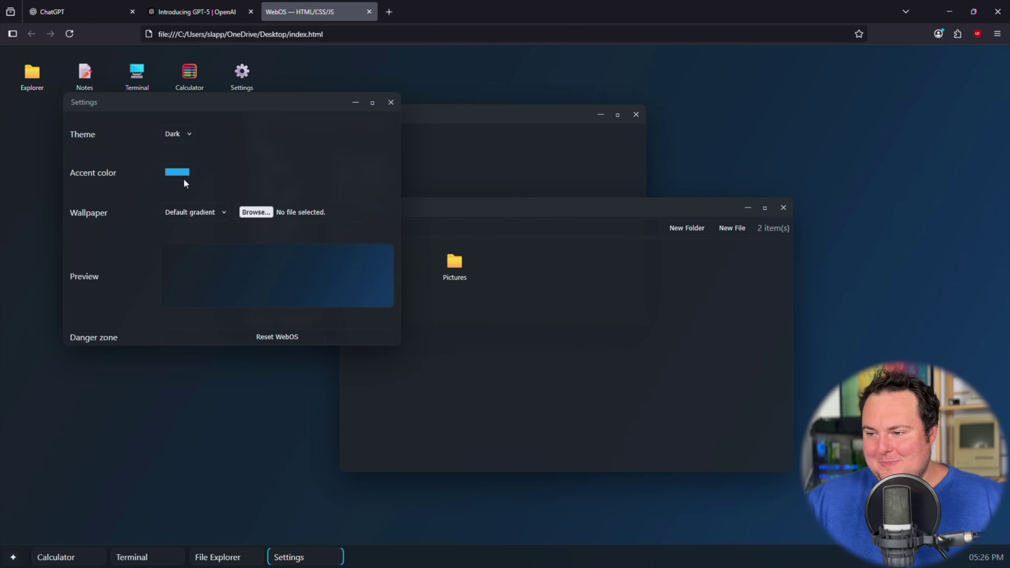
Set a custom wallpaper: main_robot_photo.png from the R1-Open-Social-Robot-main images folder
left_click(218, 214)
left_click(218, 249)
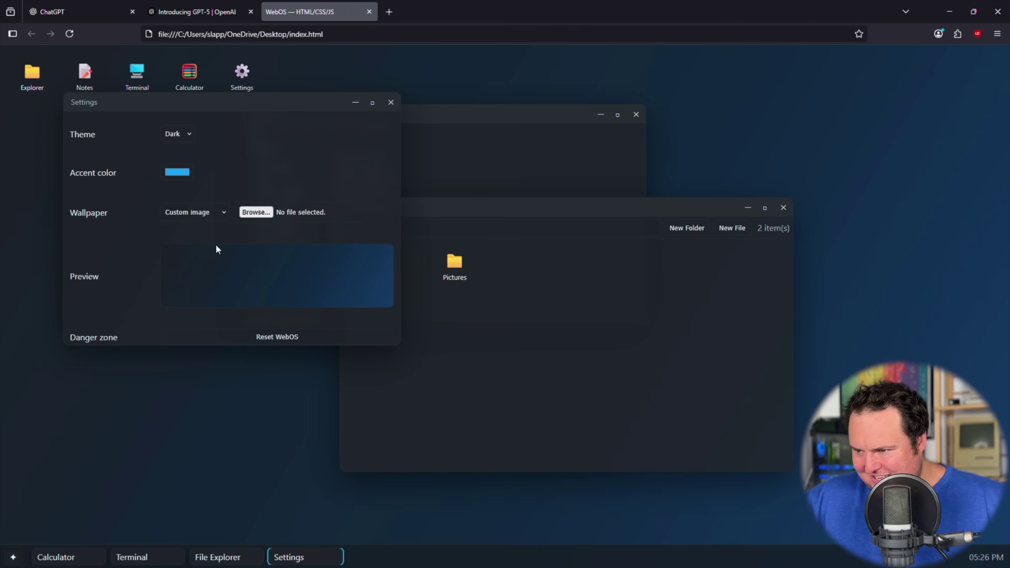
left_click(244, 212)
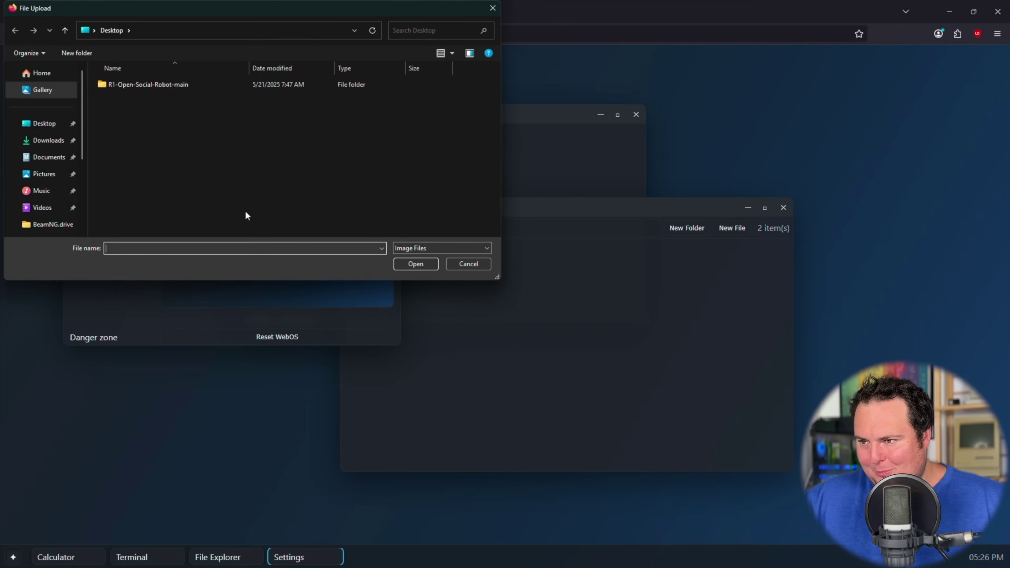
double_click(187, 86)
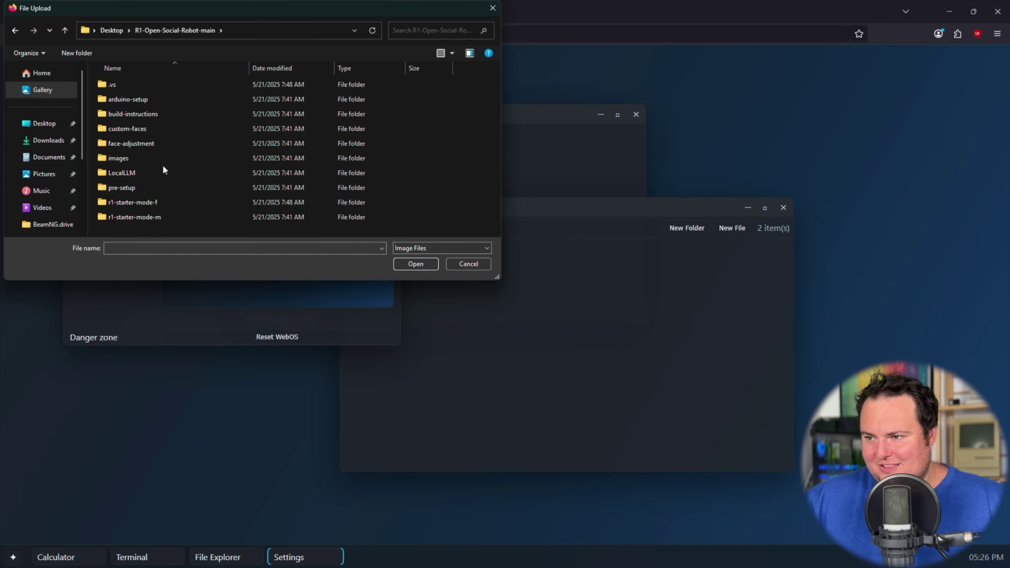
double_click(157, 160)
left_click(413, 99)
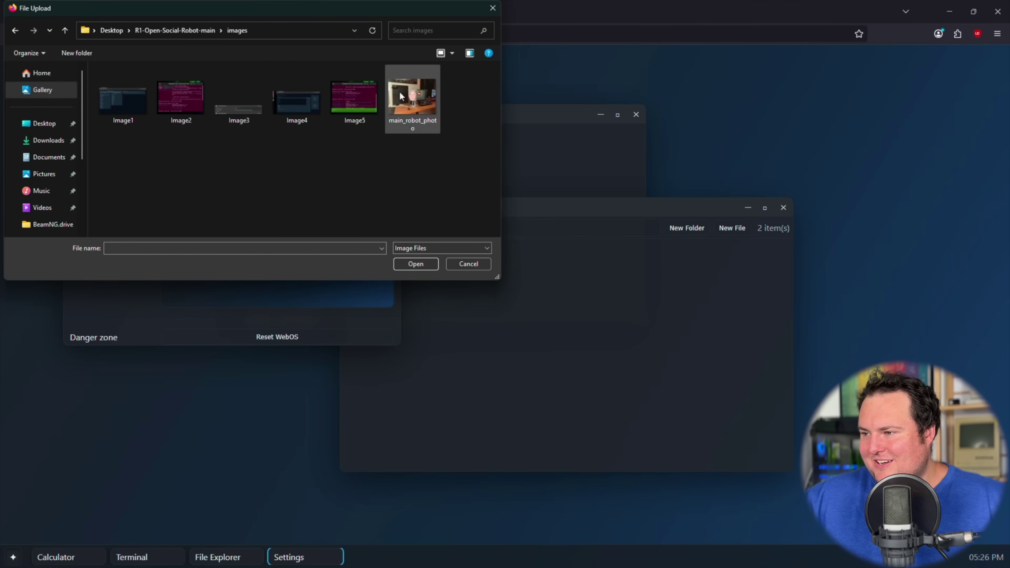
left_click(417, 263)
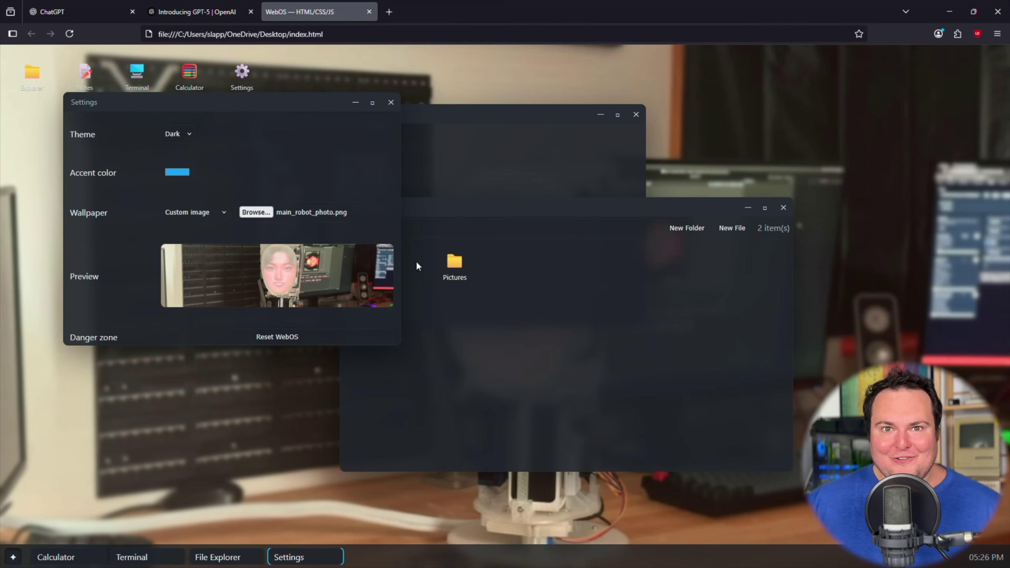
Close the Settings, File Explorer and Terminal windows
left_click(391, 103)
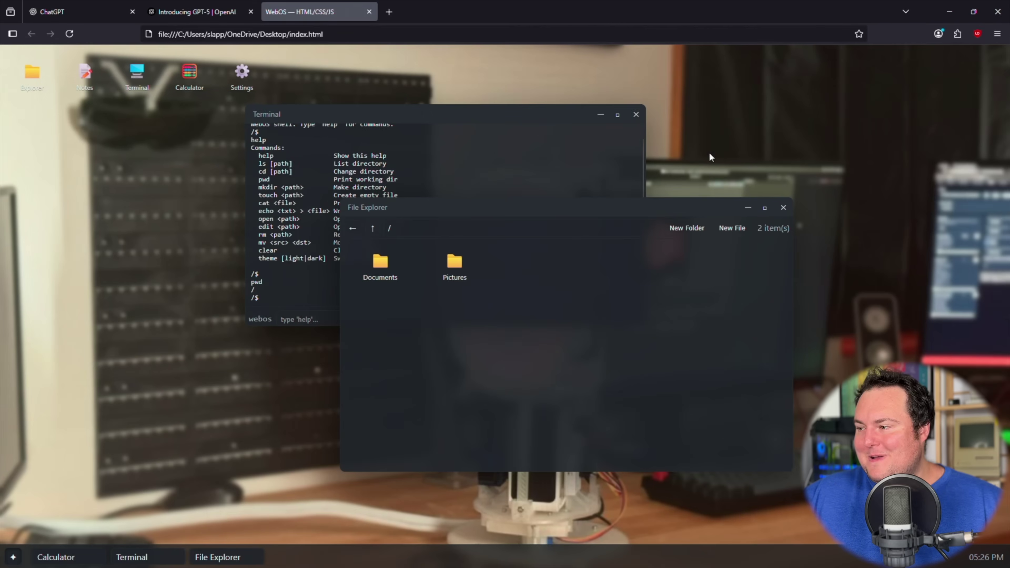
left_click(784, 207)
left_click(637, 115)
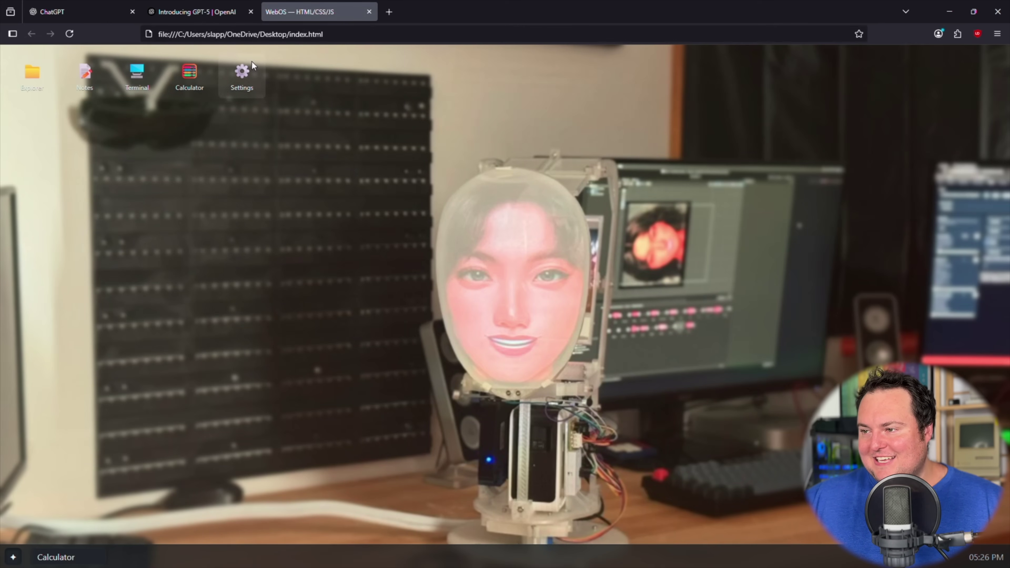
In Settings, switch Theme to Light and back to Dark, and set the Default gradient wallpaper
double_click(246, 66)
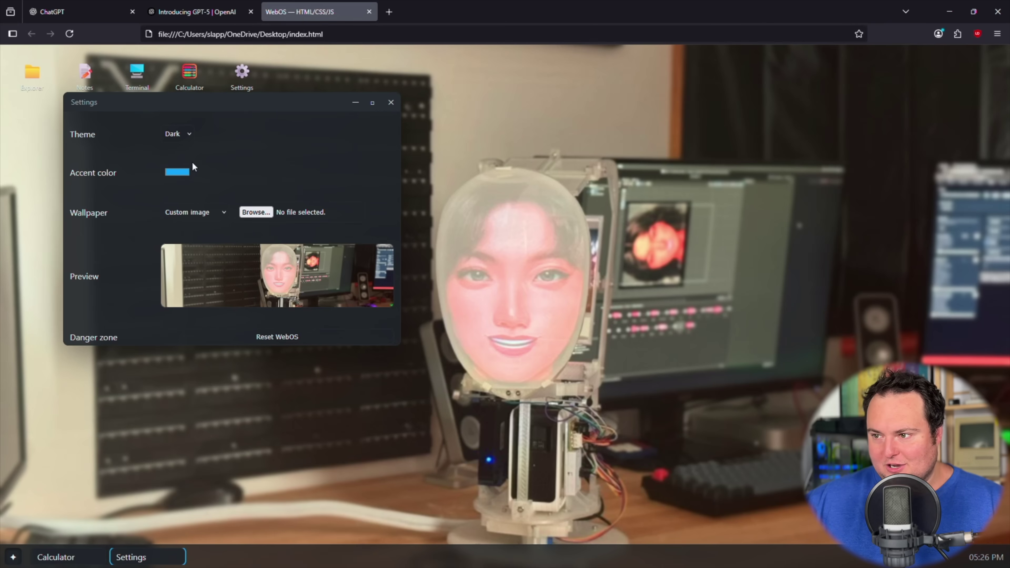
left_click(176, 134)
left_click(182, 152)
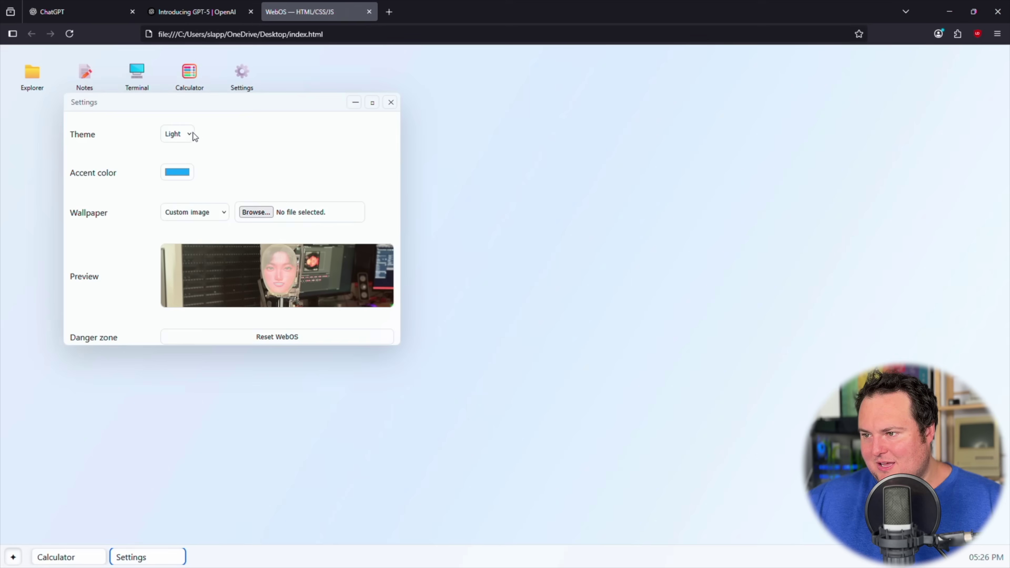
left_click(190, 138)
left_click(177, 160)
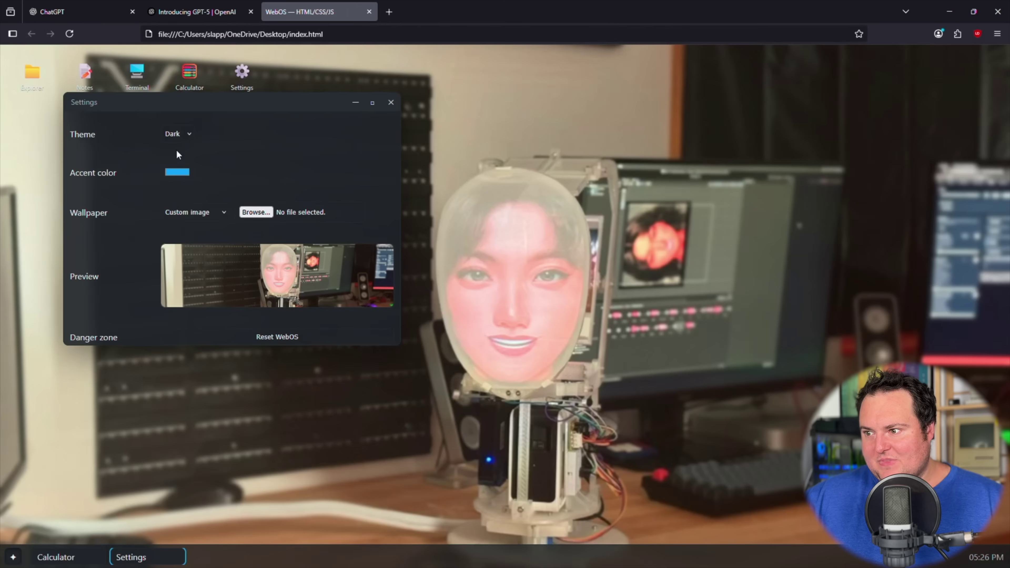
left_click(205, 212)
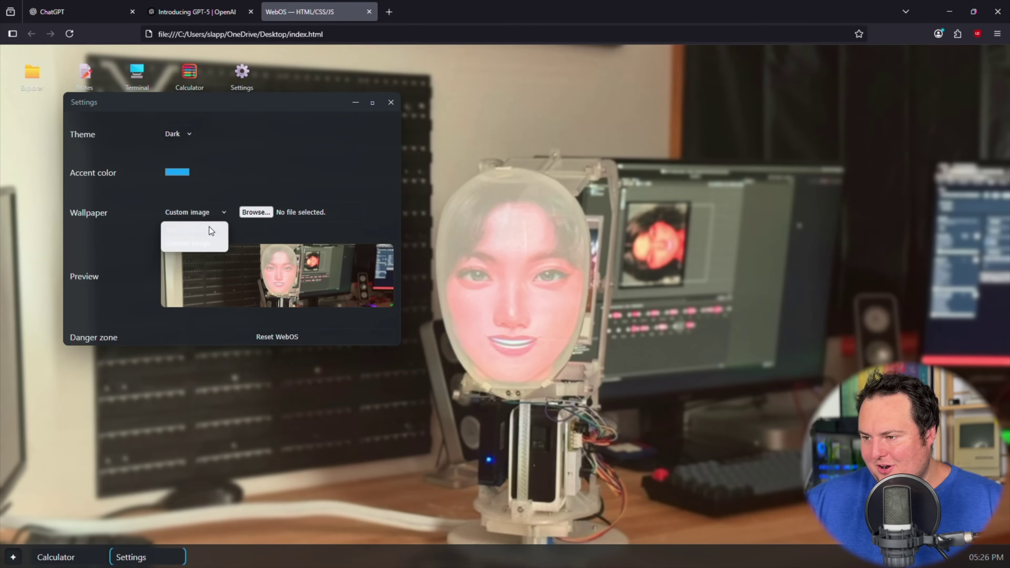
left_click(204, 230)
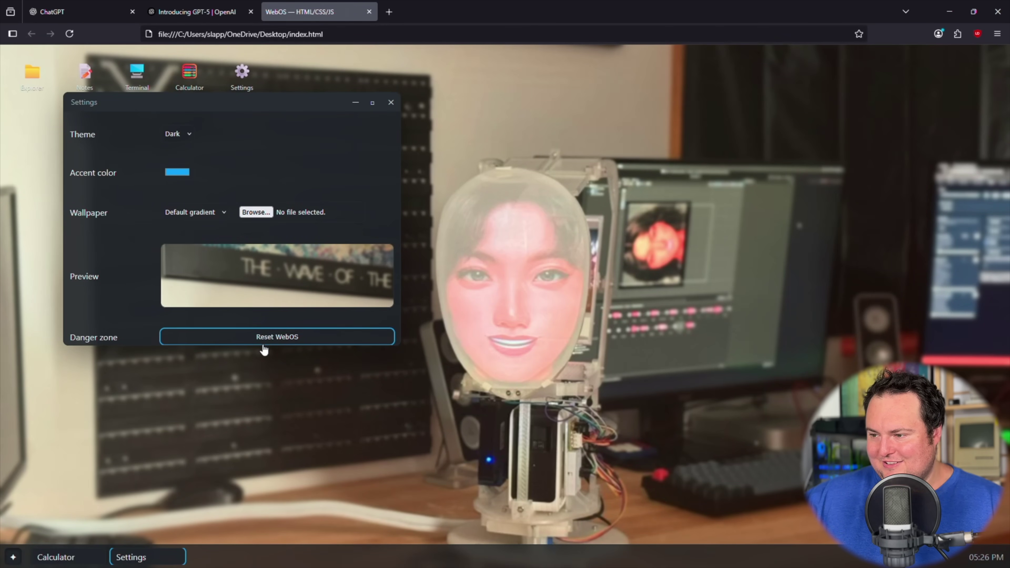
Reset WebOS, confirm wiping all files and settings, and let it reload
left_click(266, 336)
left_click(539, 324)
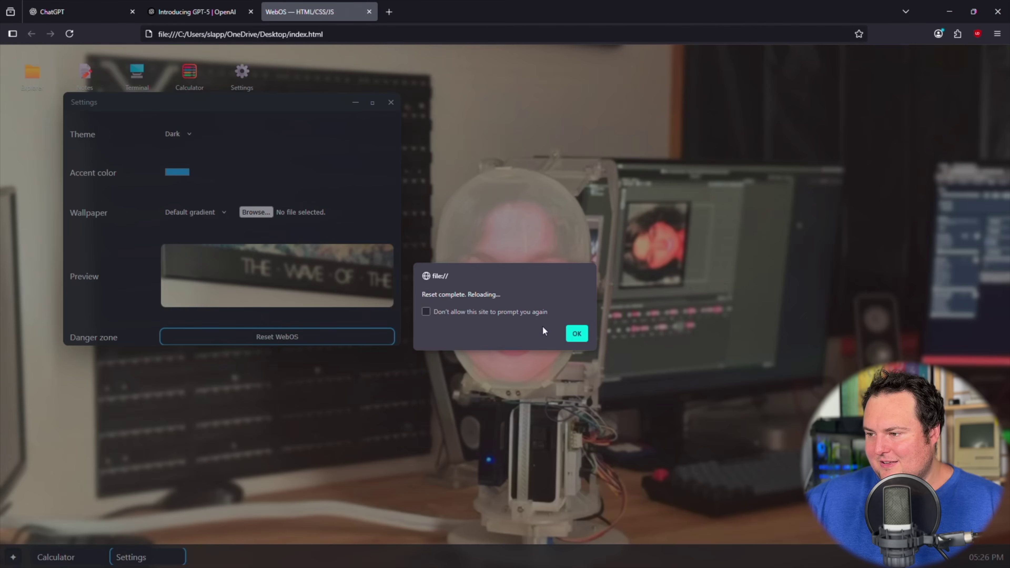
left_click(572, 333)
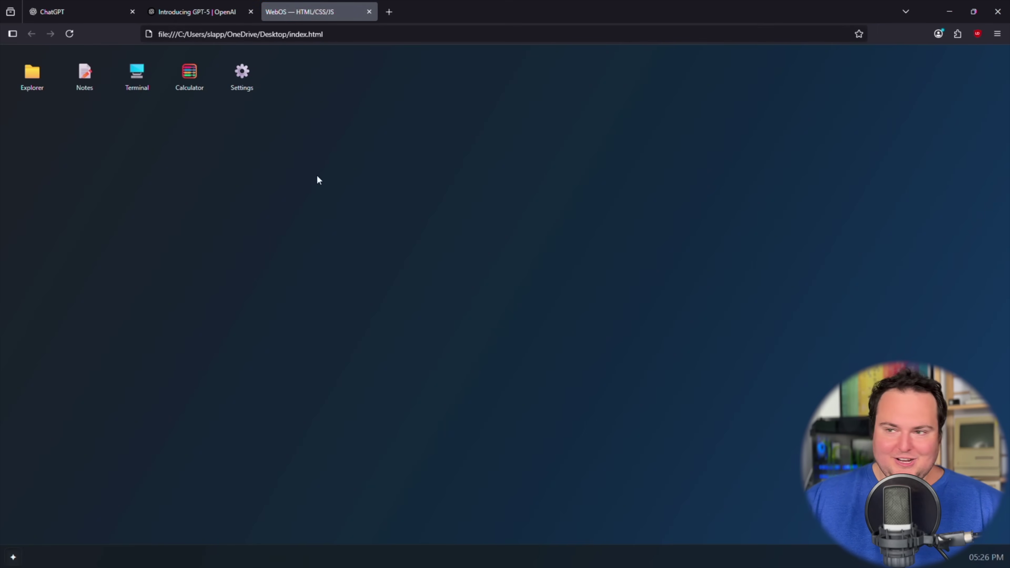
Open File Explorer, move it aside, and open Documents/Todo.txt in the editor
double_click(41, 72)
left_click_drag(165, 108, 333, 136)
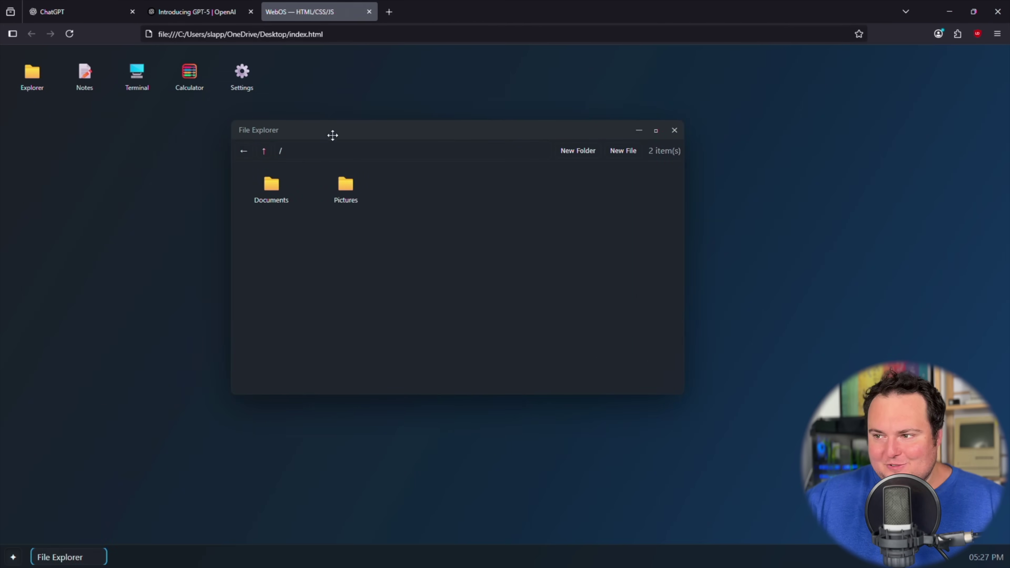
double_click(285, 183)
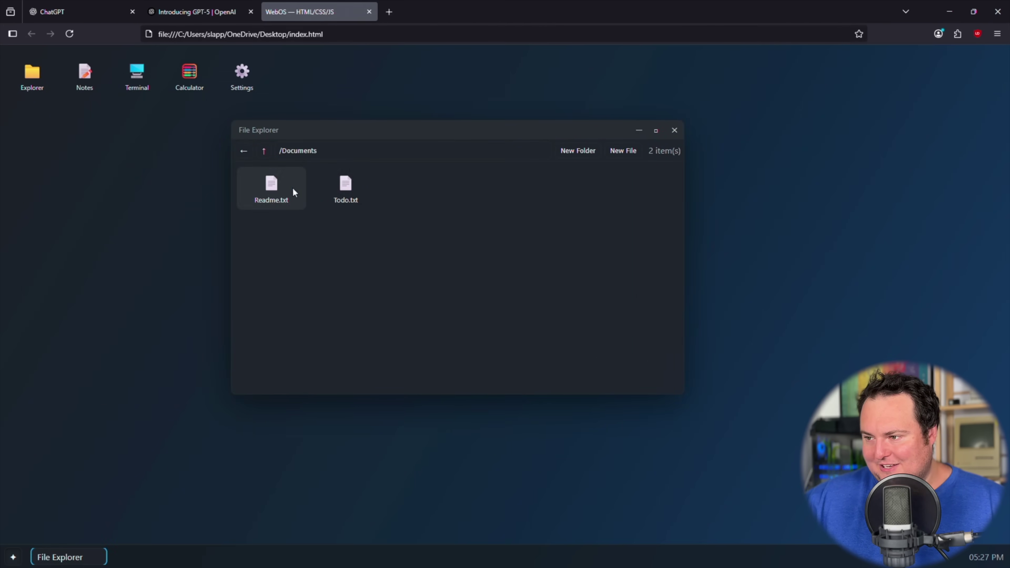
double_click(345, 196)
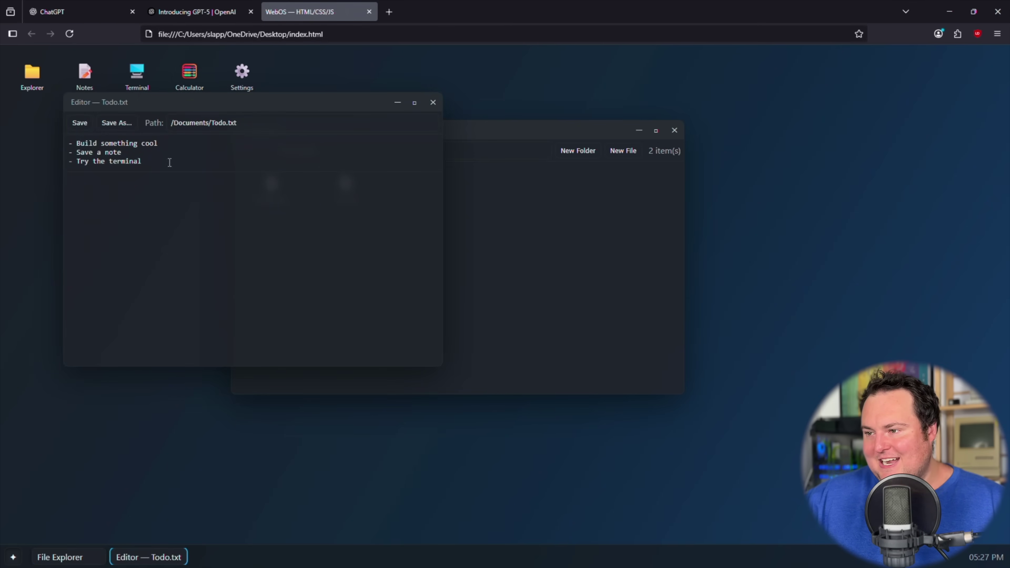
Append a new line 'sdgasdgasdfg' to Todo.txt and save it
left_click_drag(151, 161, 69, 142)
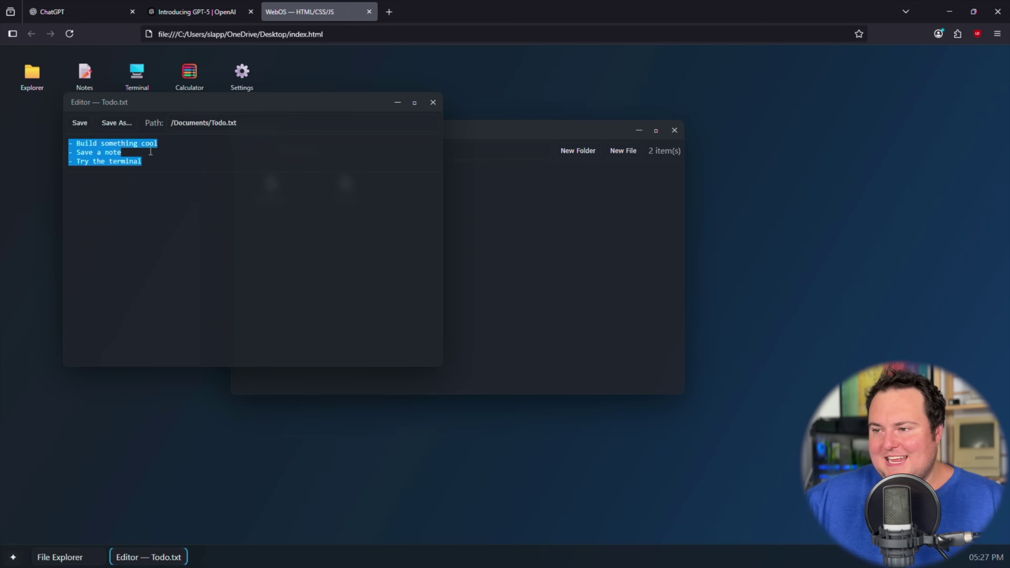
left_click(151, 152)
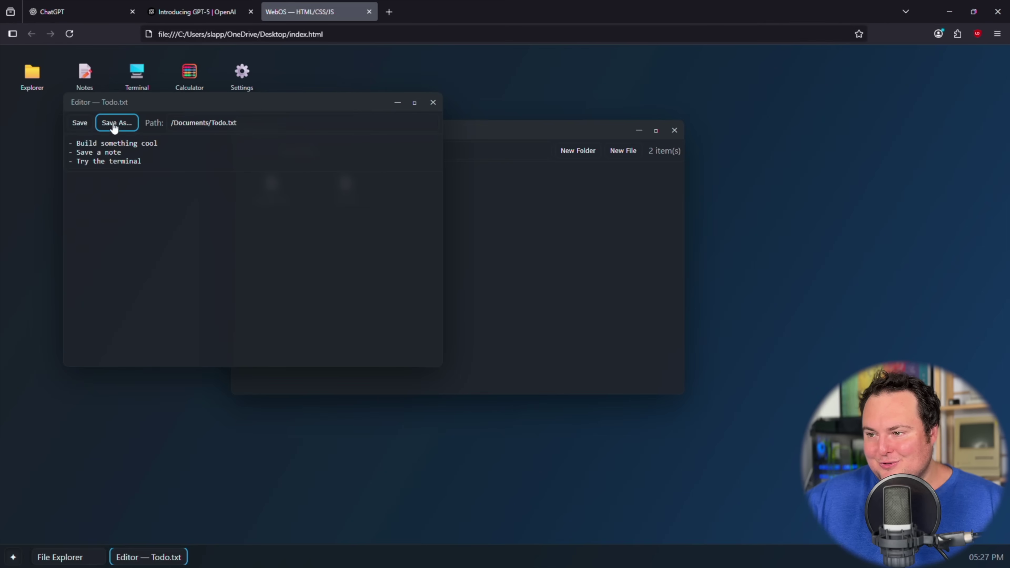
left_click(151, 163)
key("Return")
key("Return")
type("sdgasdgasdfg")
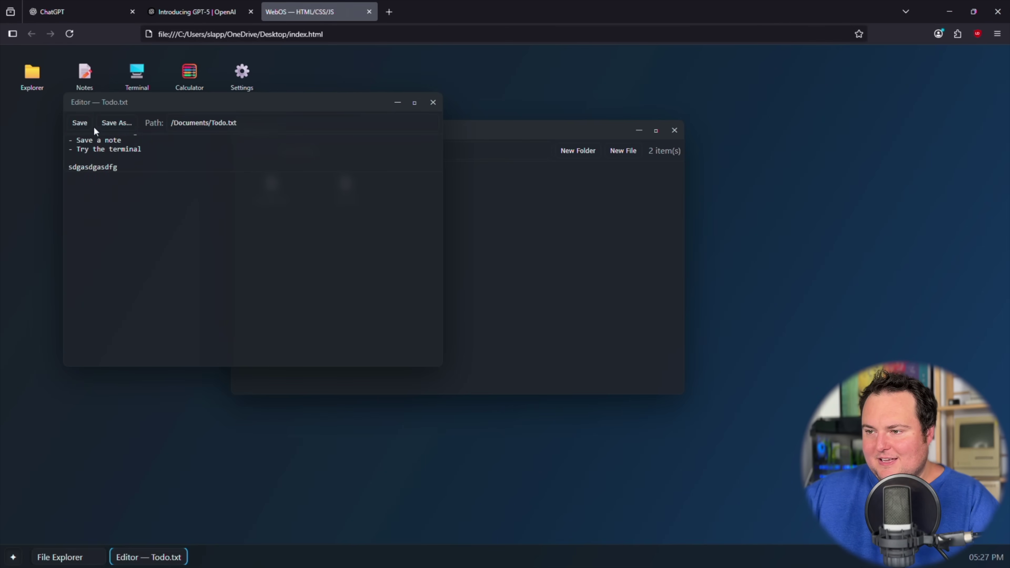
left_click(86, 123)
left_click(577, 324)
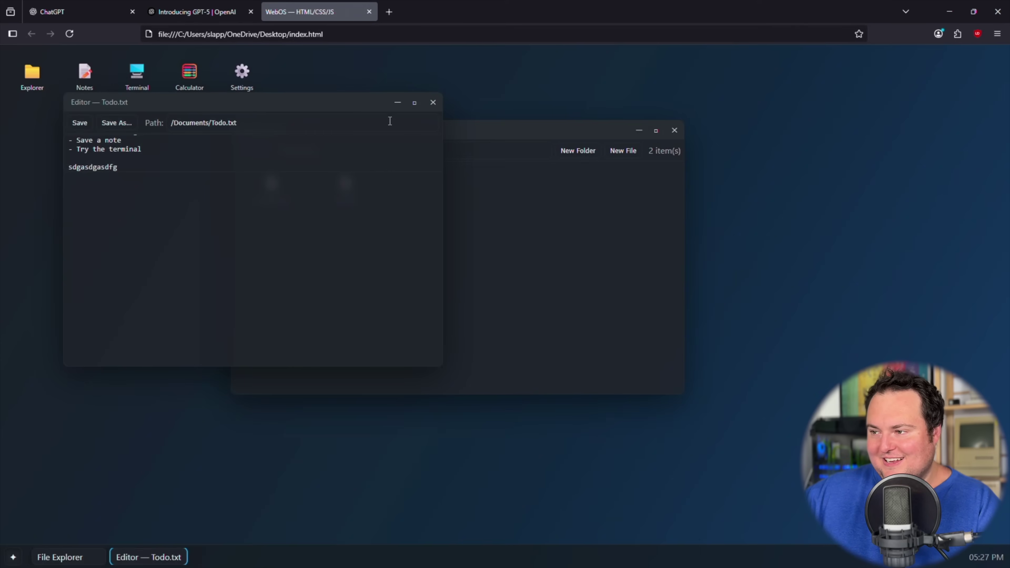
Close Todo.txt, view Readme.txt, then close it and return to the root folder
left_click(432, 103)
double_click(270, 187)
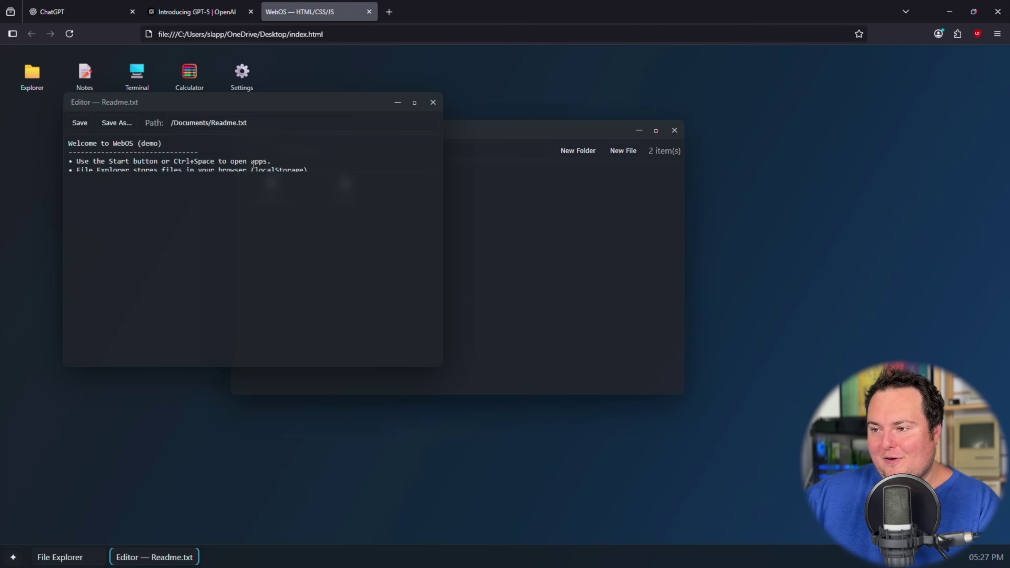
scroll(237, 159, "down", 3)
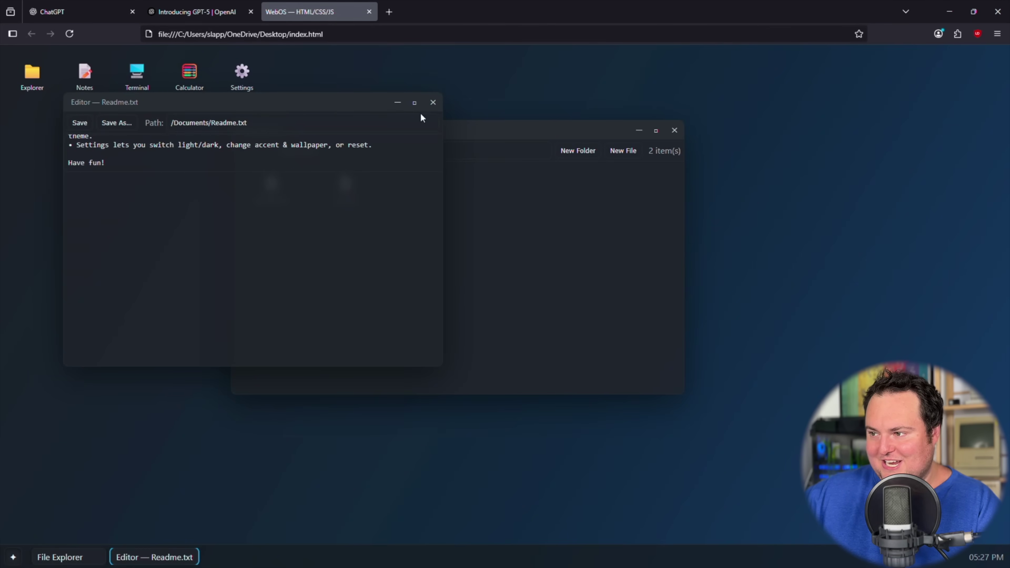
left_click(433, 103)
left_click(243, 151)
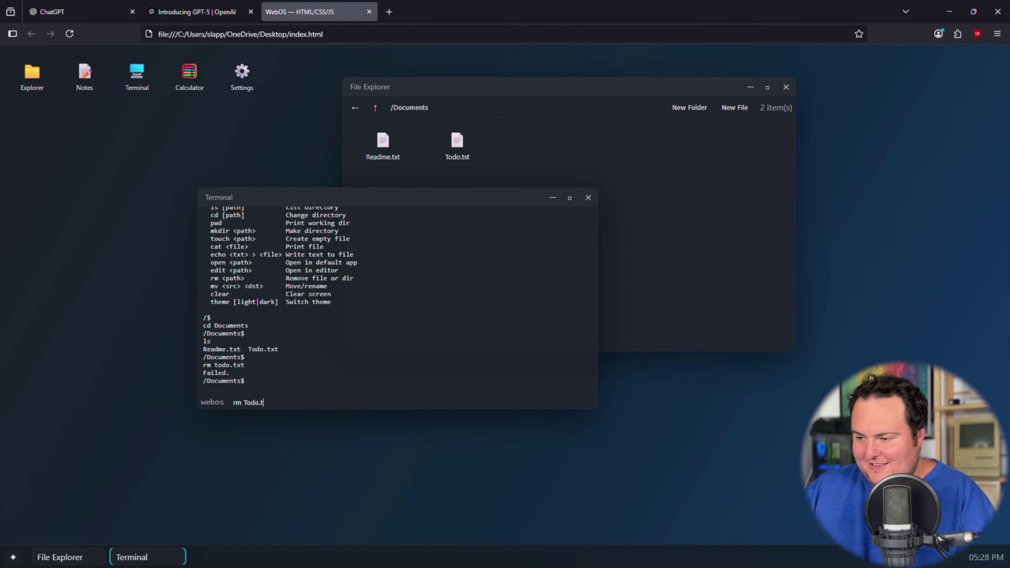
Delete Todo.txt in Terminal with rm Todo.txt and list the folder with ls
type("txt")
key("Return")
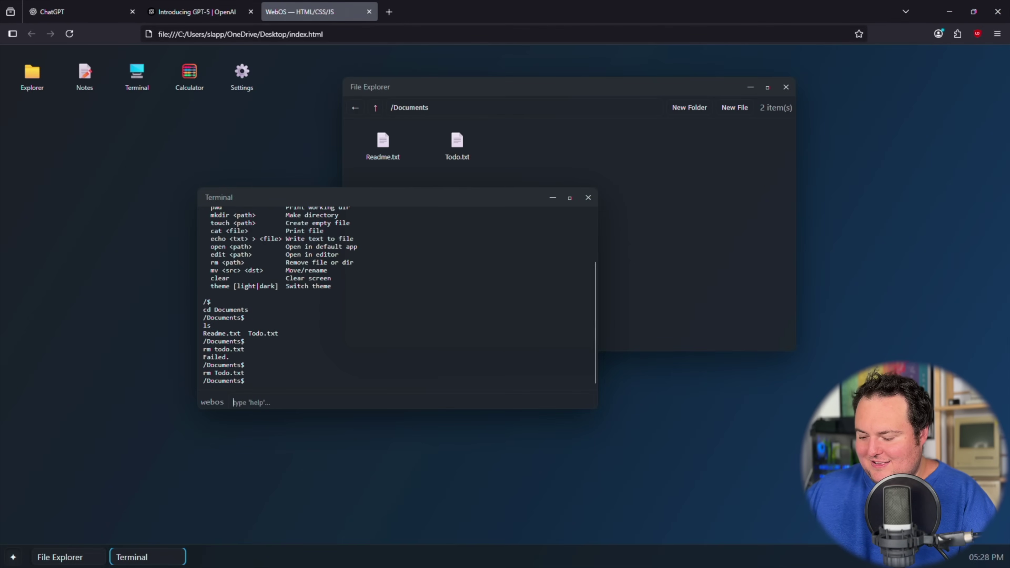
type("ls")
key("Return")
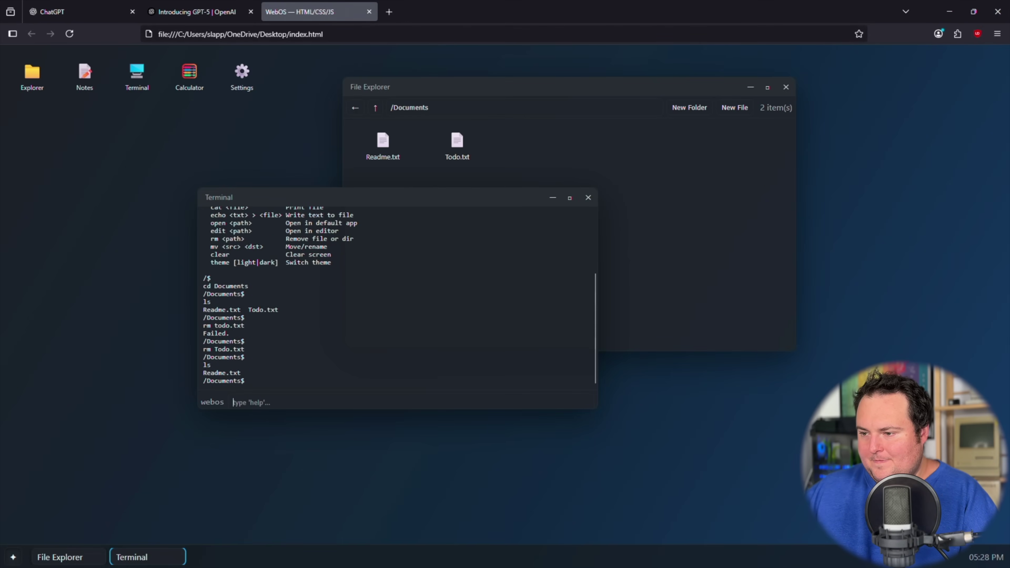
Confirm in File Explorer's Documents that Todo.txt is gone, then close Explorer and Terminal
left_click(623, 214)
left_click(355, 108)
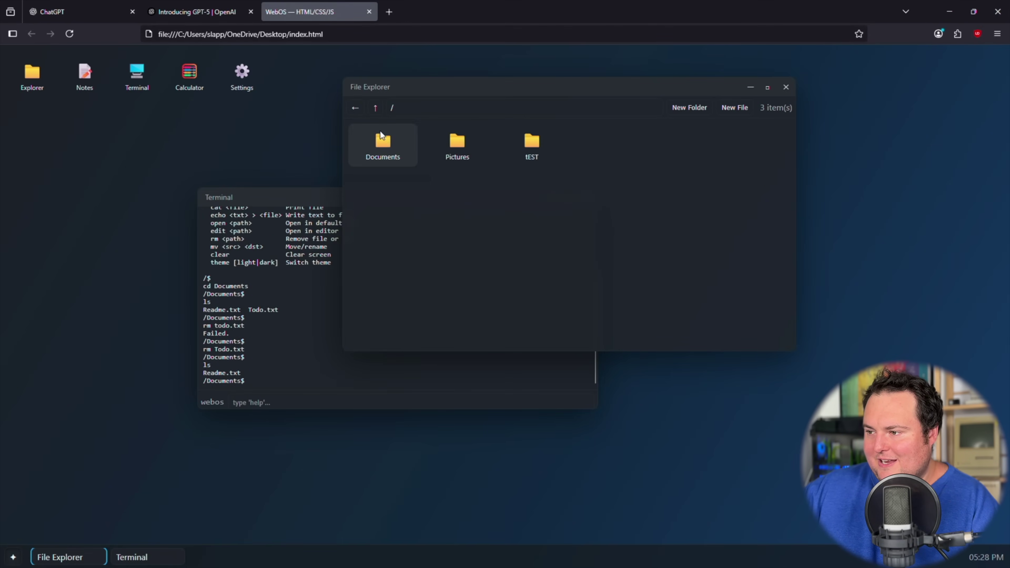
double_click(382, 139)
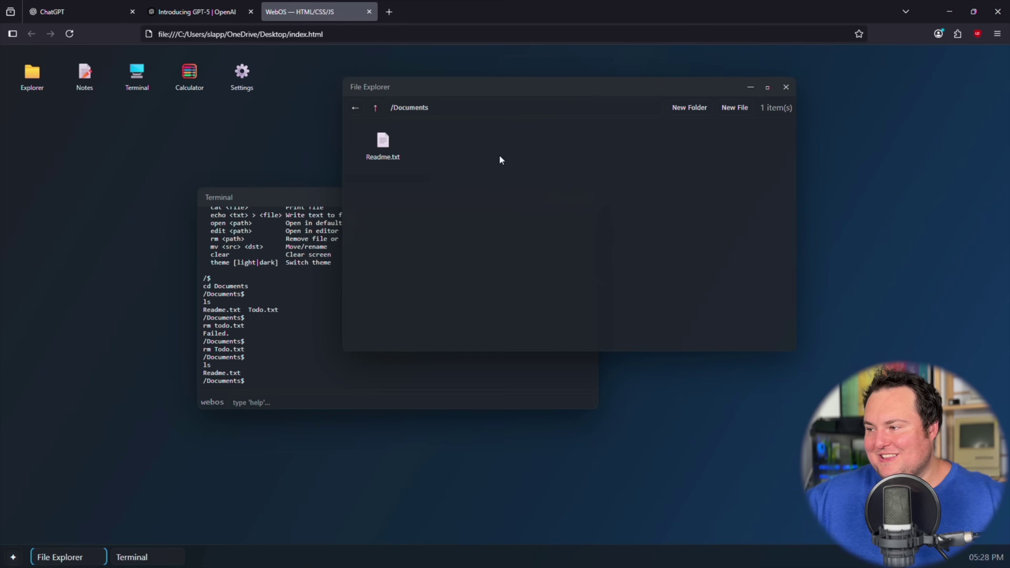
left_click(785, 87)
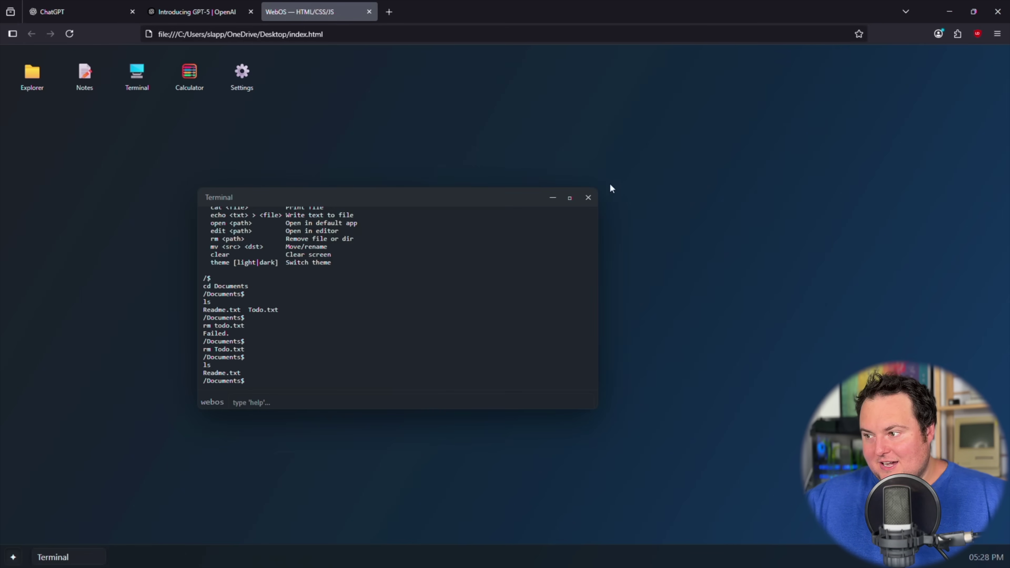
left_click(589, 198)
Open Calculator, Terminal, a new note, File Explorer and Settings, closing the duplicate Settings windows
double_click(180, 83)
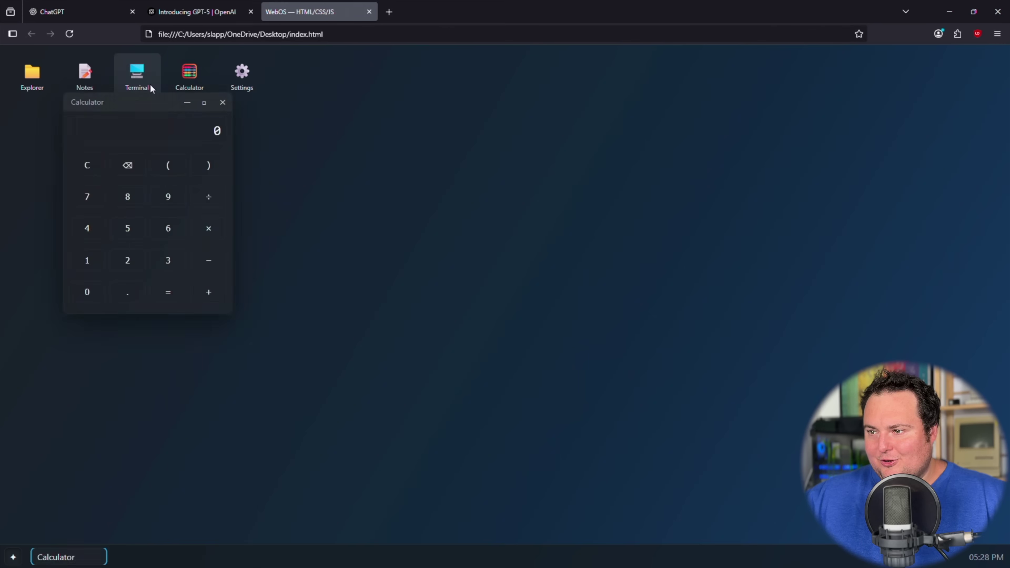
double_click(149, 84)
double_click(85, 77)
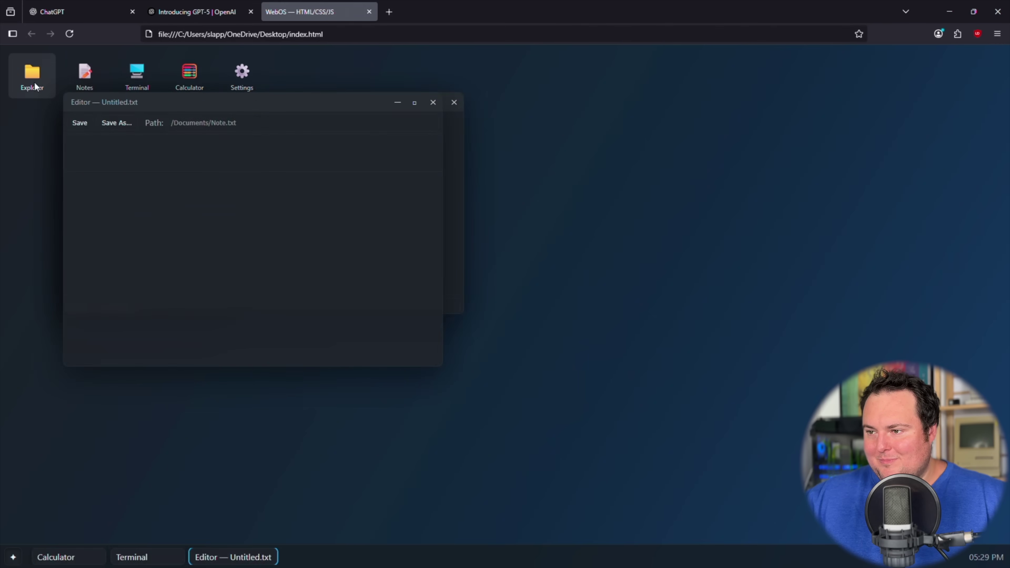
double_click(34, 81)
double_click(234, 72)
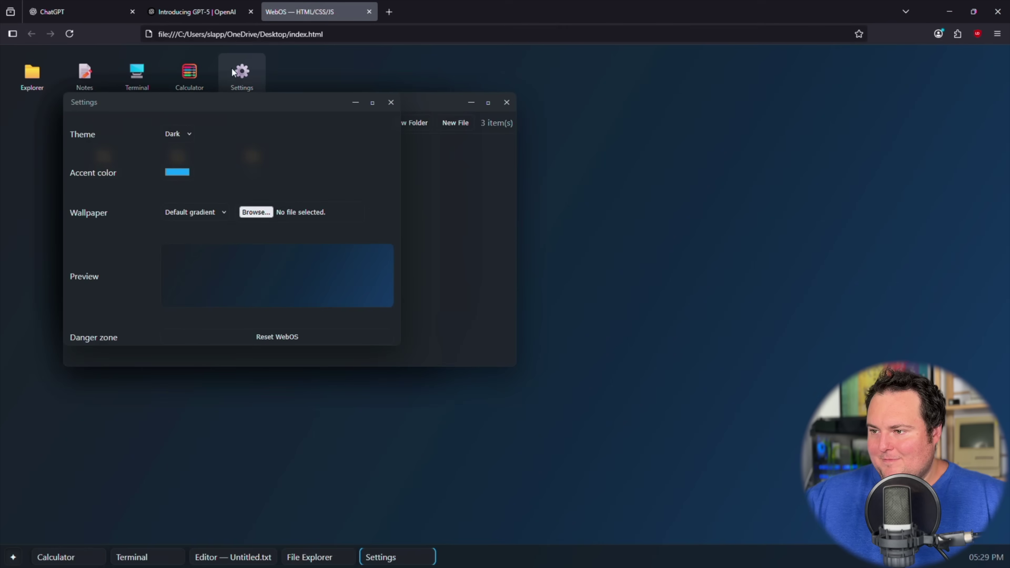
double_click(234, 72)
double_click(234, 72)
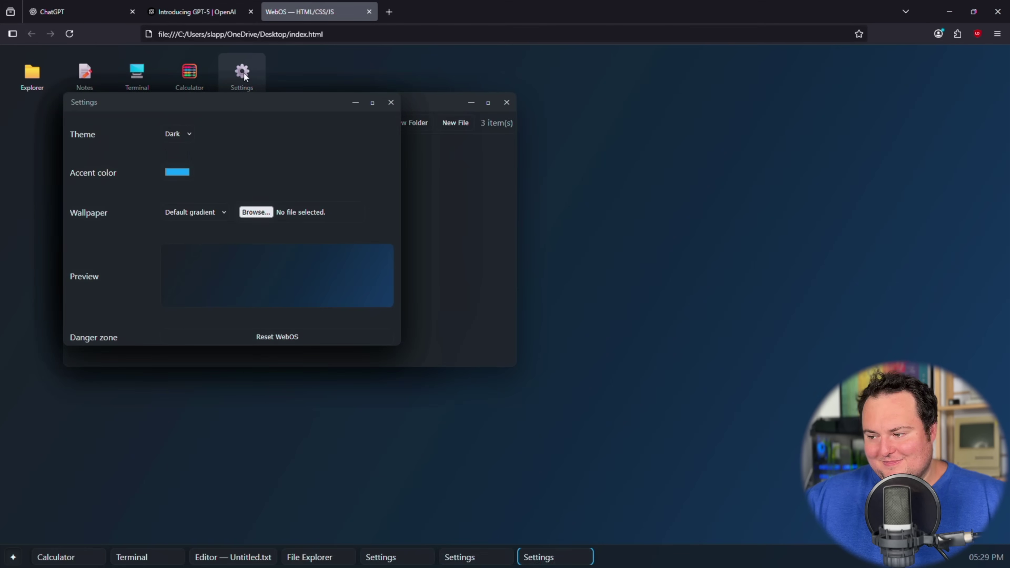
left_click(469, 555)
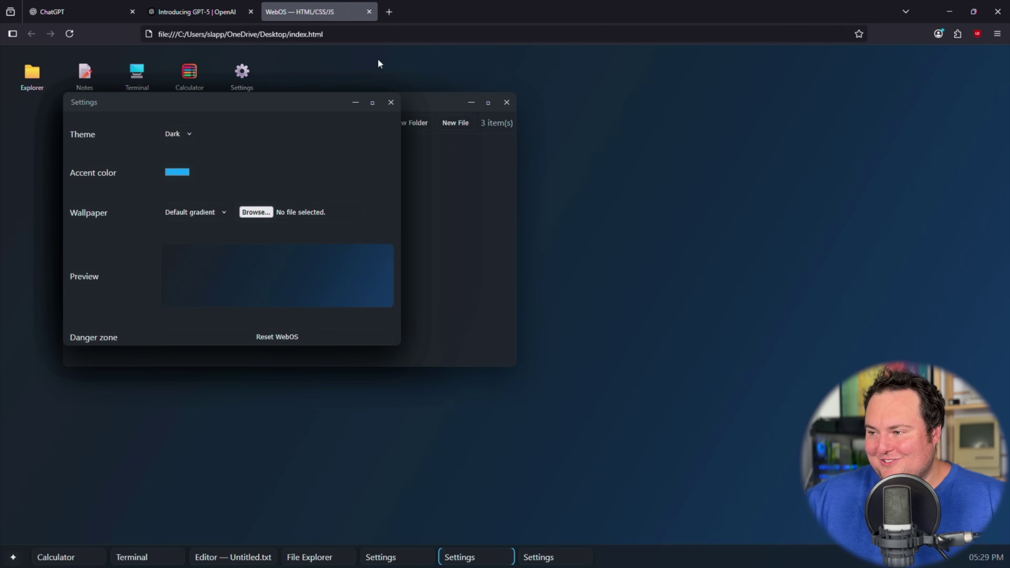
left_click(391, 102)
left_click(391, 102)
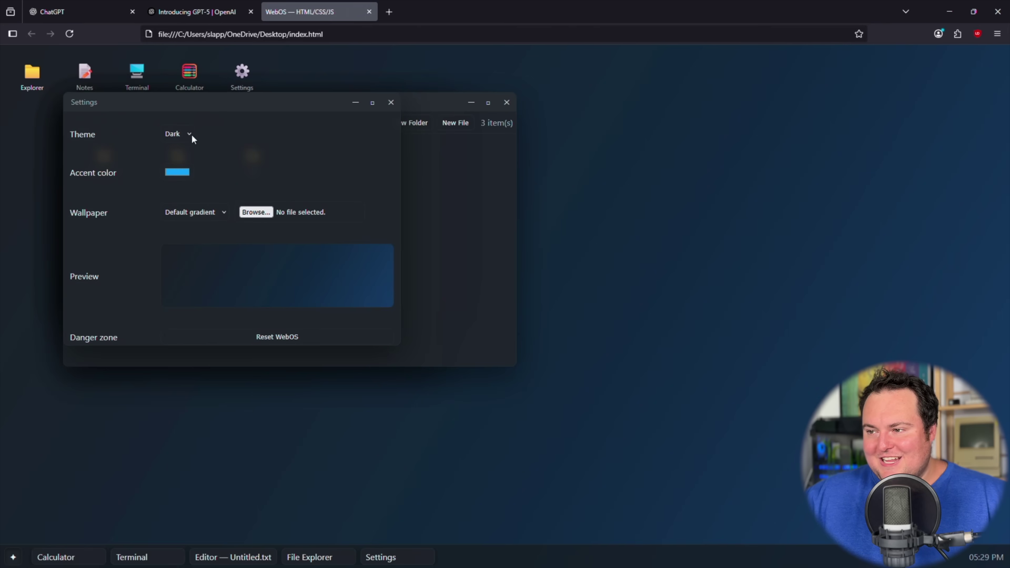
Switch the theme to Light and back to Dark, then close Settings
left_click(187, 137)
left_click(183, 164)
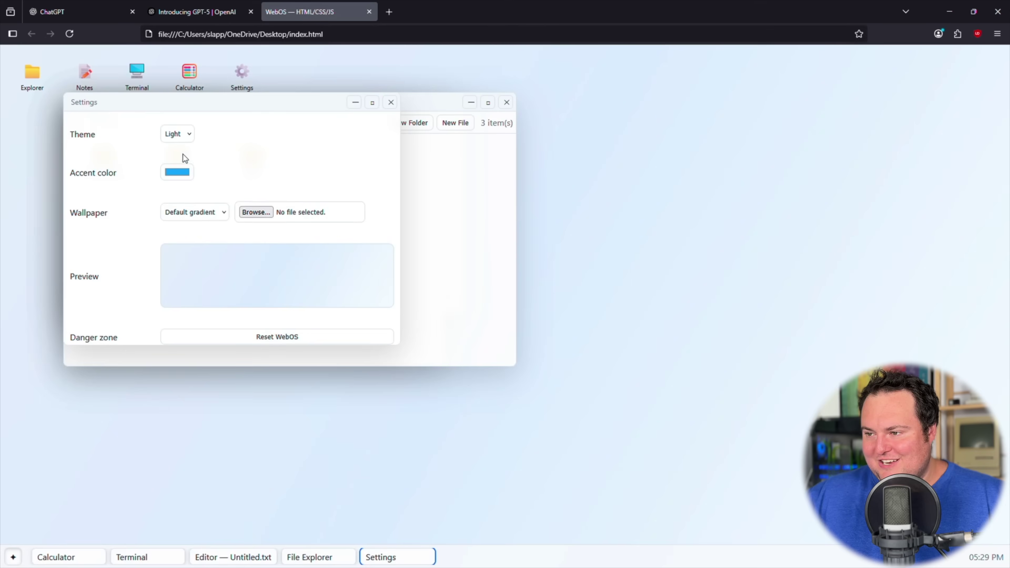
left_click(184, 139)
left_click(185, 153)
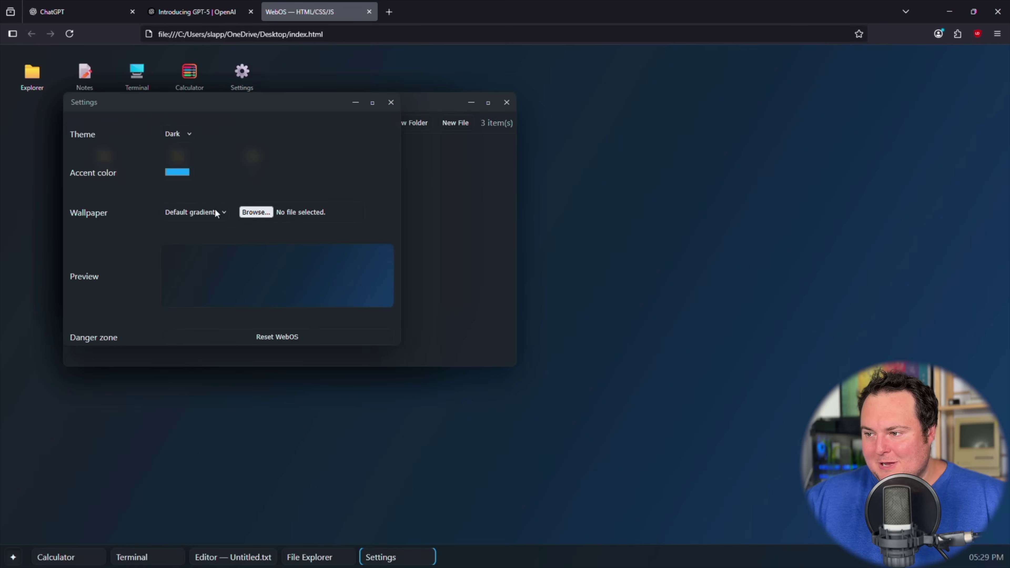
left_click(391, 102)
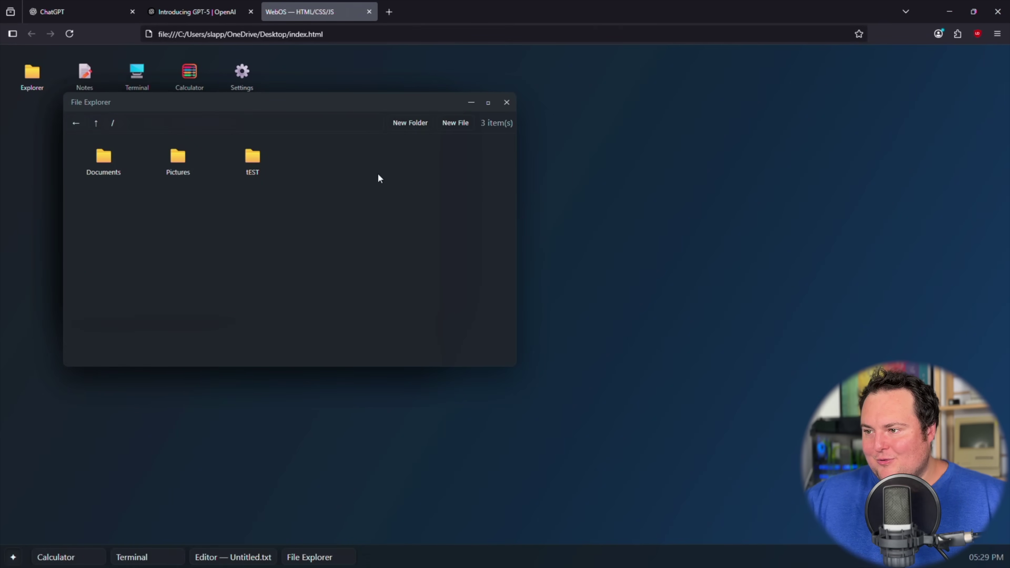
Move File Explorer right and the editor down-right, close Terminal, and open the app launcher
left_click_drag(311, 104, 648, 133)
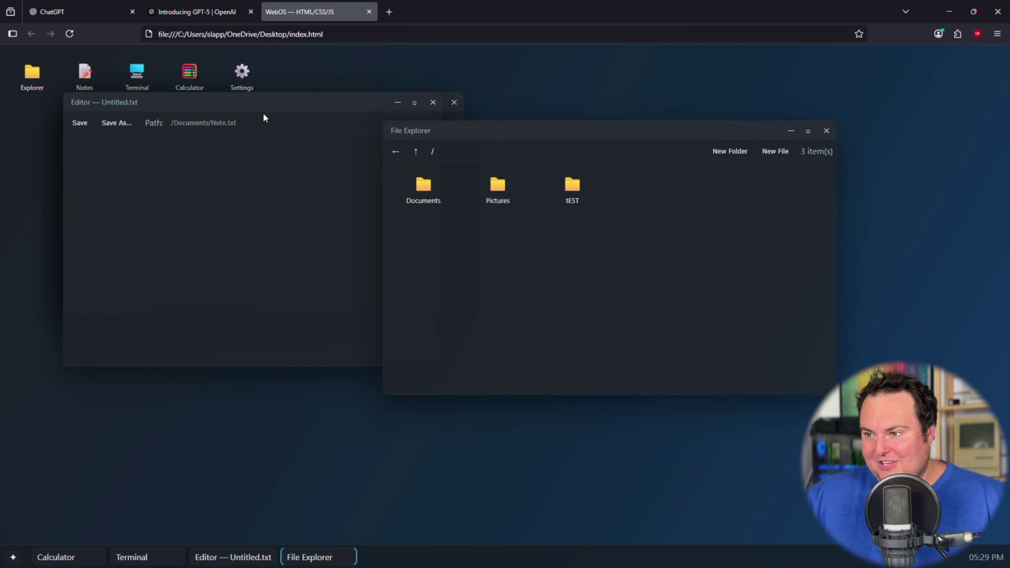
left_click(274, 110)
left_click_drag(274, 110, 412, 165)
left_click(289, 140)
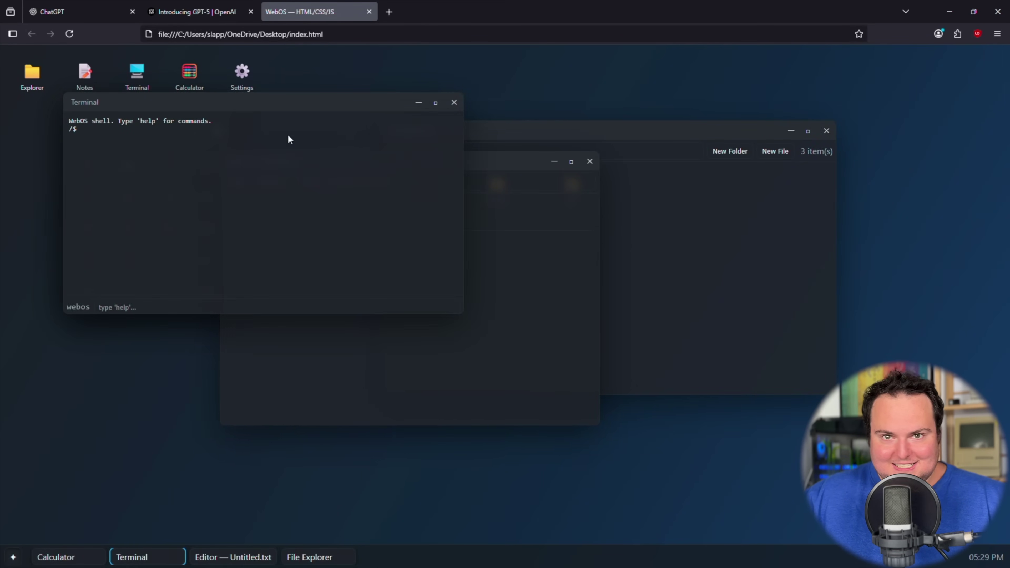
left_click(452, 103)
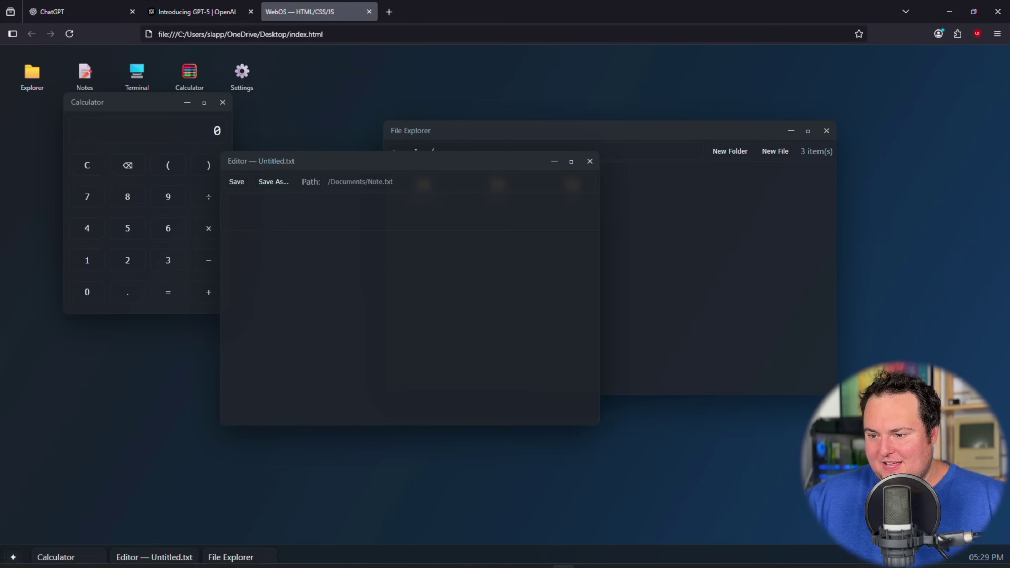
left_click(13, 557)
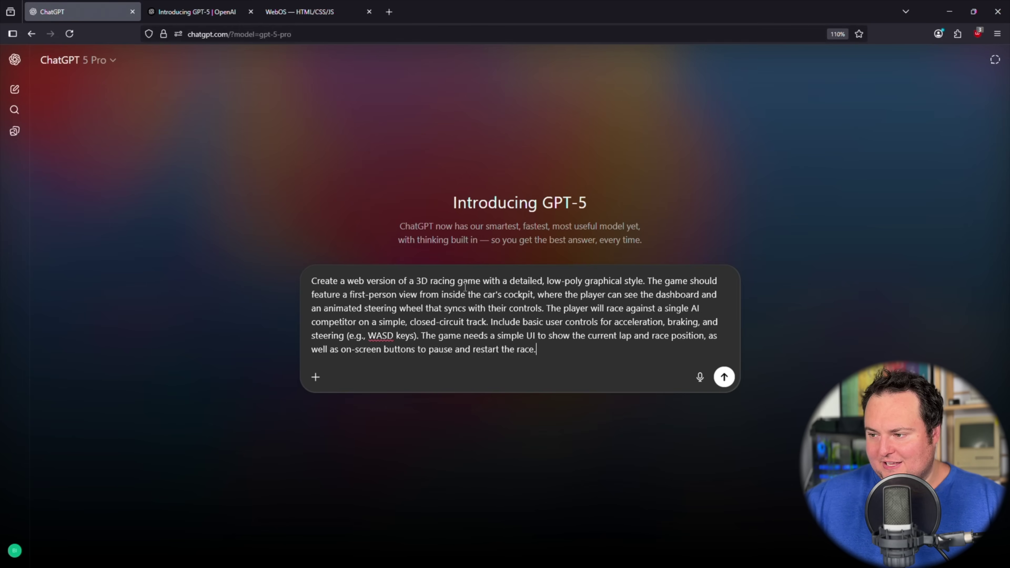
Submit the low-poly 3D cockpit racing game prompt to GPT-5 Pro
left_click(724, 377)
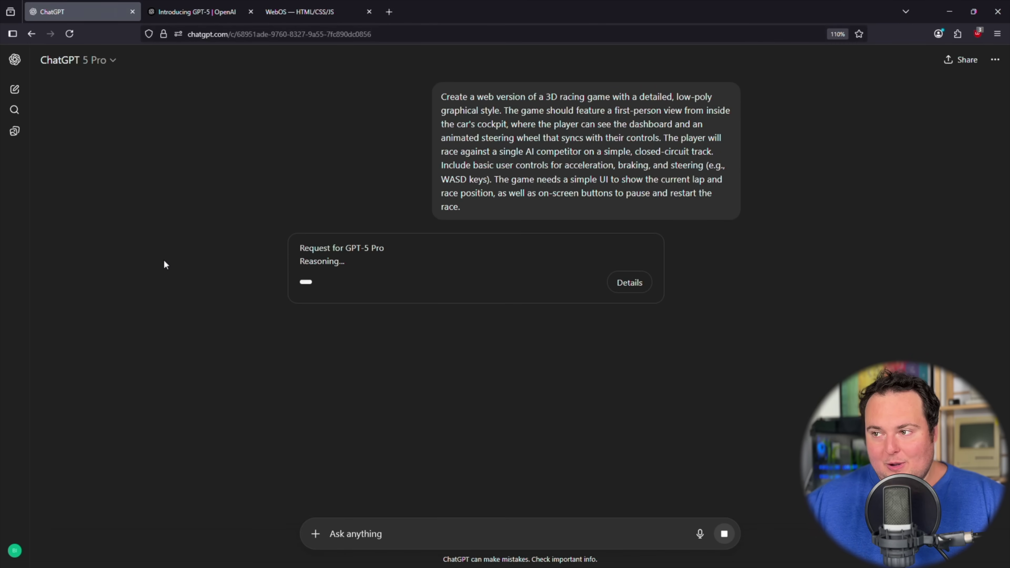
Move the WebOS Editor off the folders, then check GPT-5 Pro's reasoning details in ChatGPT
left_click(310, 12)
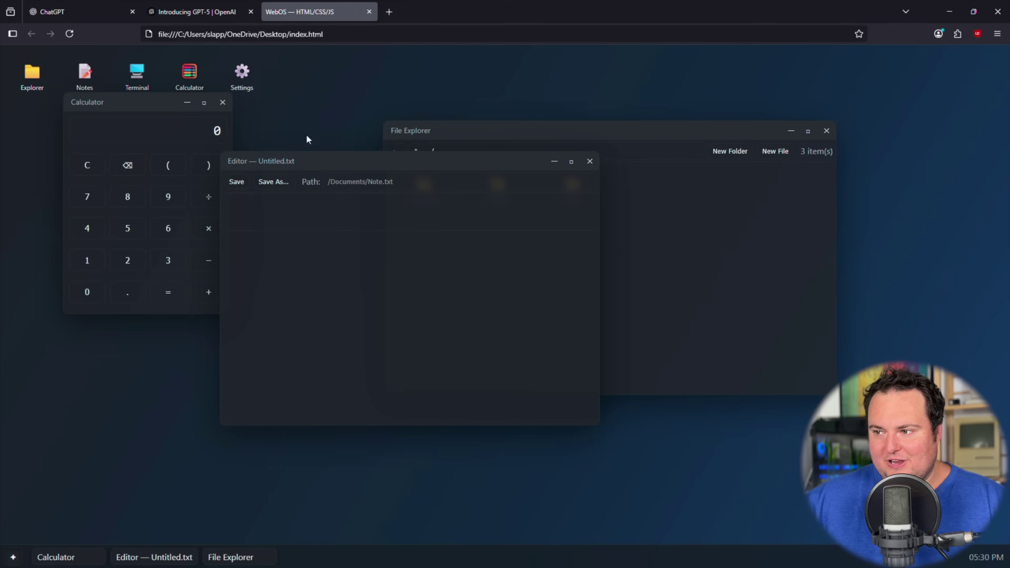
left_click_drag(310, 161, 432, 216)
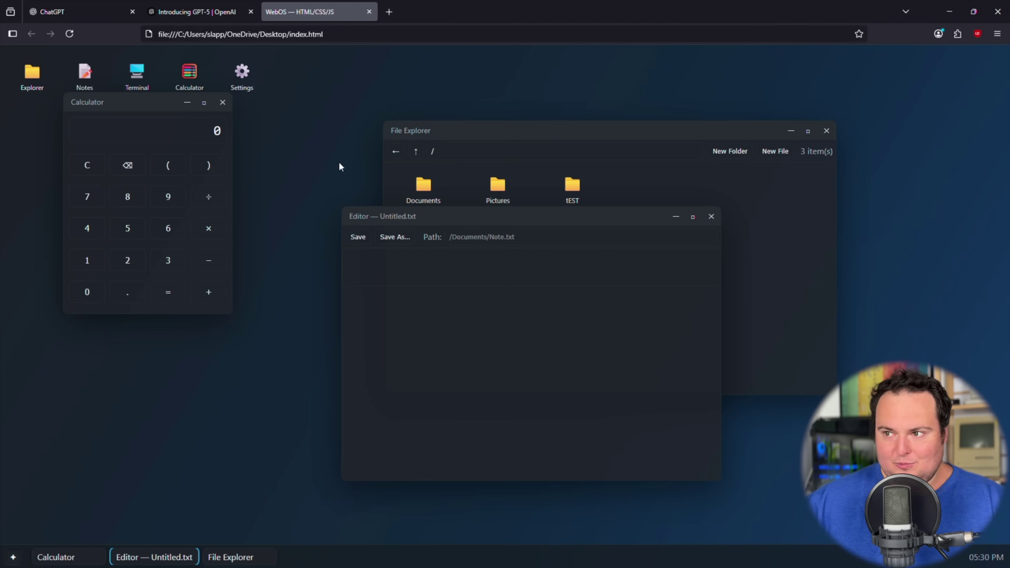
left_click(64, 17)
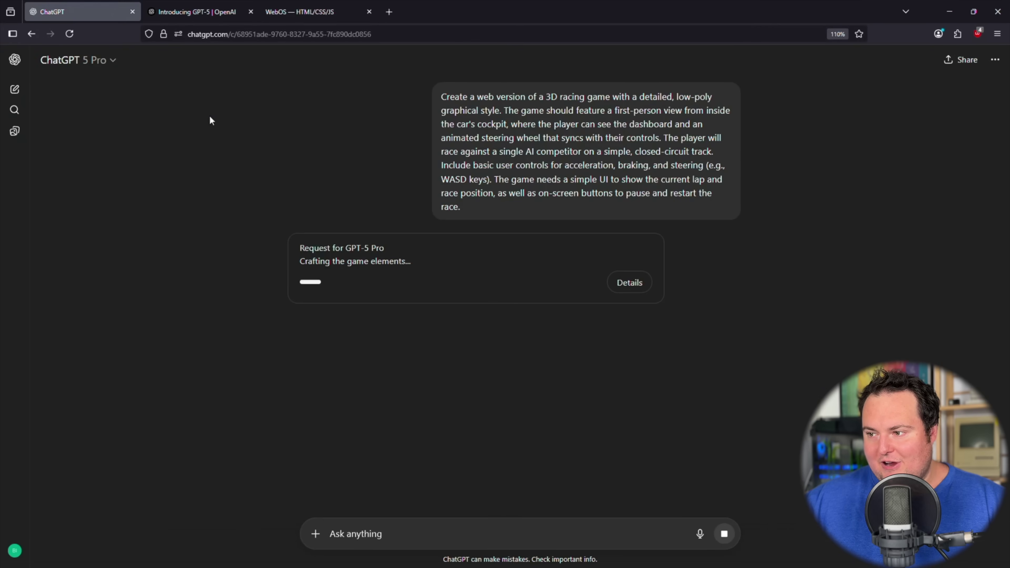
left_click(629, 283)
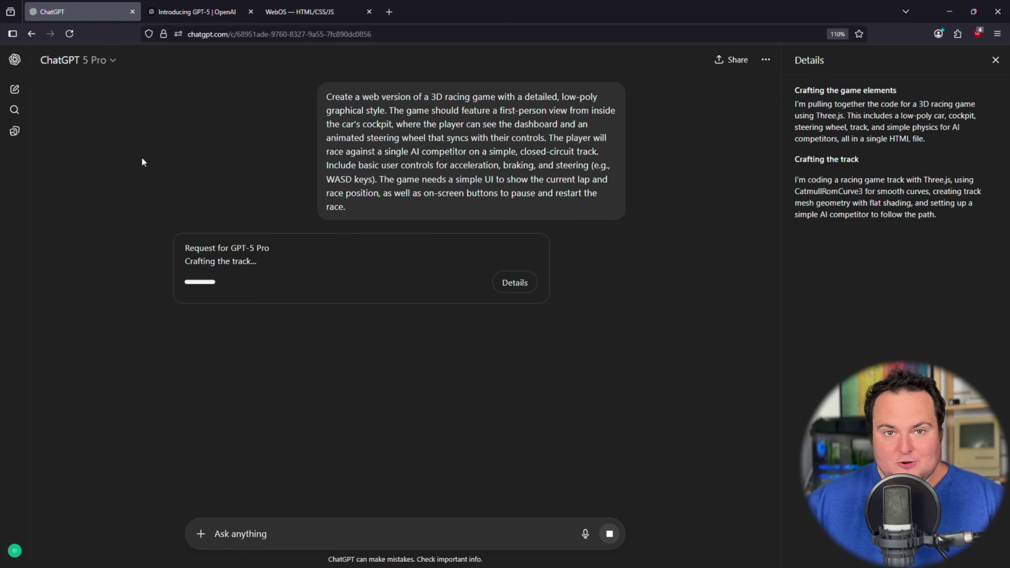
left_click(312, 19)
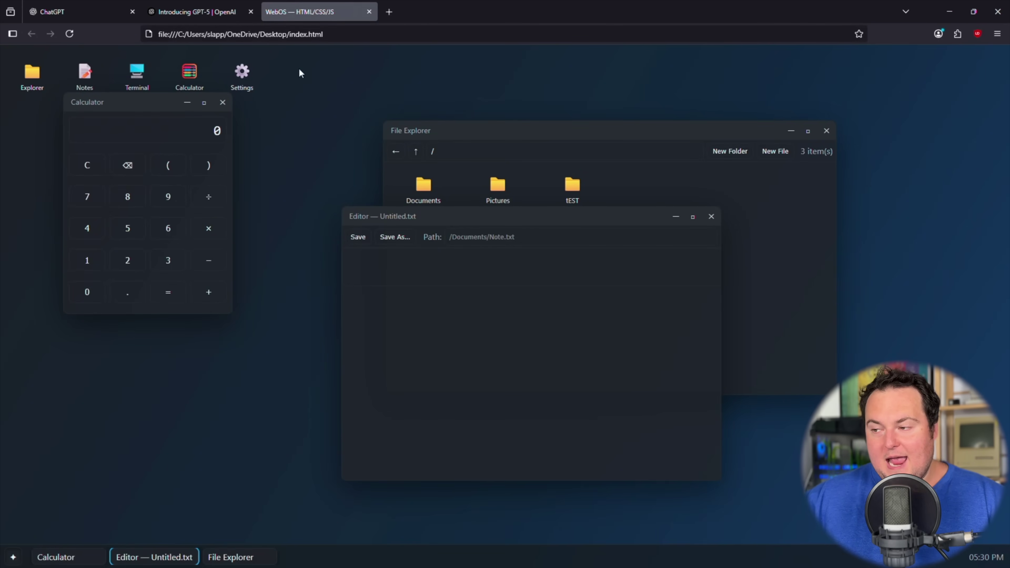
Back in WebOS, move File Explorer up-left, the Editor over it, and Calculator right
left_click_drag(391, 218, 455, 225)
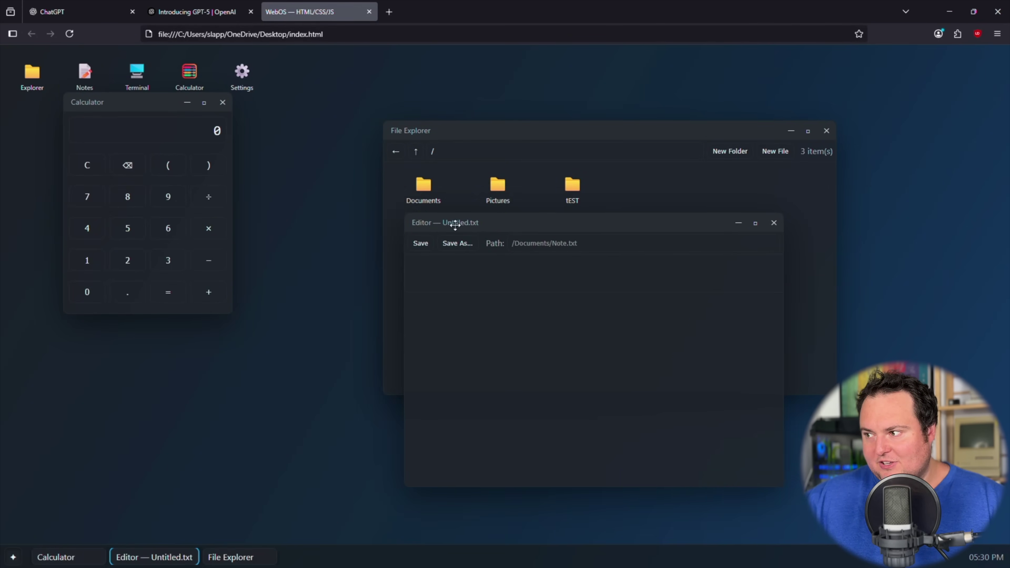
left_click_drag(465, 131, 414, 75)
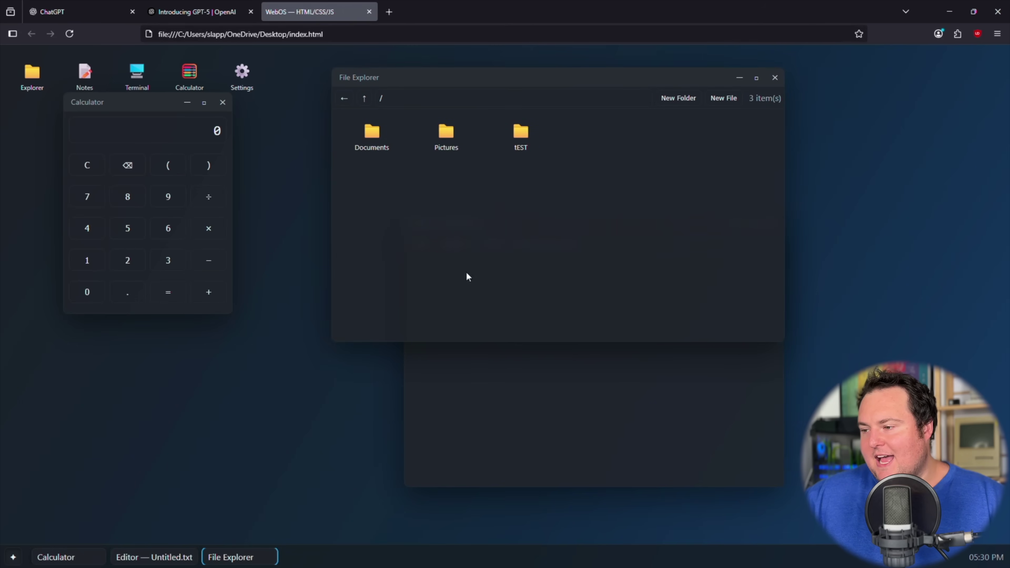
left_click(481, 338)
left_click_drag(500, 222, 486, 180)
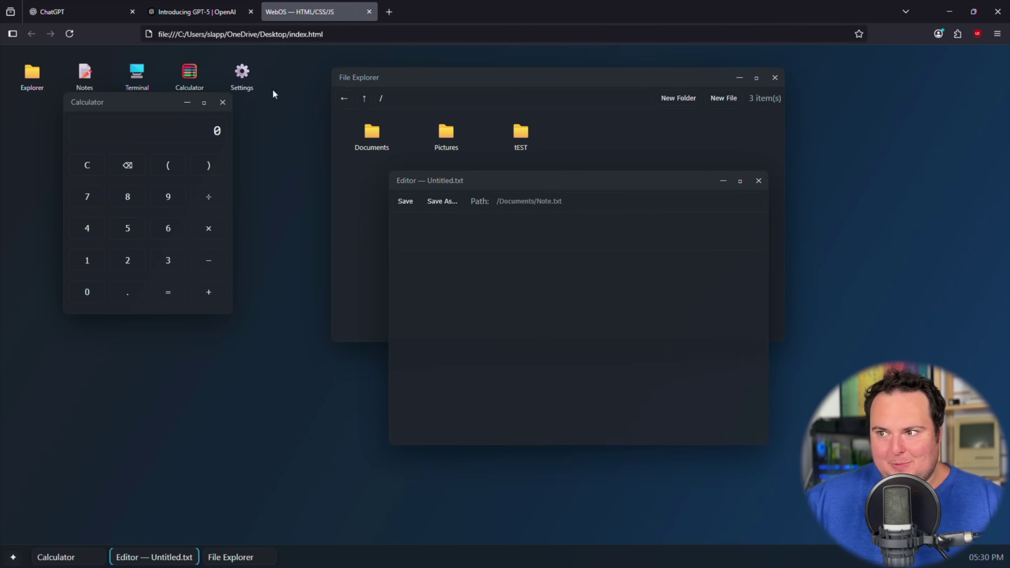
left_click_drag(150, 102, 238, 127)
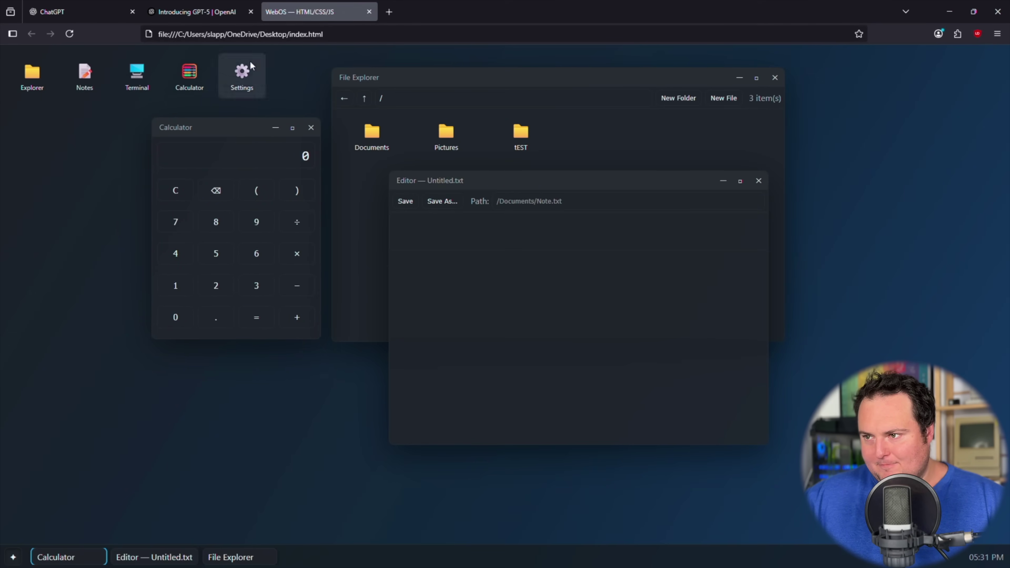
Scroll through GPT-5 Pro's finished racing game reply to its Download & run section
left_click(83, 15)
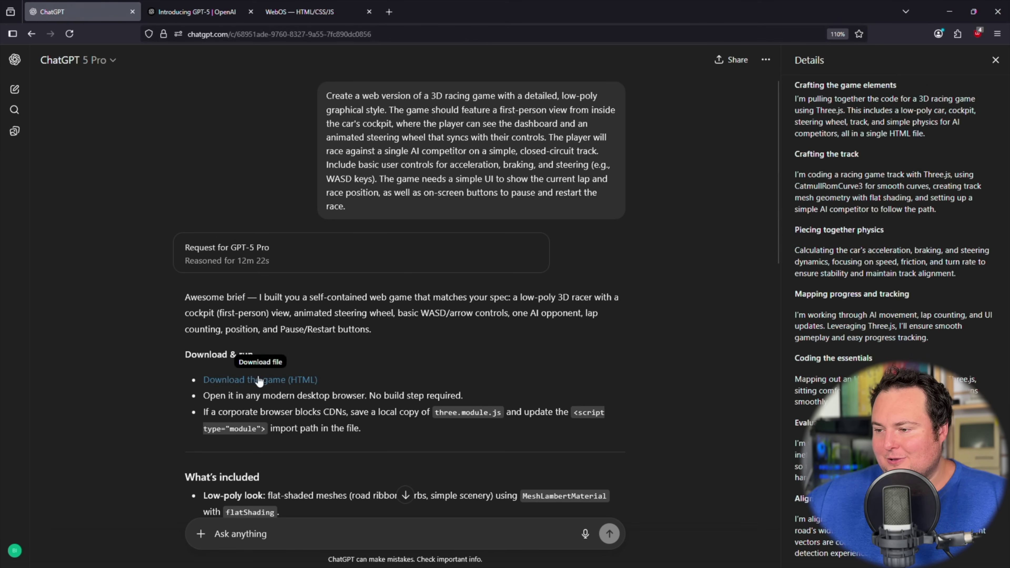
scroll(171, 332, "down", 10)
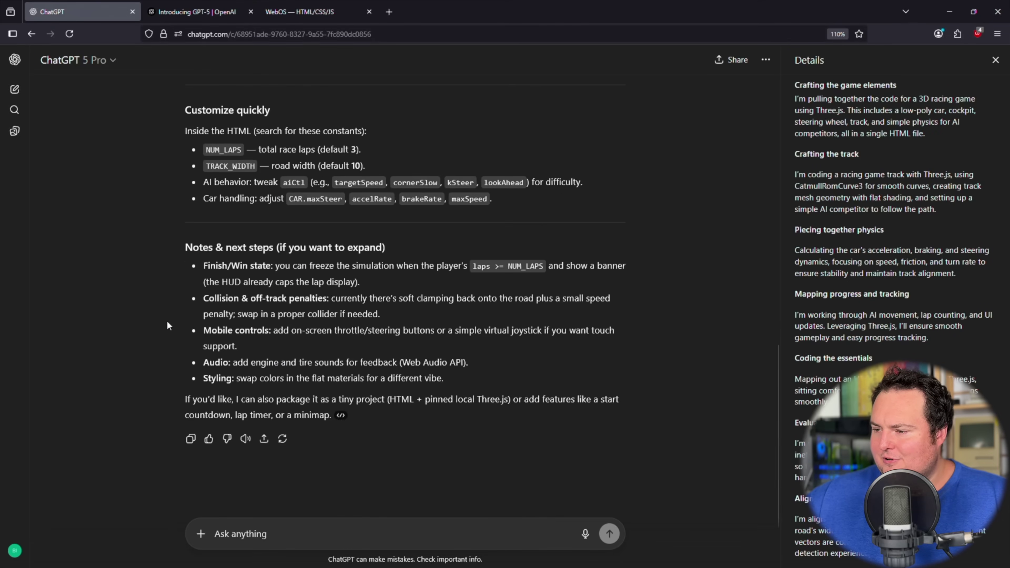
scroll(169, 321, "up", 8)
scroll(170, 320, "up", 5)
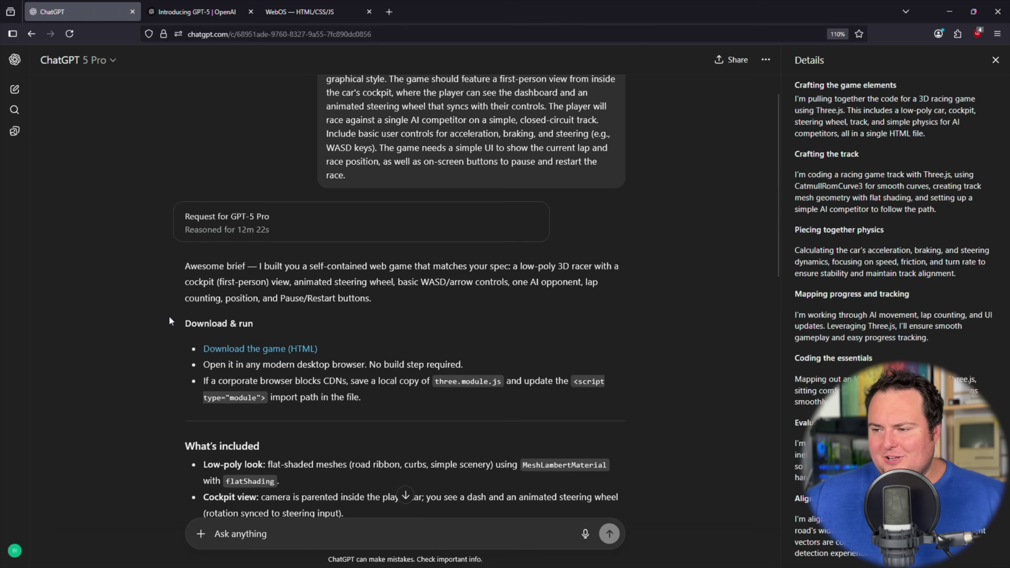
scroll(169, 321, "down", 5)
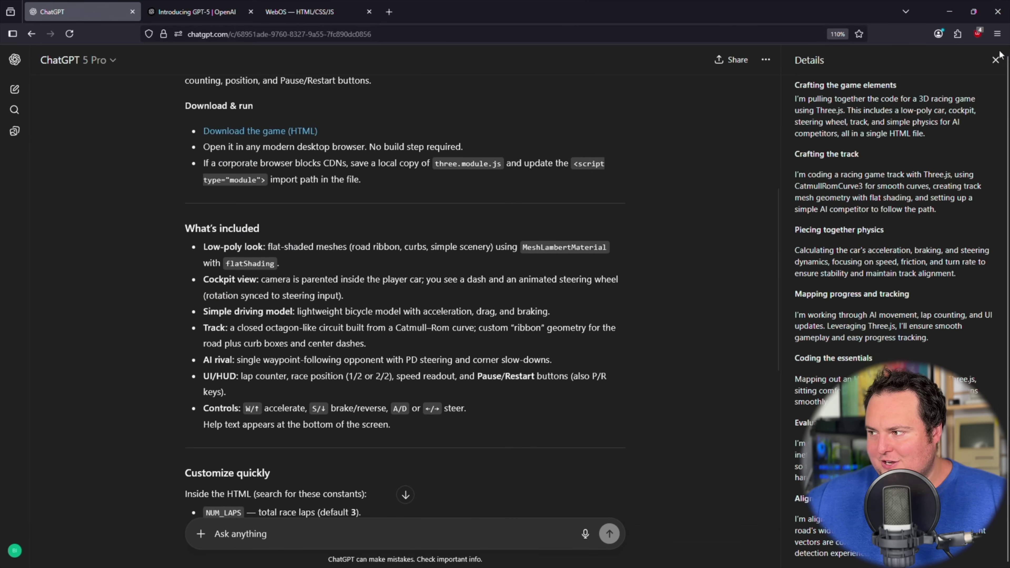
Close the Details panel and open the downloaded lowpoly_3d_racer.html in a new tab
left_click(996, 60)
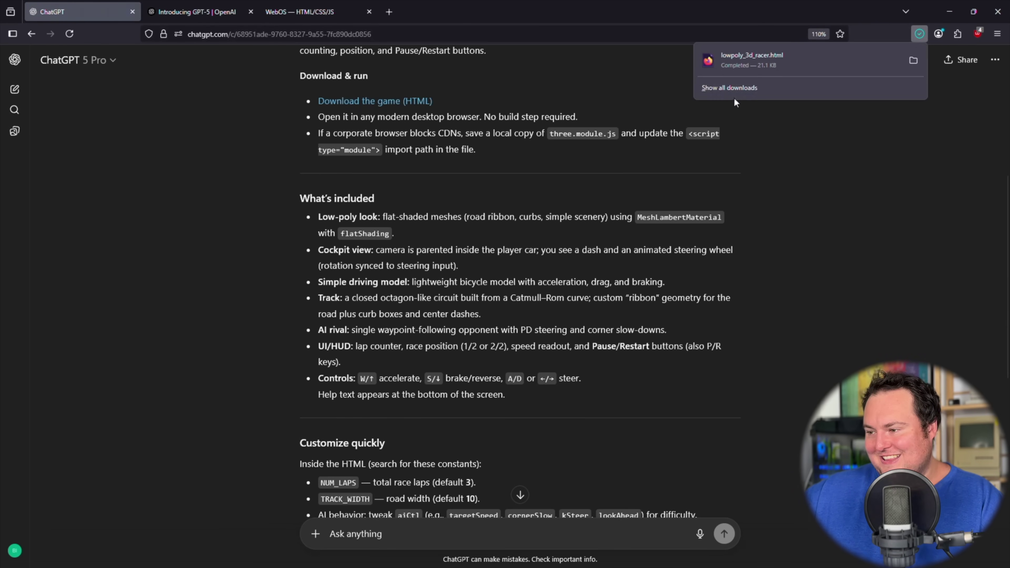
right_click(765, 66)
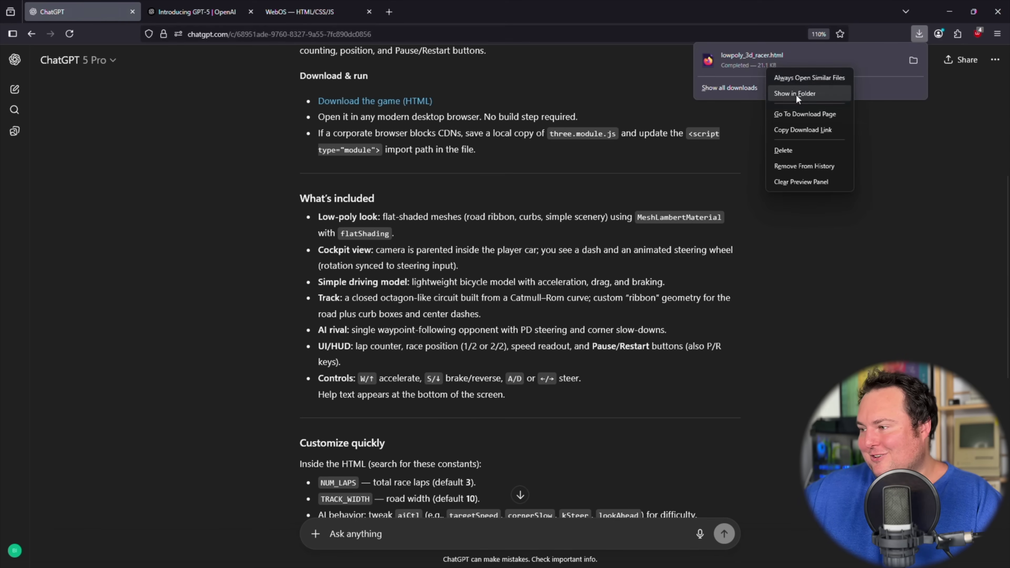
left_click(798, 82)
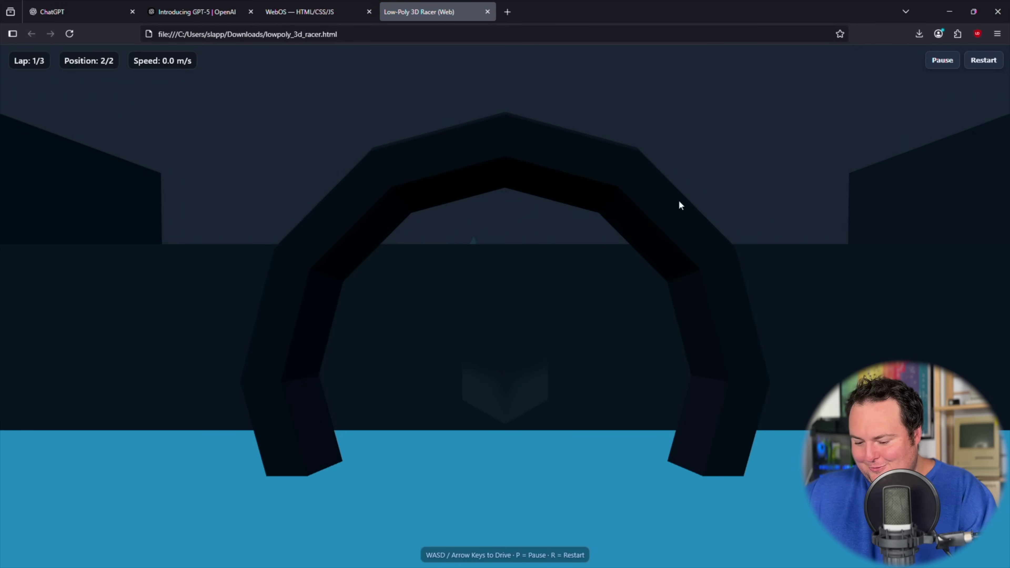
Drive the car with W and S, accelerating and braking along the track
key("w")
key("w")
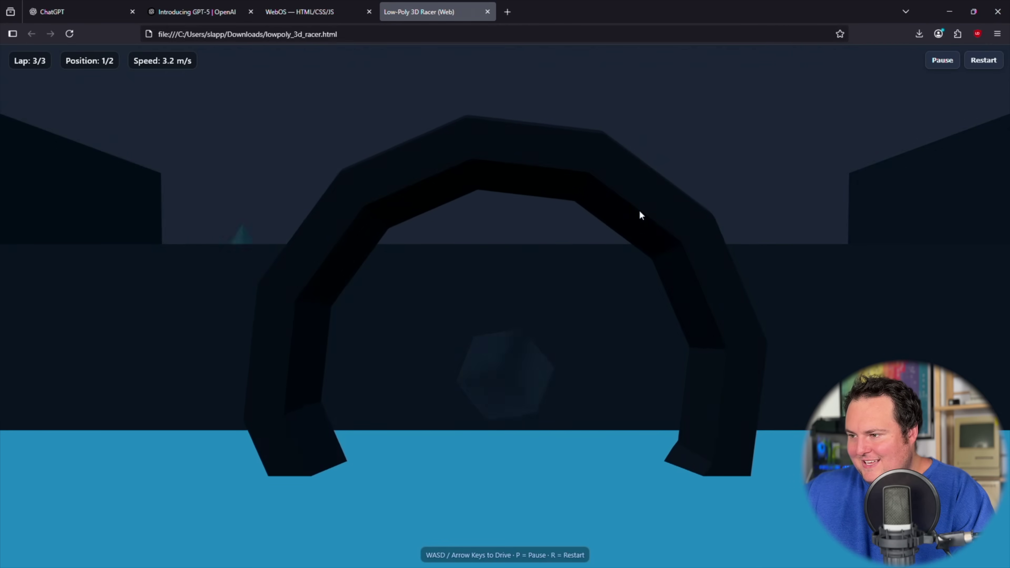
key("w")
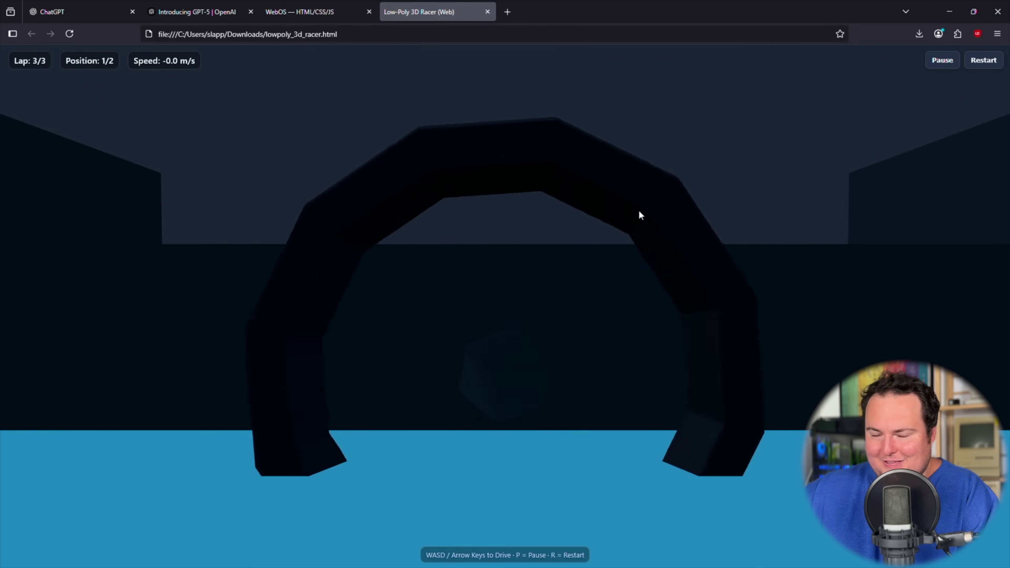
key("w")
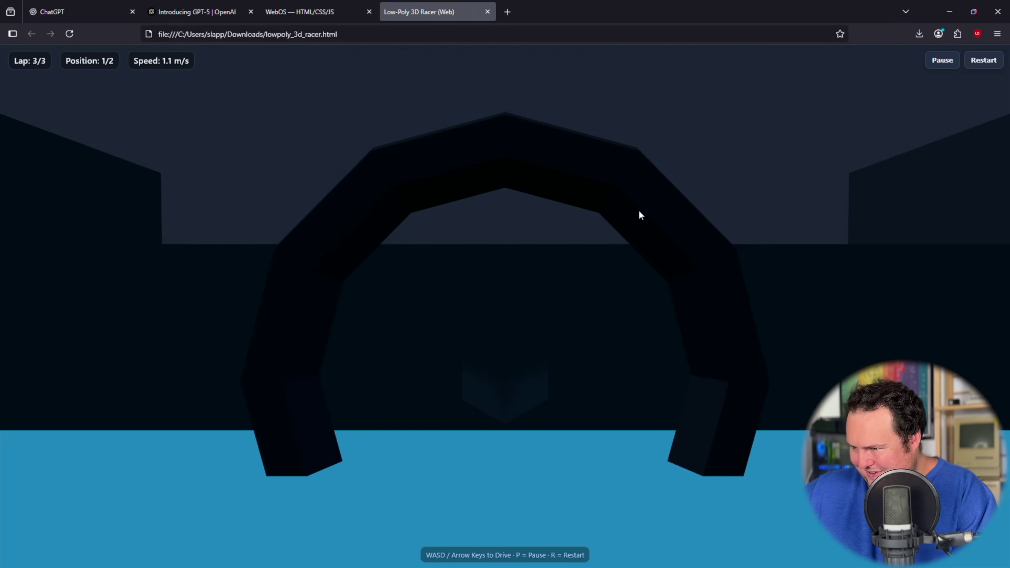
key("w")
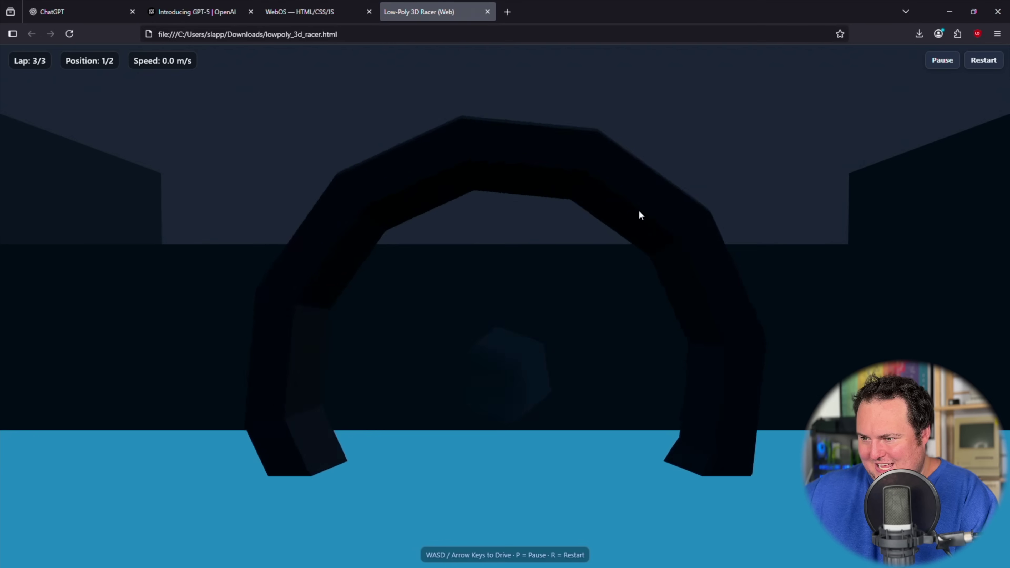
key("w")
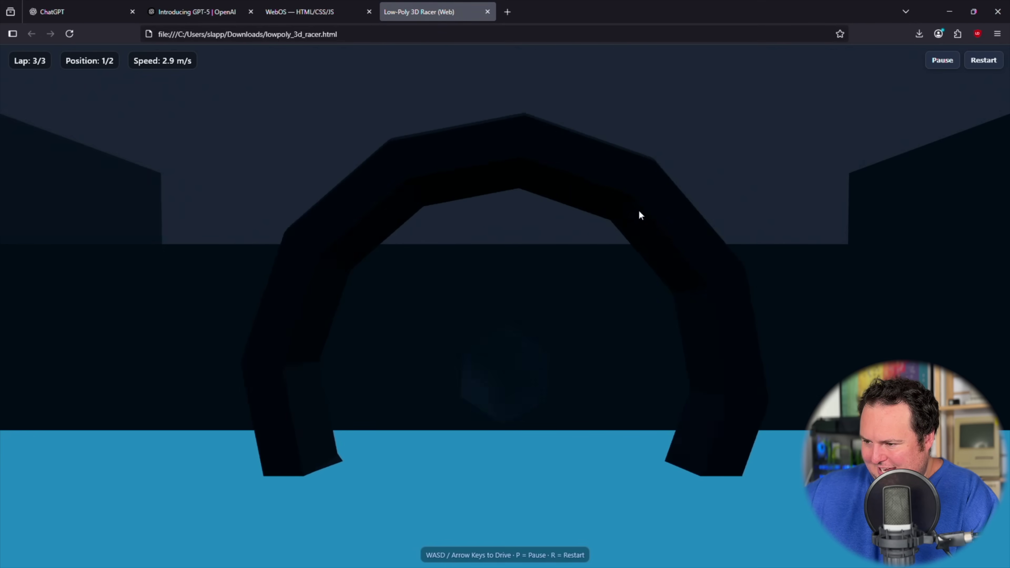
key("w")
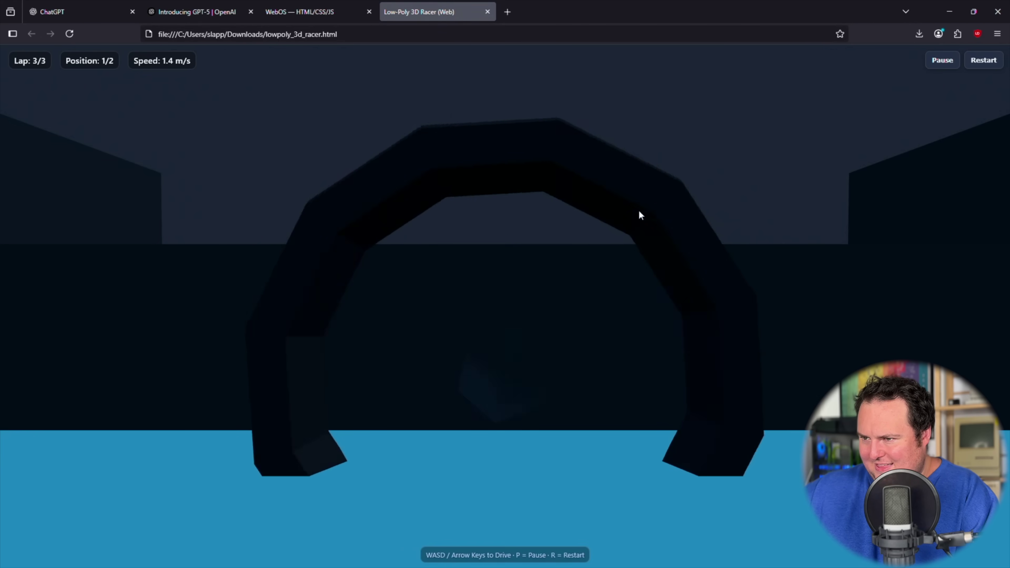
key("w")
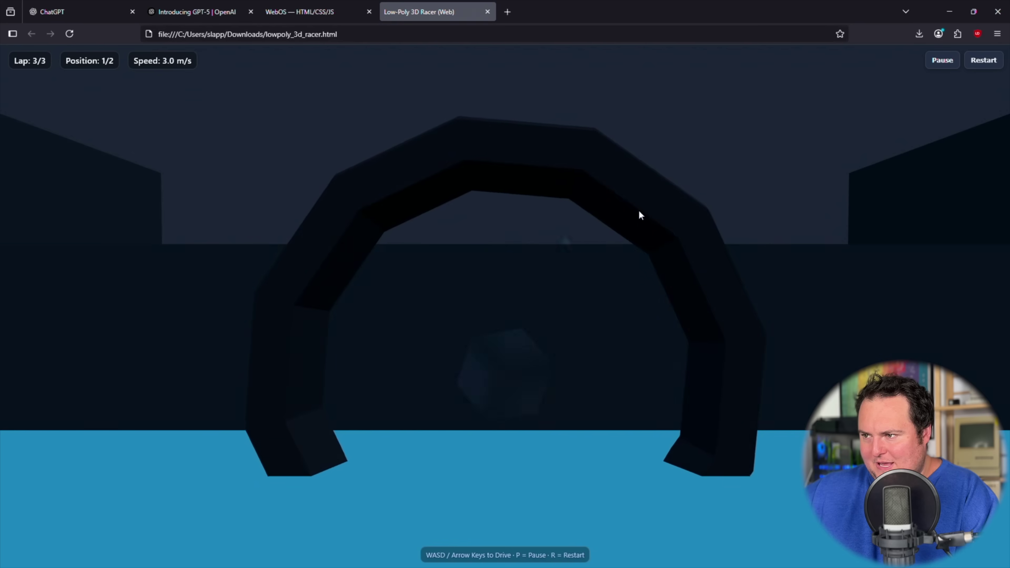
key("s")
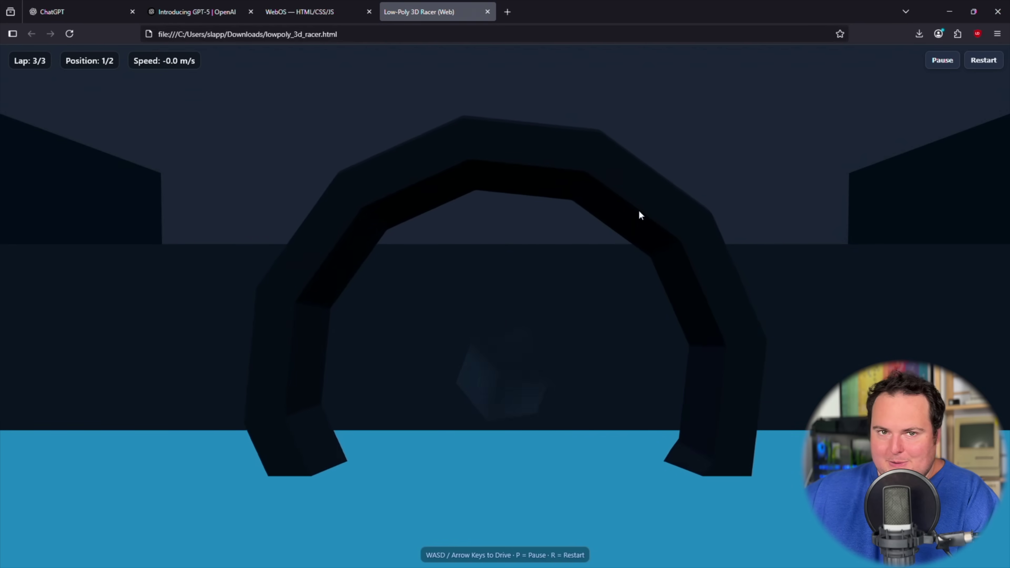
key("w")
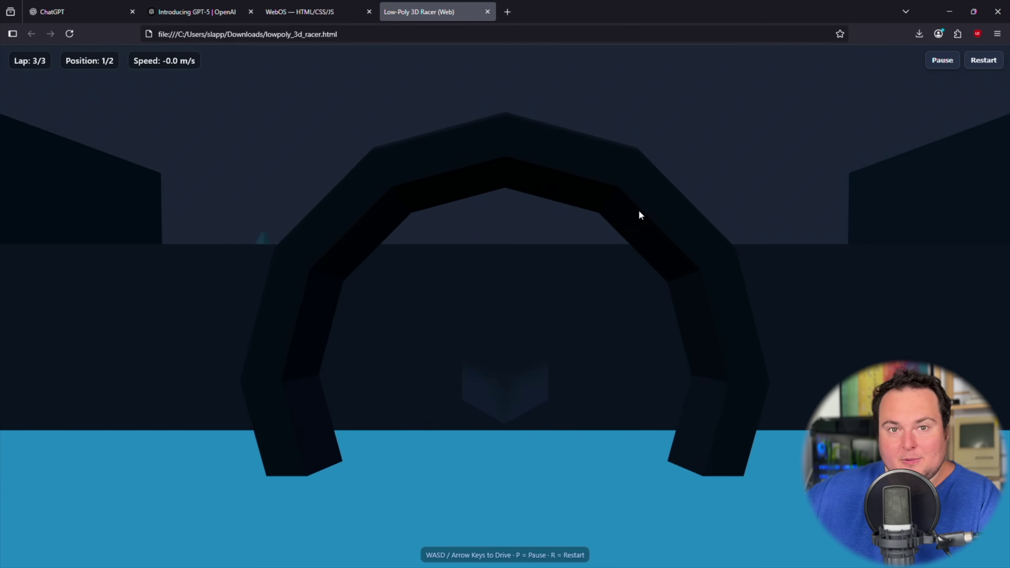
Pause and restart the race from lap 1, view its source in VS Code, then minimize it
left_click(947, 73)
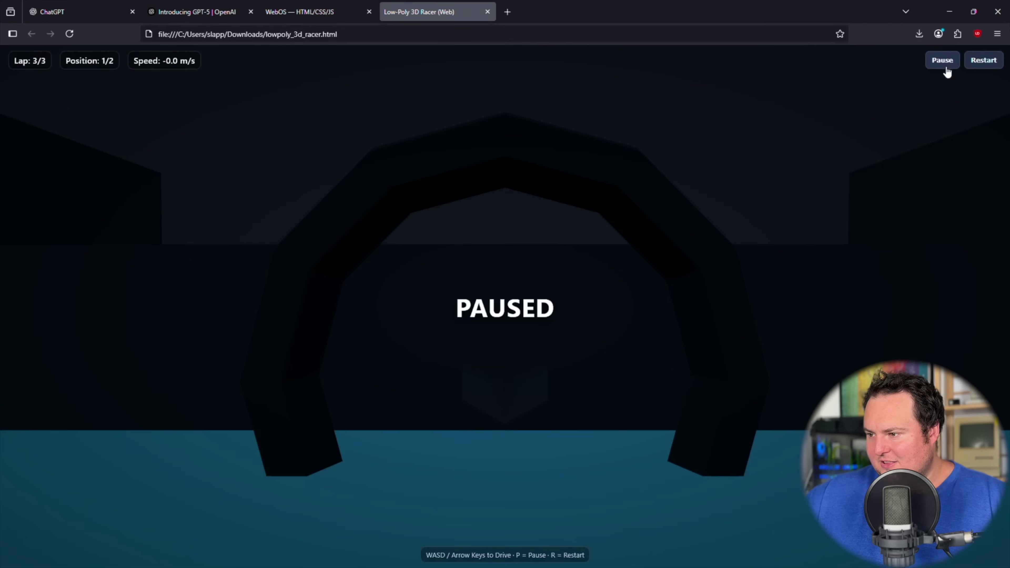
left_click(981, 69)
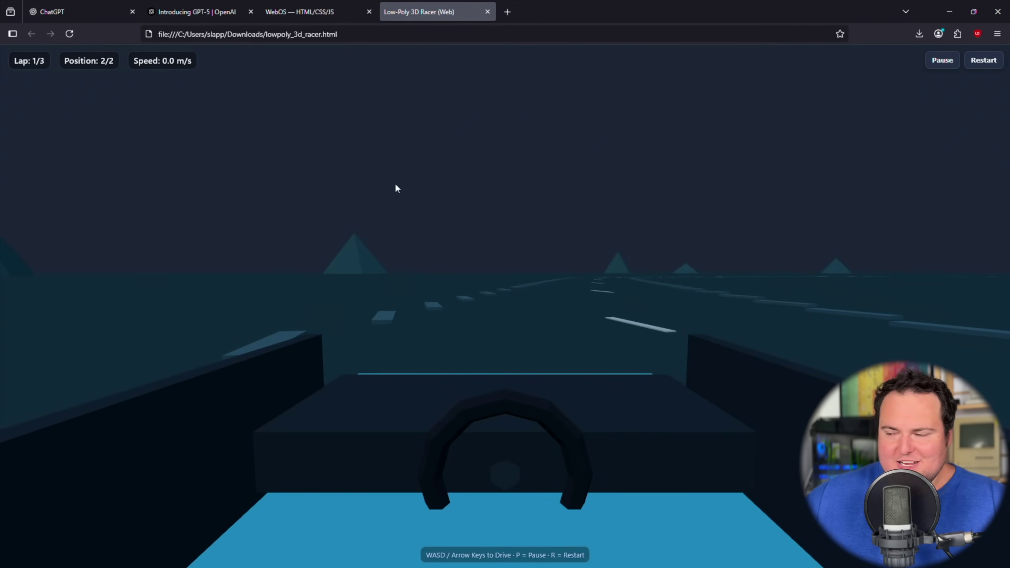
mouse_move(495, 566)
left_click(598, 556)
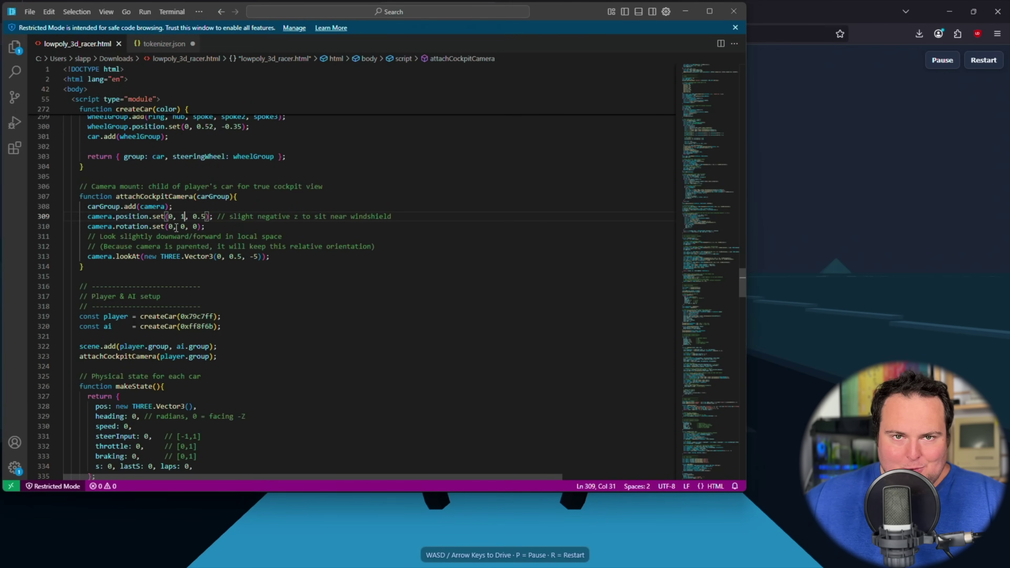
left_click(685, 14)
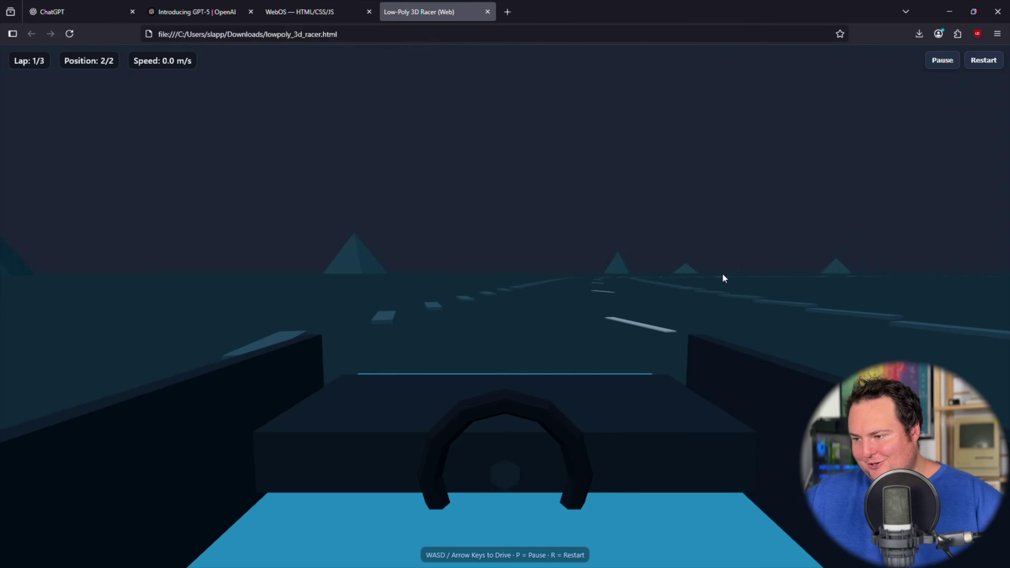
Reverse the car, then steer it back onto the track and line up with the yellow line
key("s")
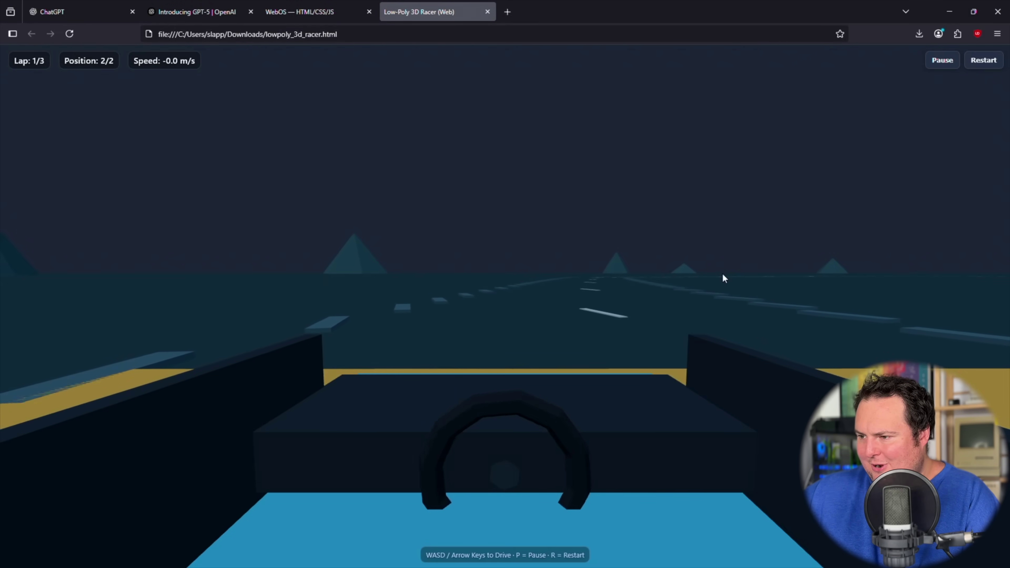
key("w")
key("a")
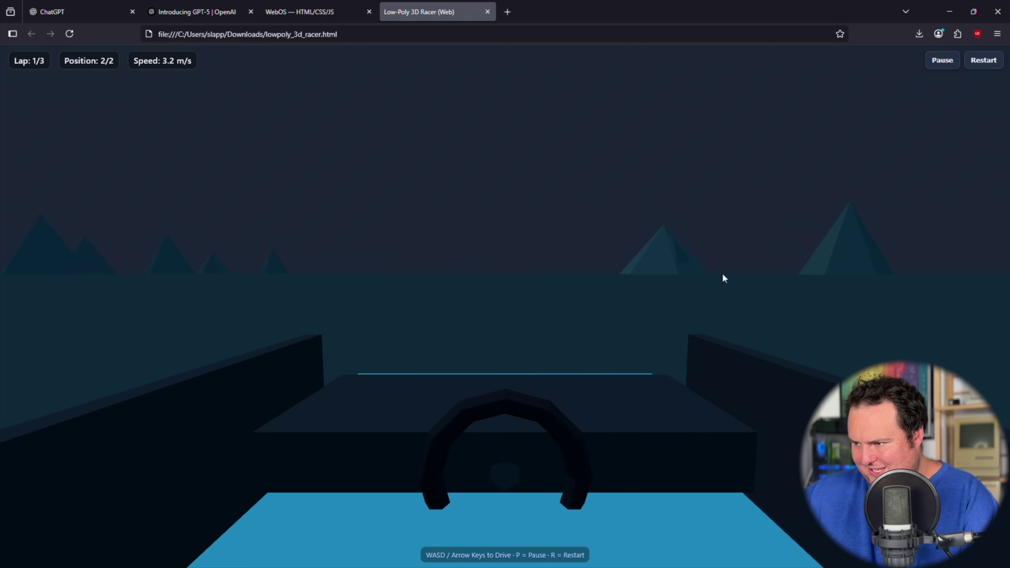
key("d")
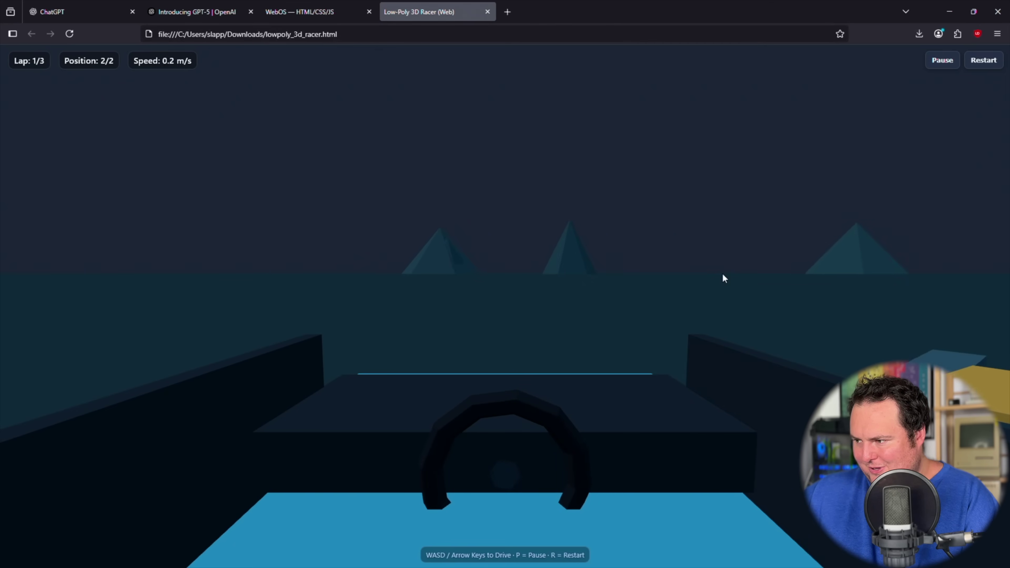
key("d")
key("w")
key("a")
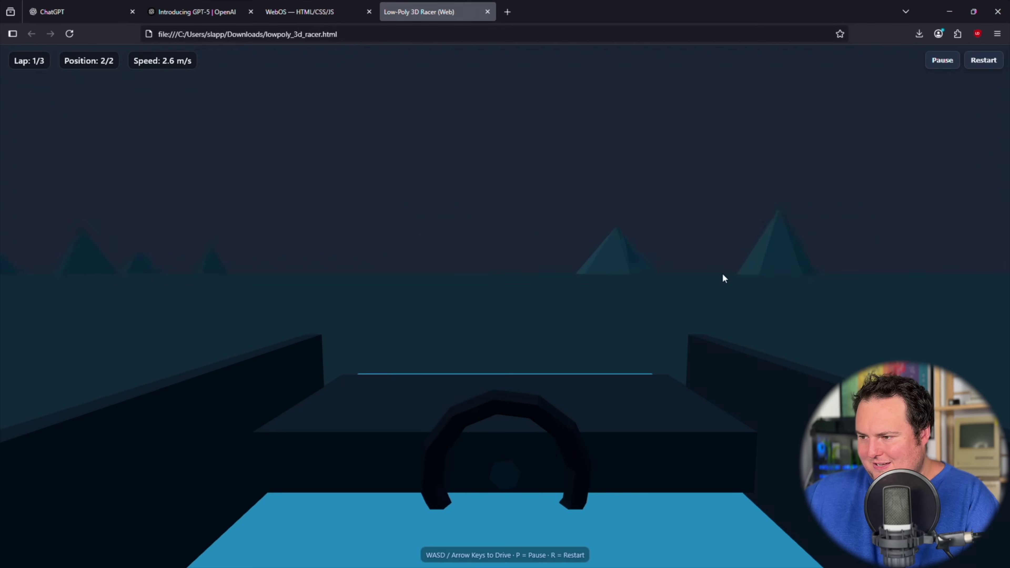
key("w")
key("a")
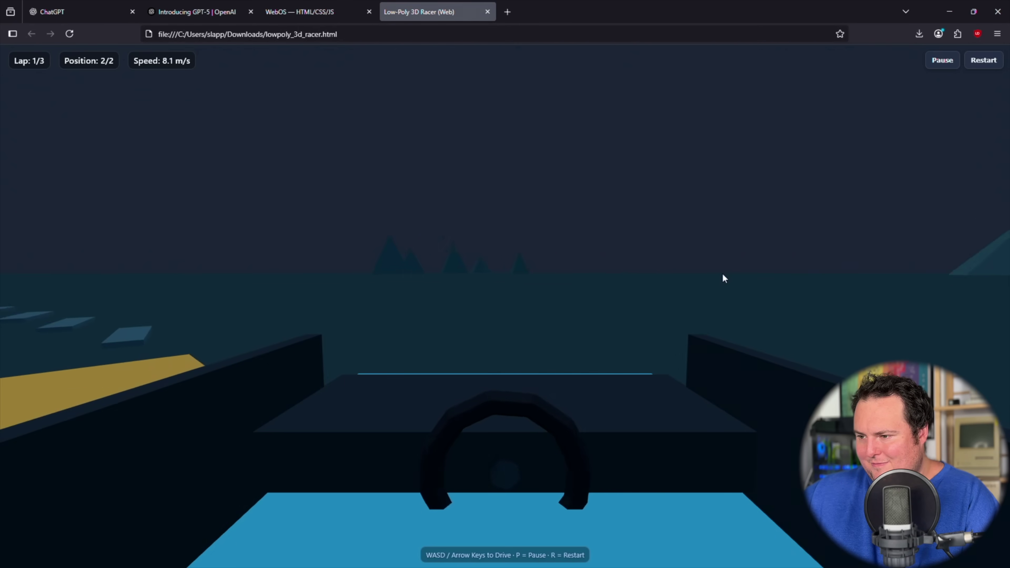
key("a")
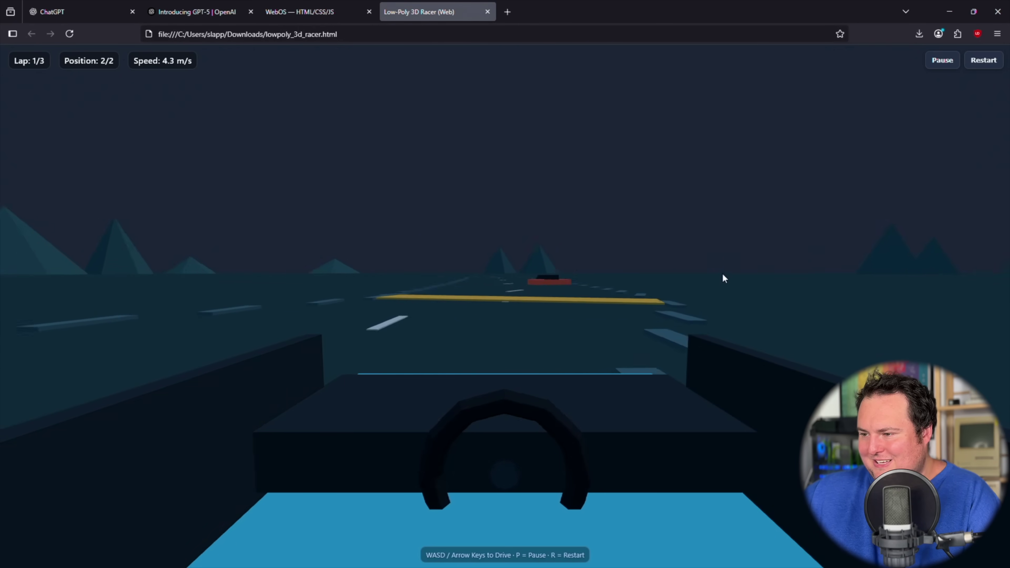
key("w")
key("d")
key("a")
key("s")
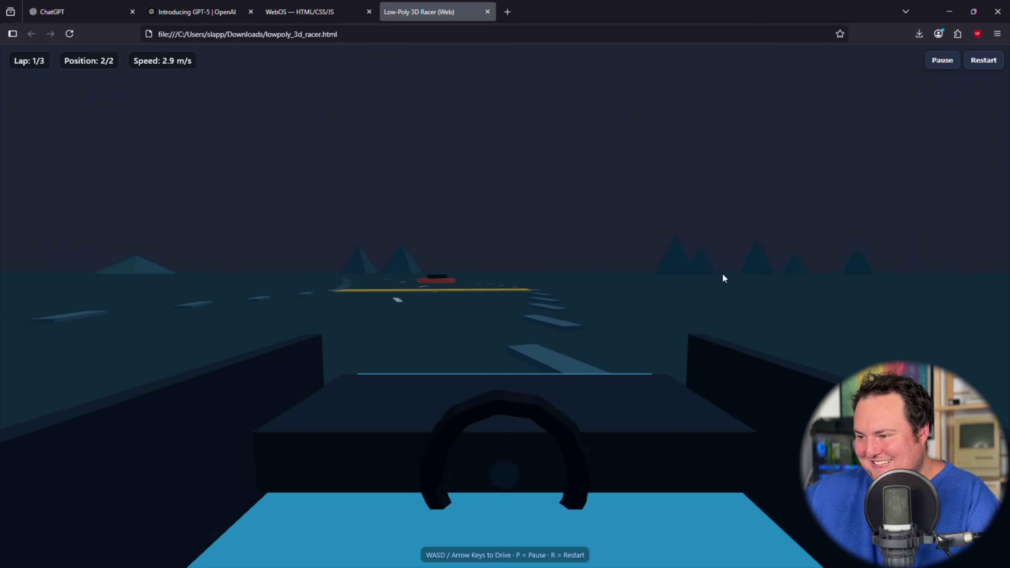
Accelerate from a standstill and weave along the track into lap 2/3
key("w")
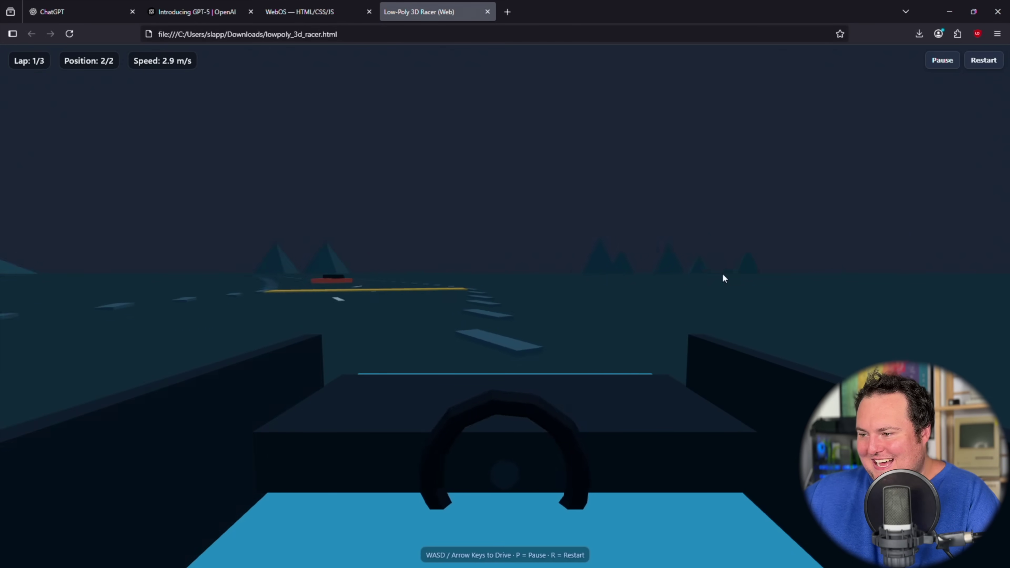
key("a")
key("w")
key("d")
key("a")
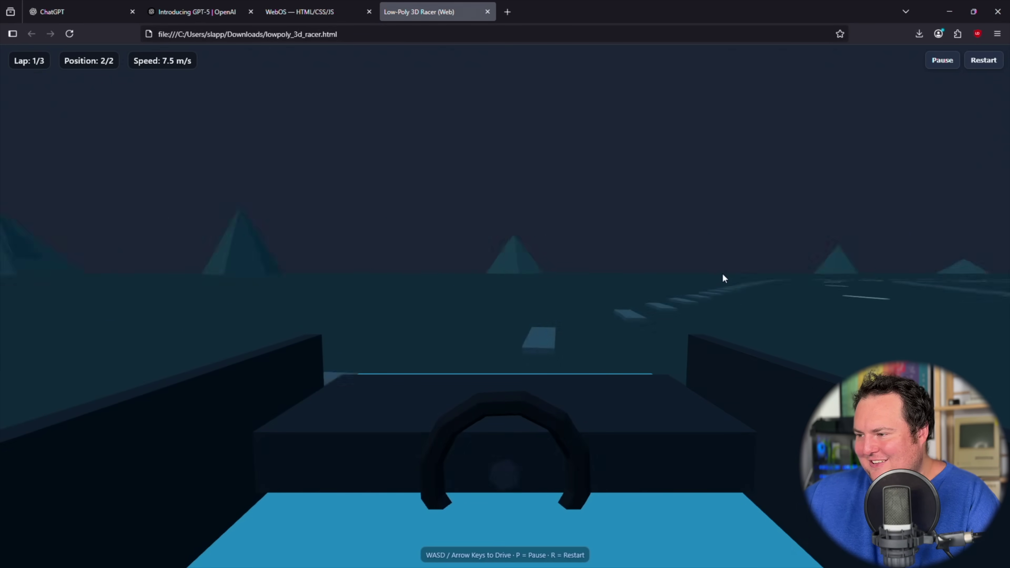
key("s")
key("d")
key("d")
key("w")
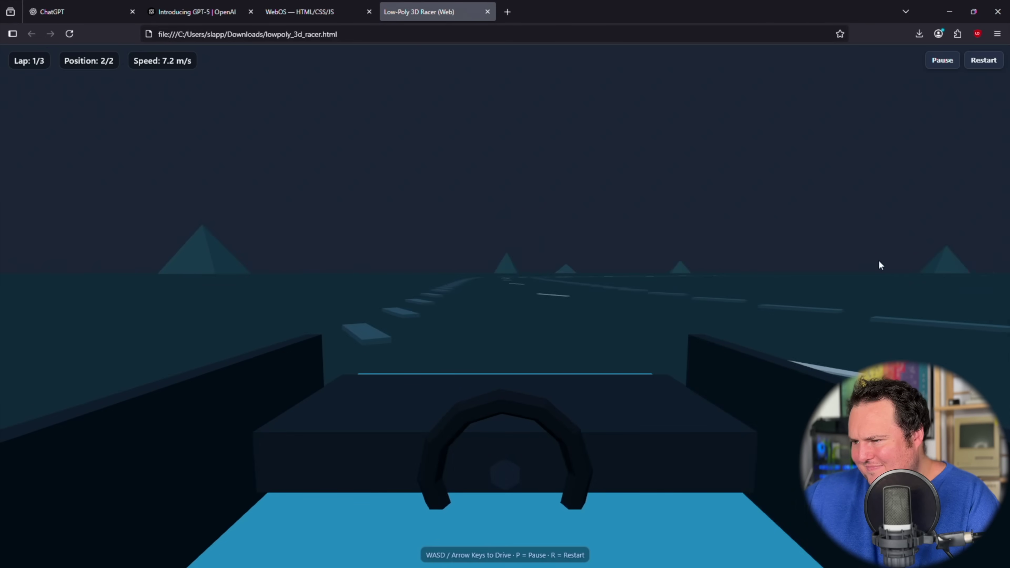
Chase and overtake the red opponent car, then slow to a stop on lap 3/3
key("w")
key("a")
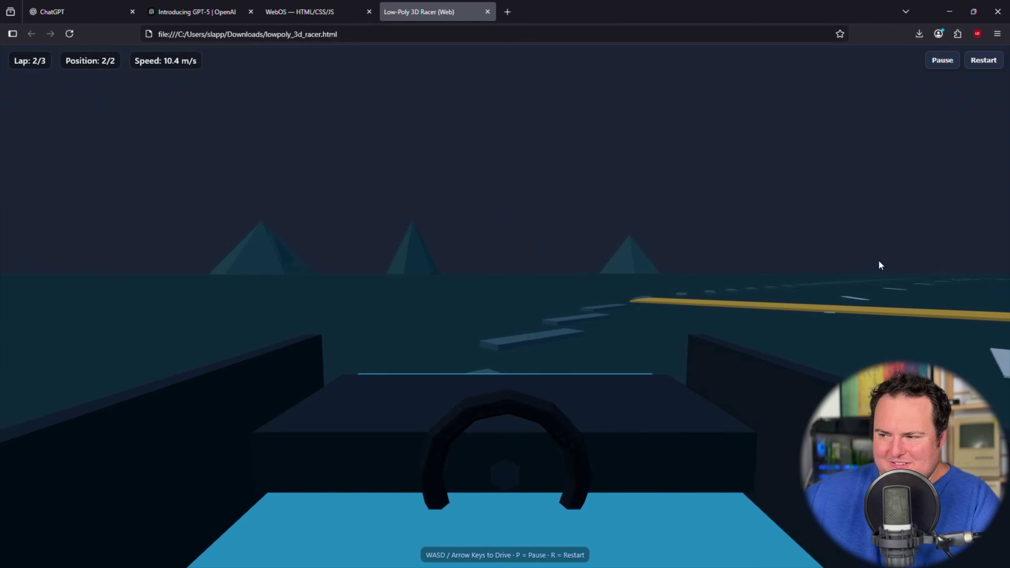
key("d")
key("w")
key("d")
key("a")
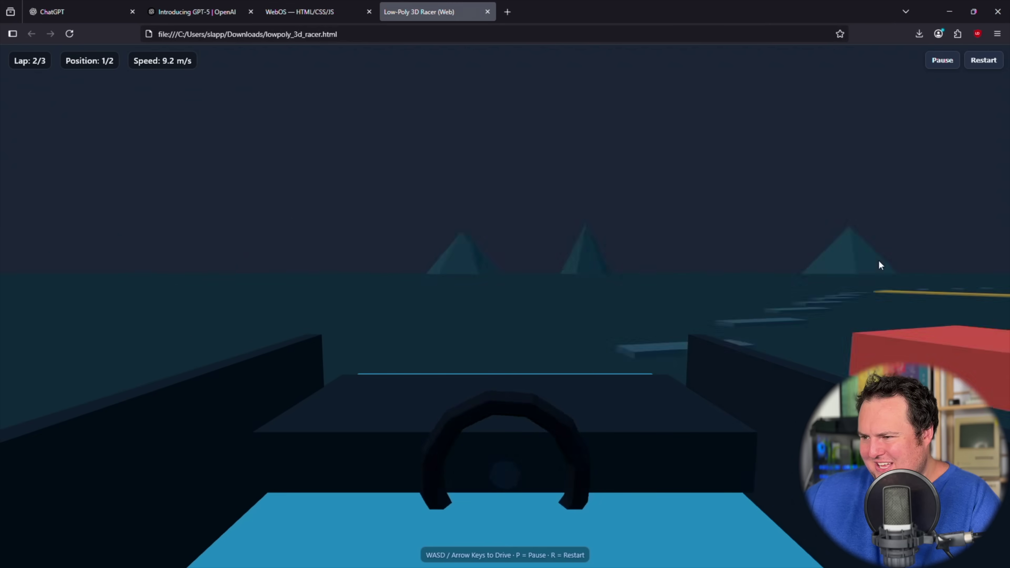
key("w")
key("a")
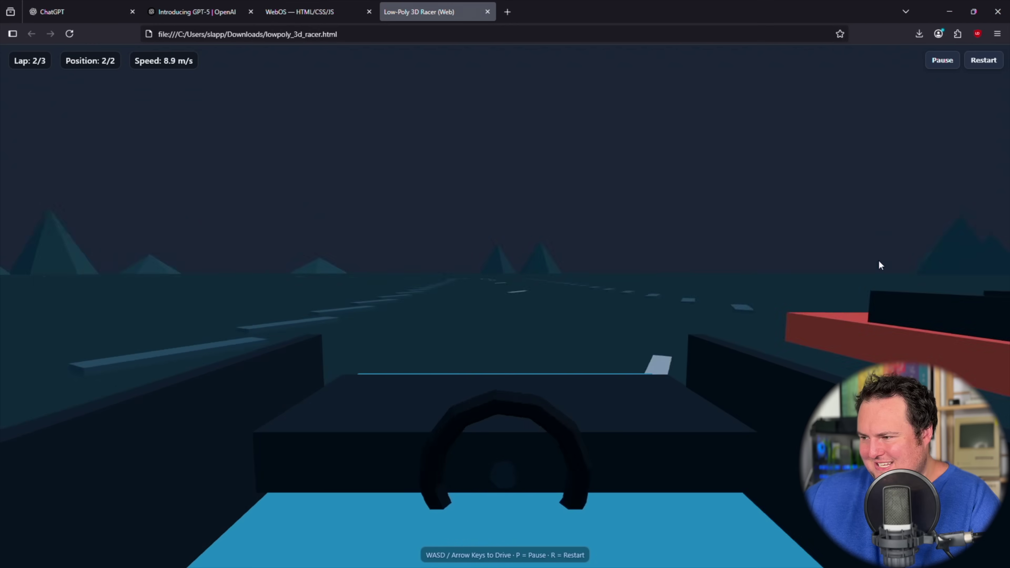
key("d")
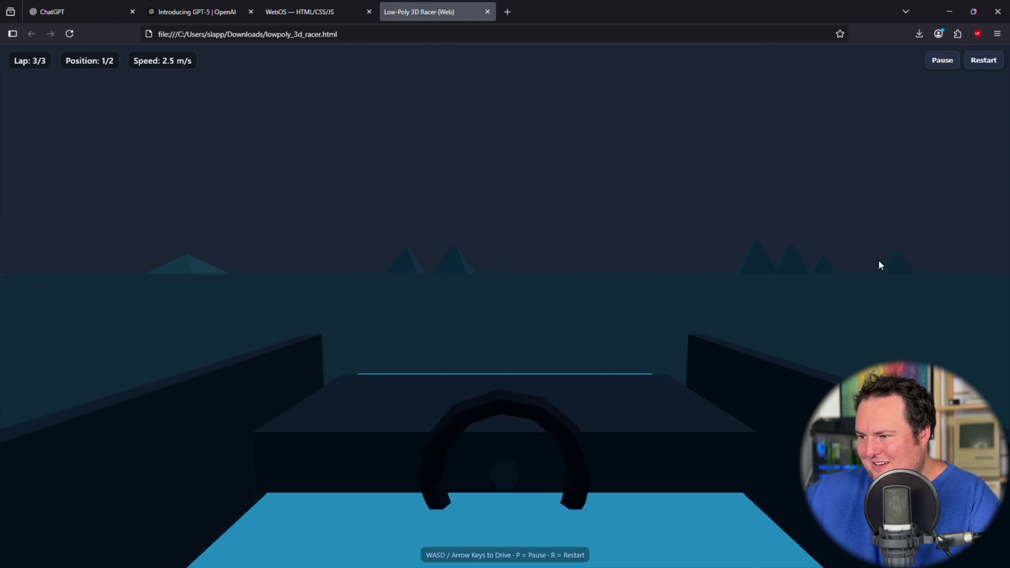
key("a")
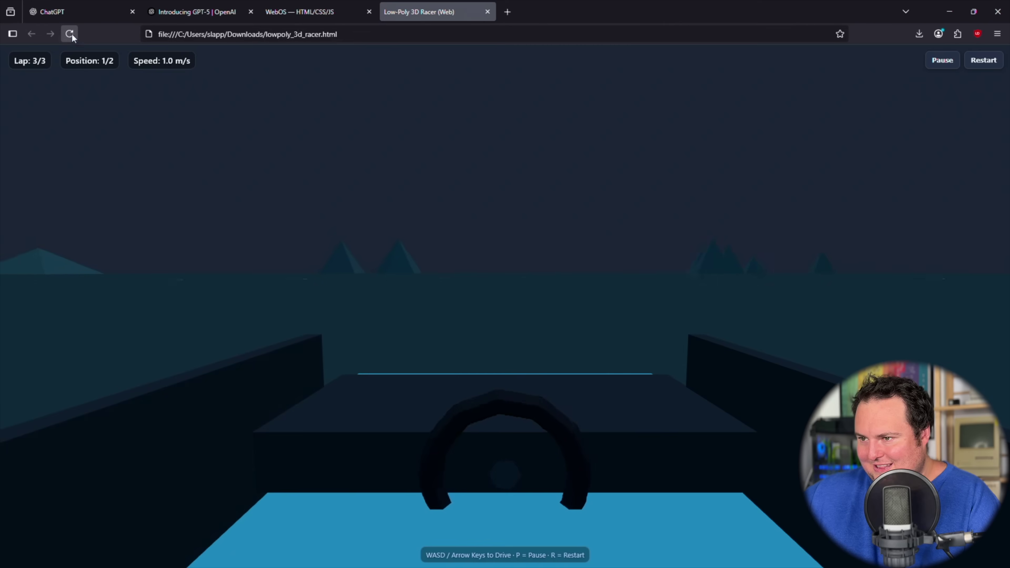
Restart the race and follow the red car down the track
left_click(70, 34)
key("w")
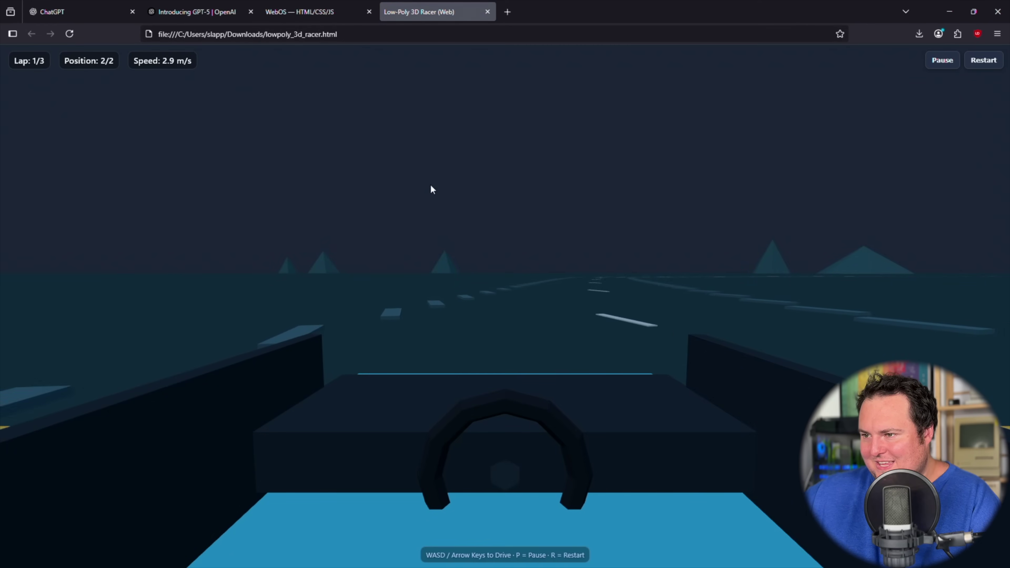
key("a")
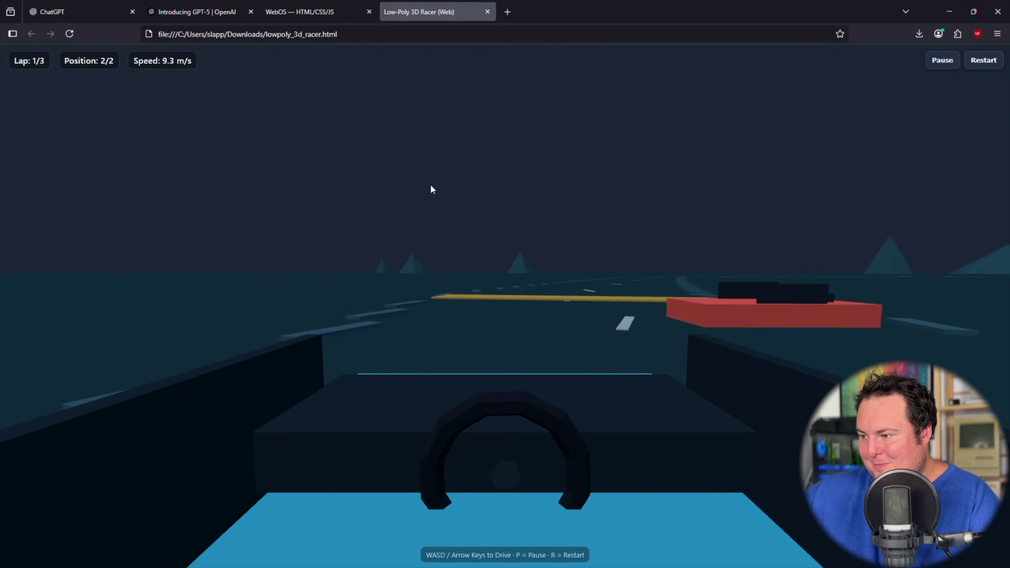
key("d")
key("a")
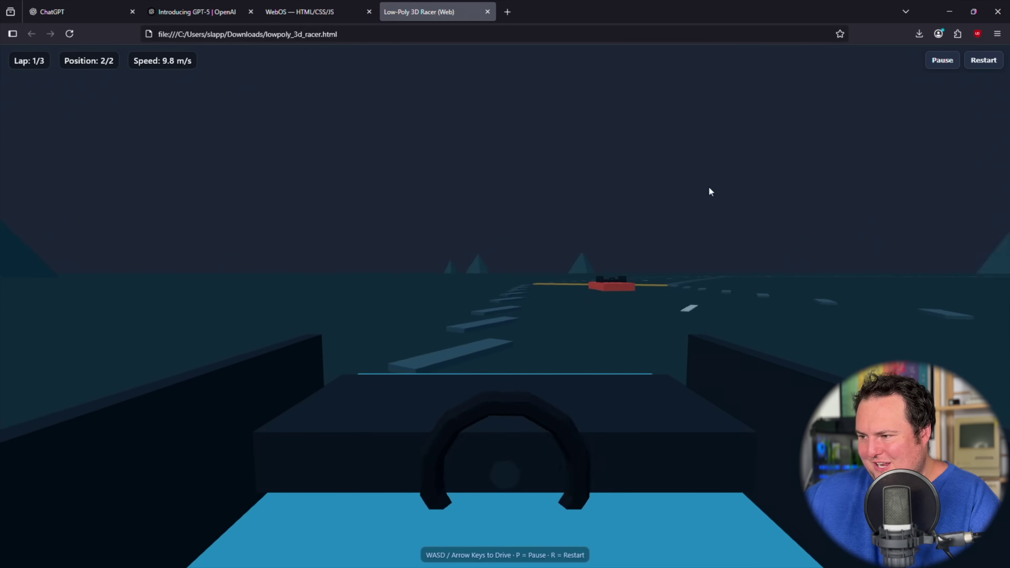
key("d")
key("w")
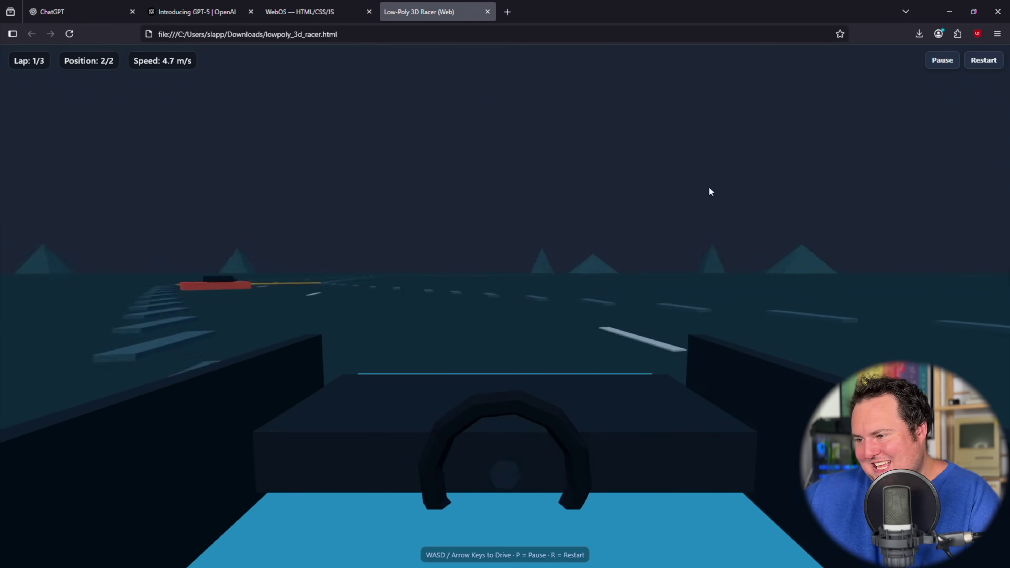
key("a")
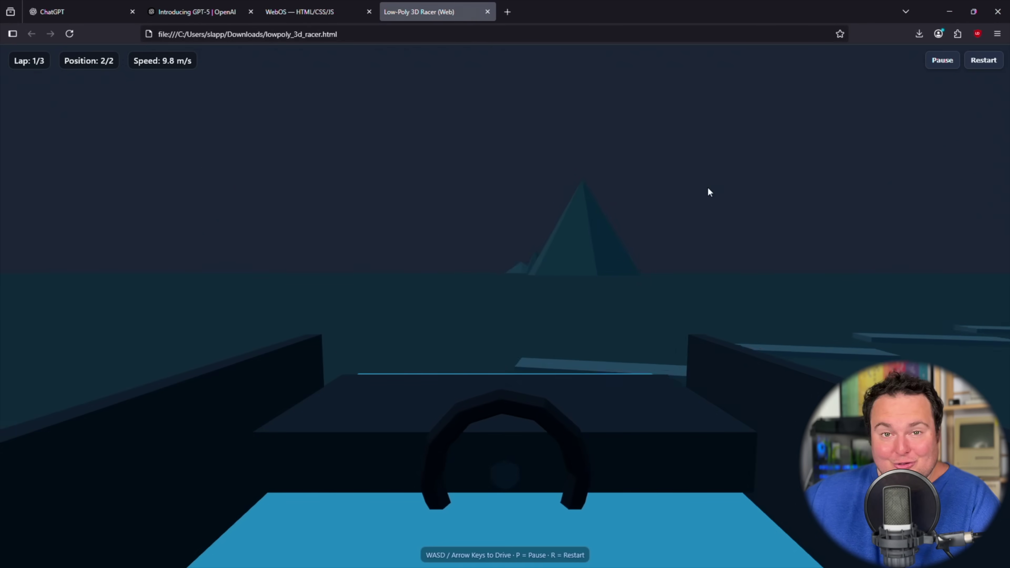
Line up behind the red car, accelerate to about 11 m/s, then brake and turn
key("a")
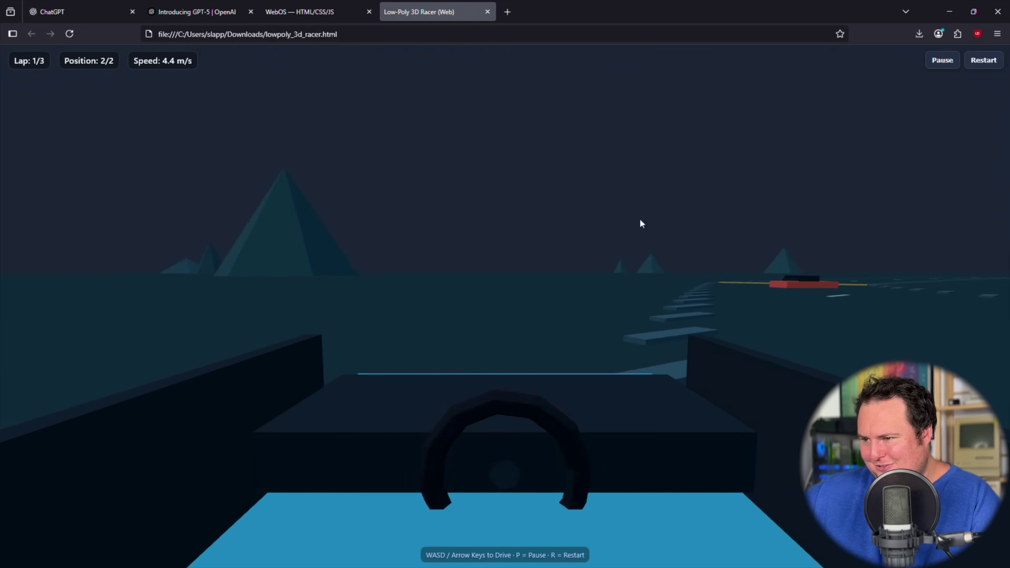
key("d")
key("d")
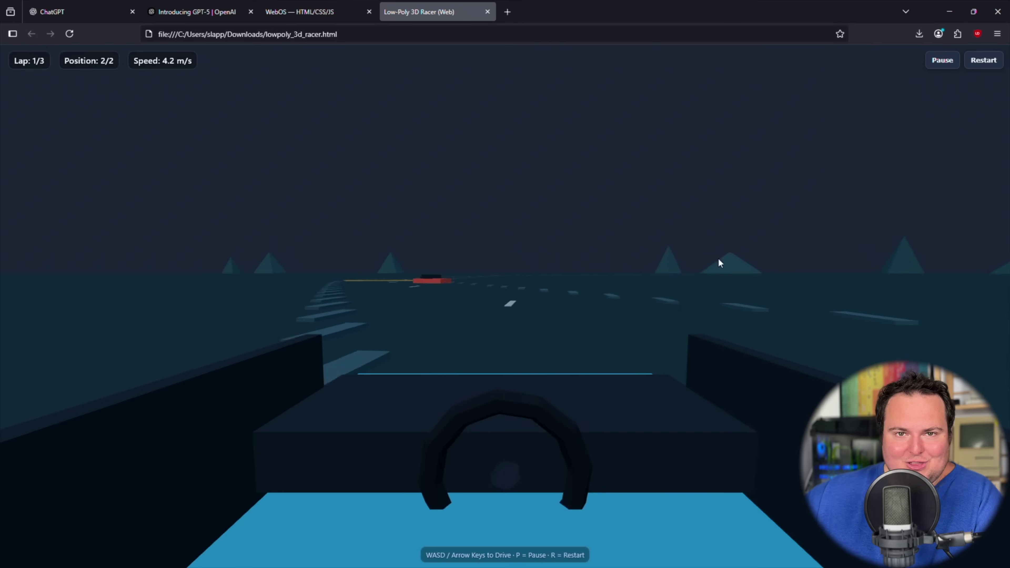
key("a")
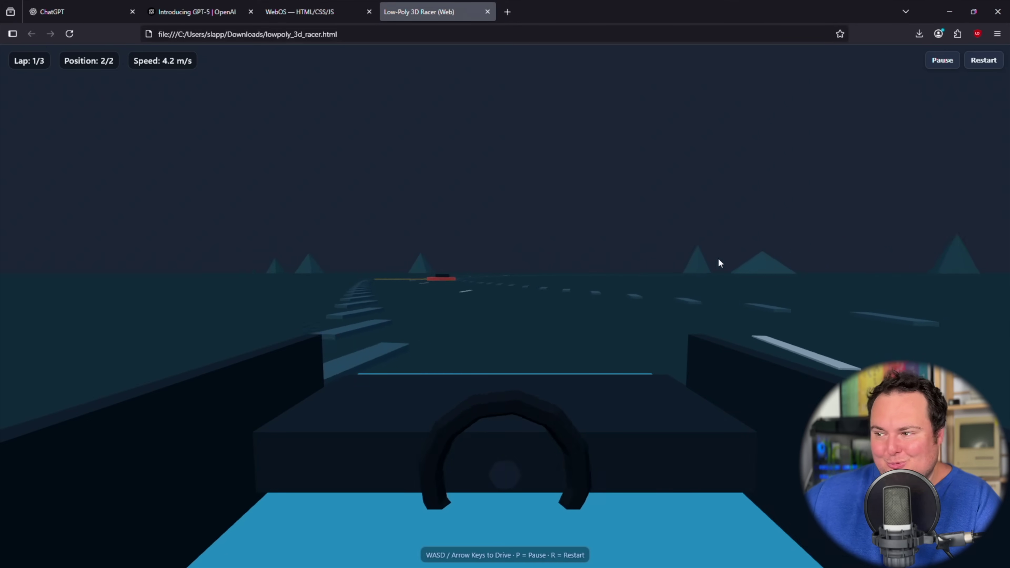
key("d")
key("w")
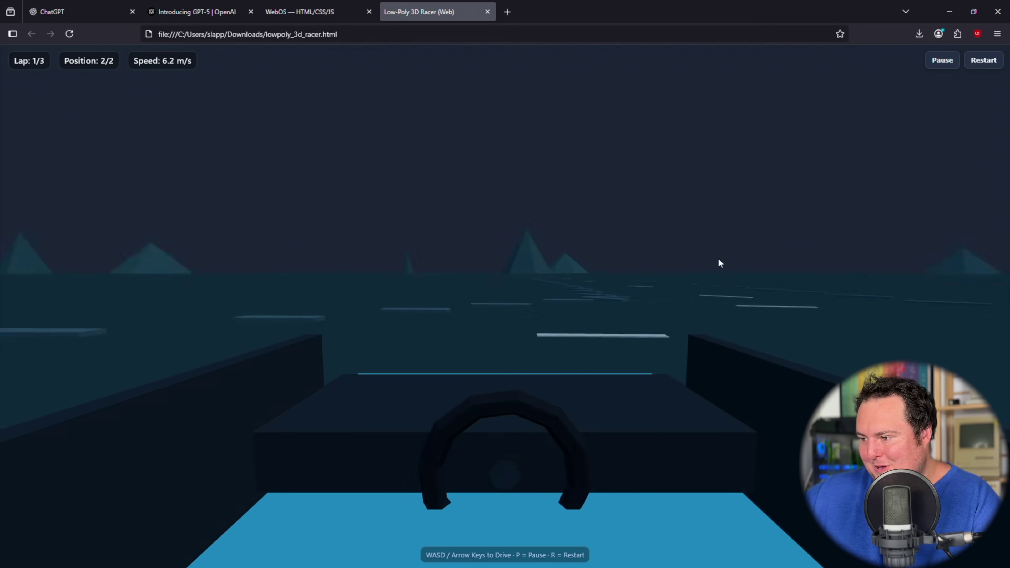
key("w")
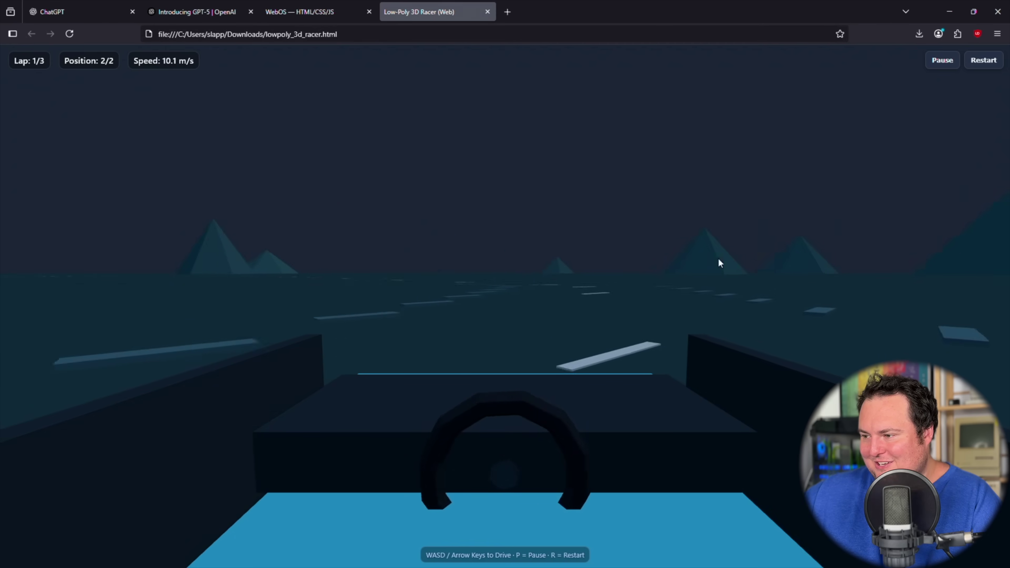
key("d")
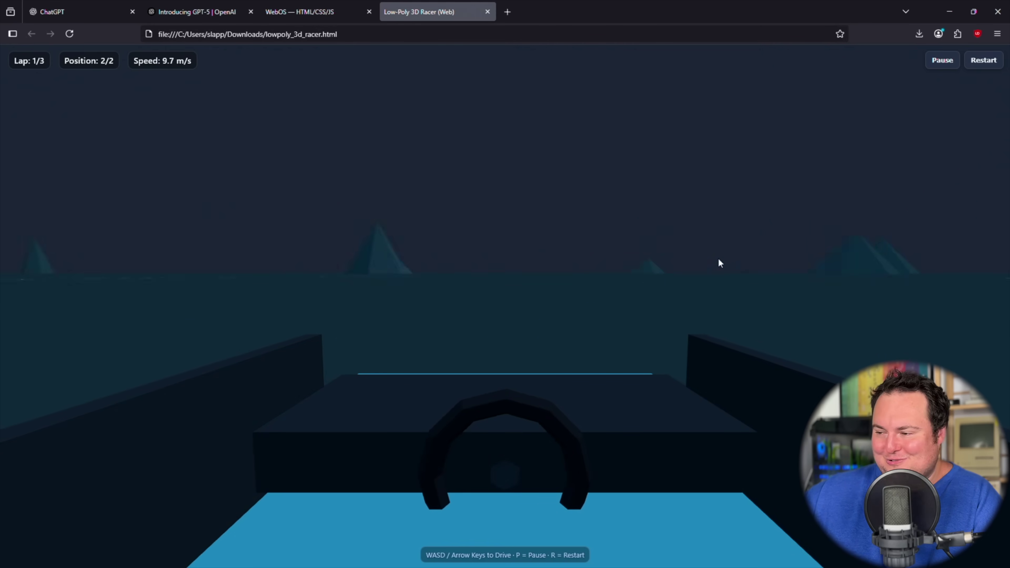
key("s")
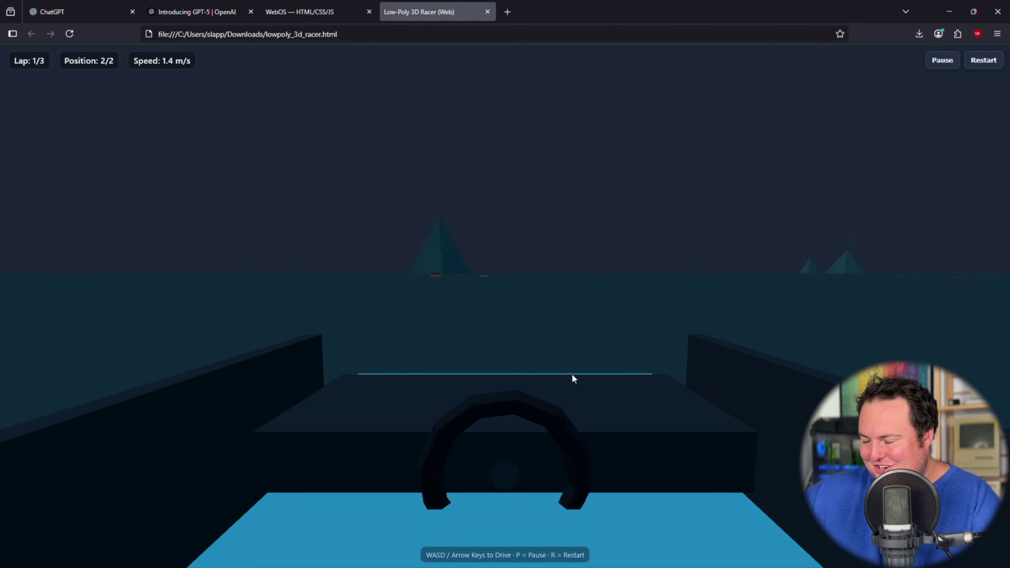
key("w")
key("a")
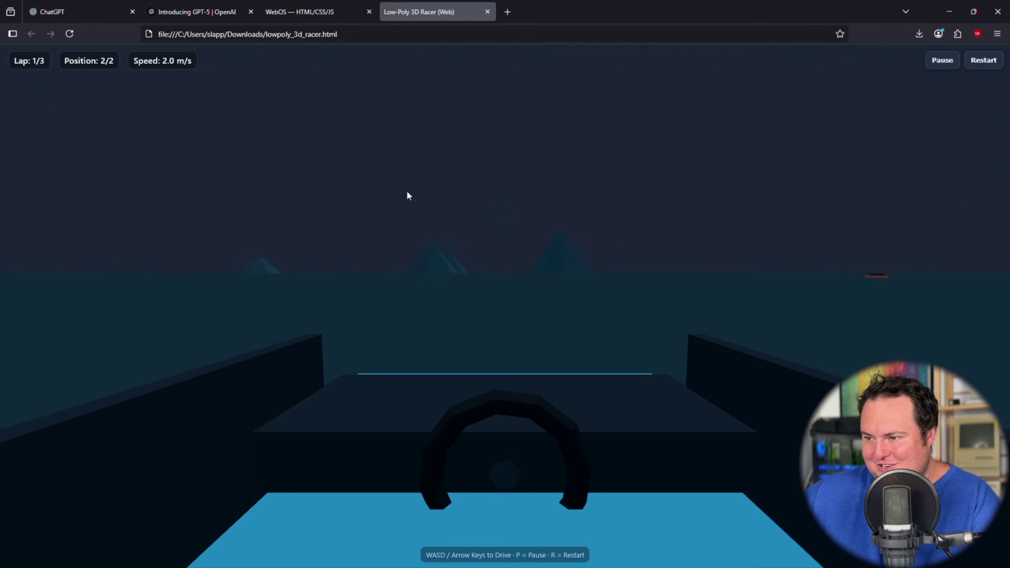
Reset the car to the start line and drive over the yellow start stripe, veering left
left_click(69, 34)
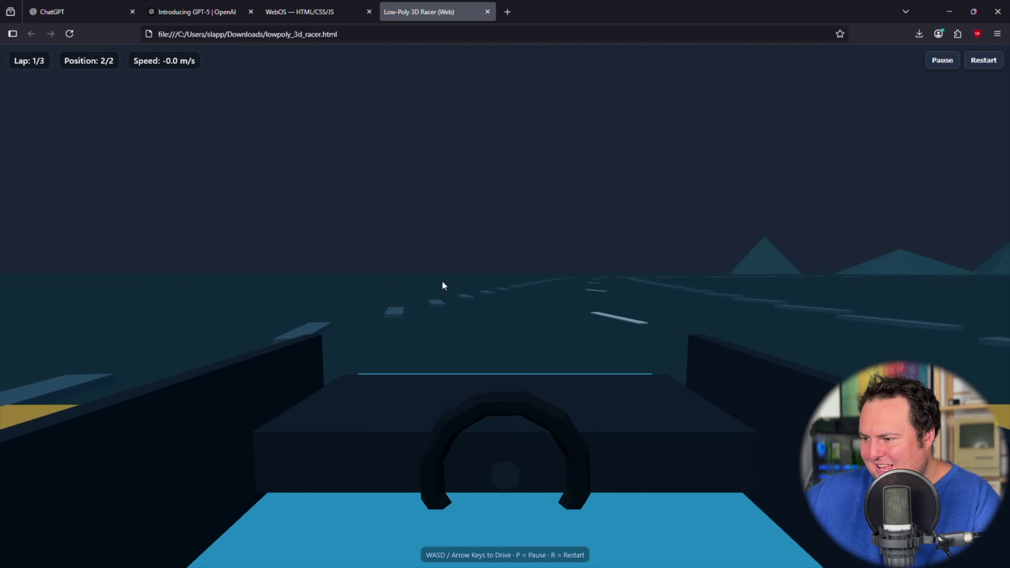
key("w")
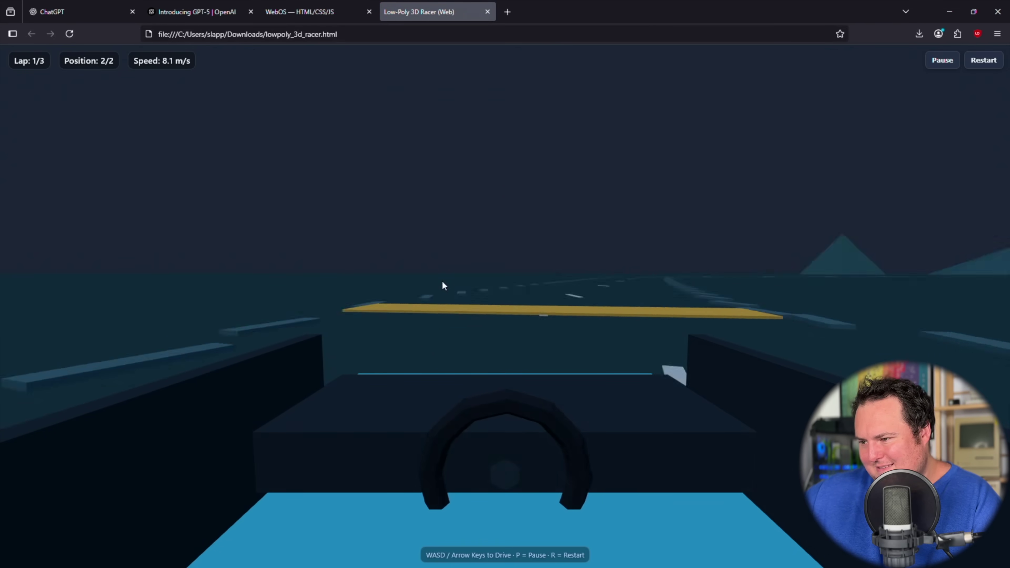
key("a")
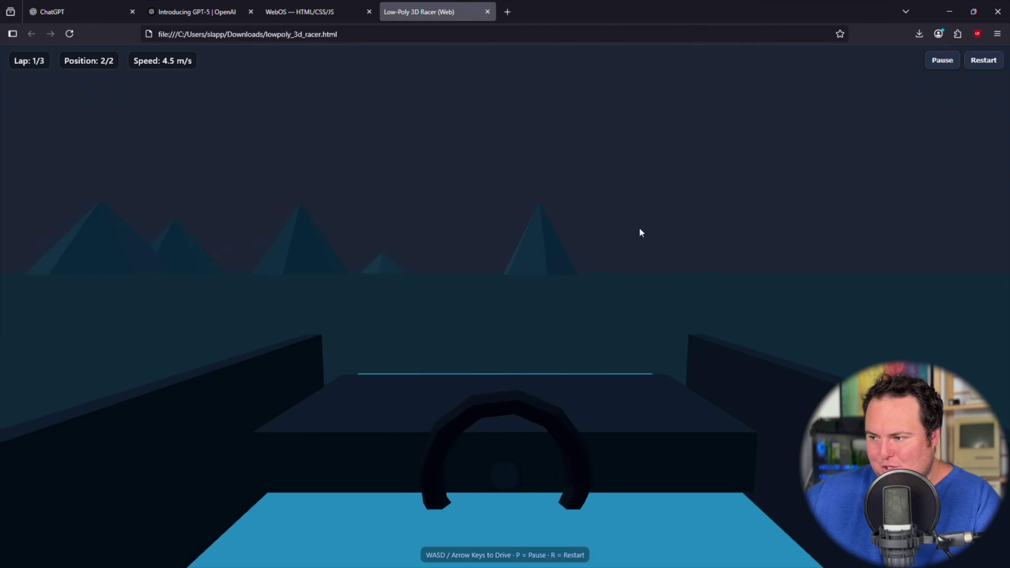
Move the WebOS Editor window up and to the right, glancing back at the racer tab
key("d")
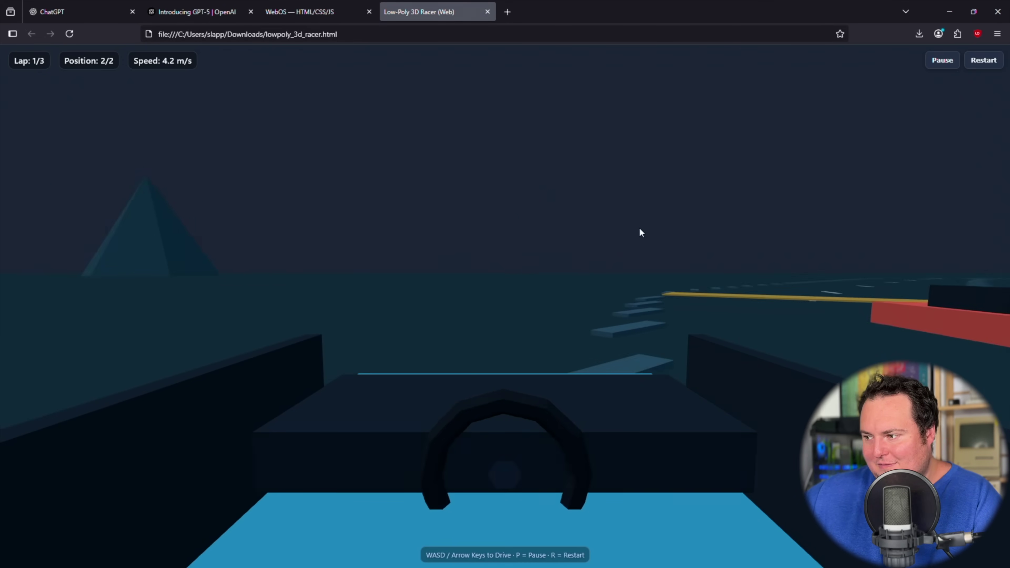
left_click(331, 13)
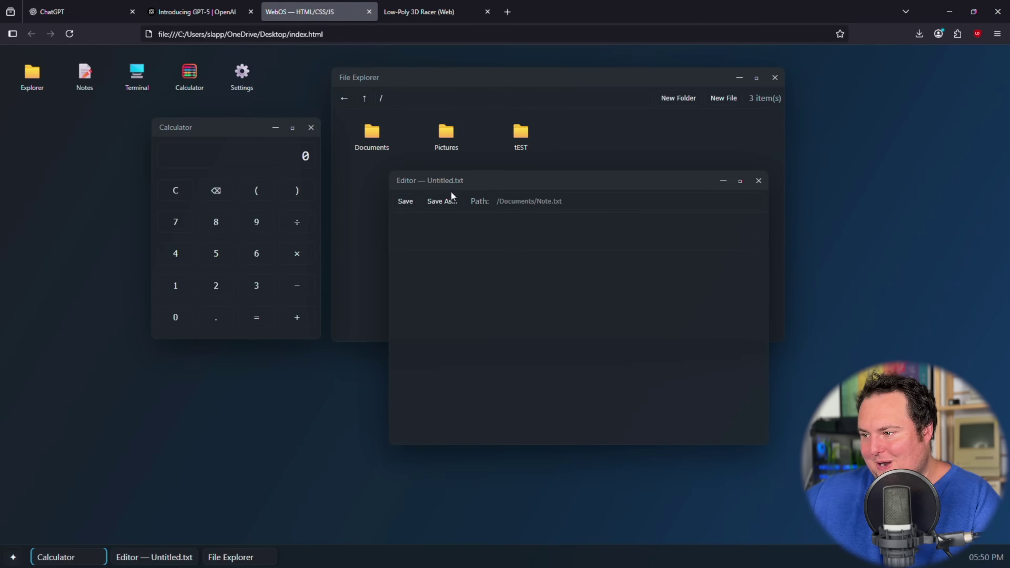
left_click_drag(479, 176, 598, 140)
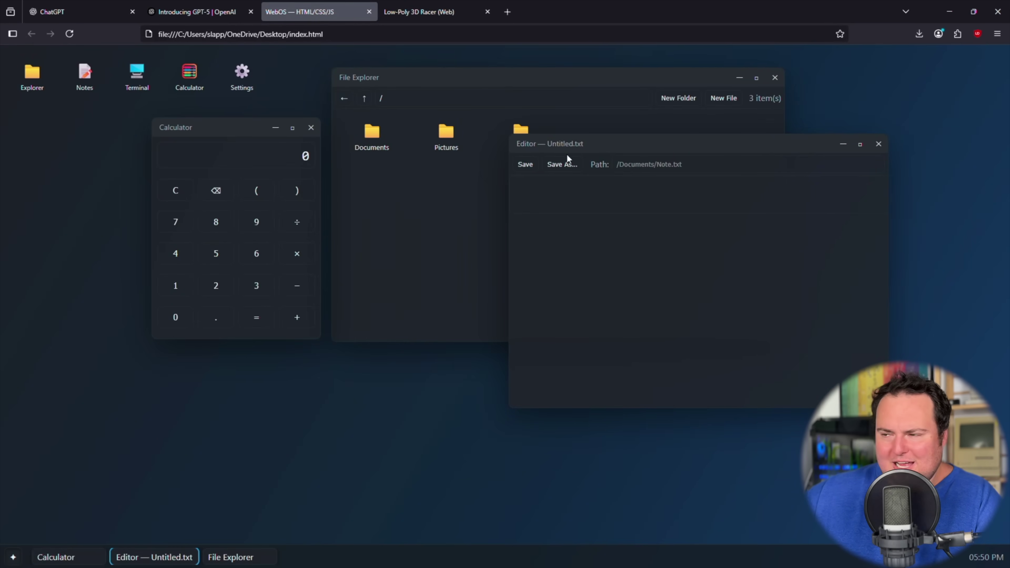
left_click(430, 15)
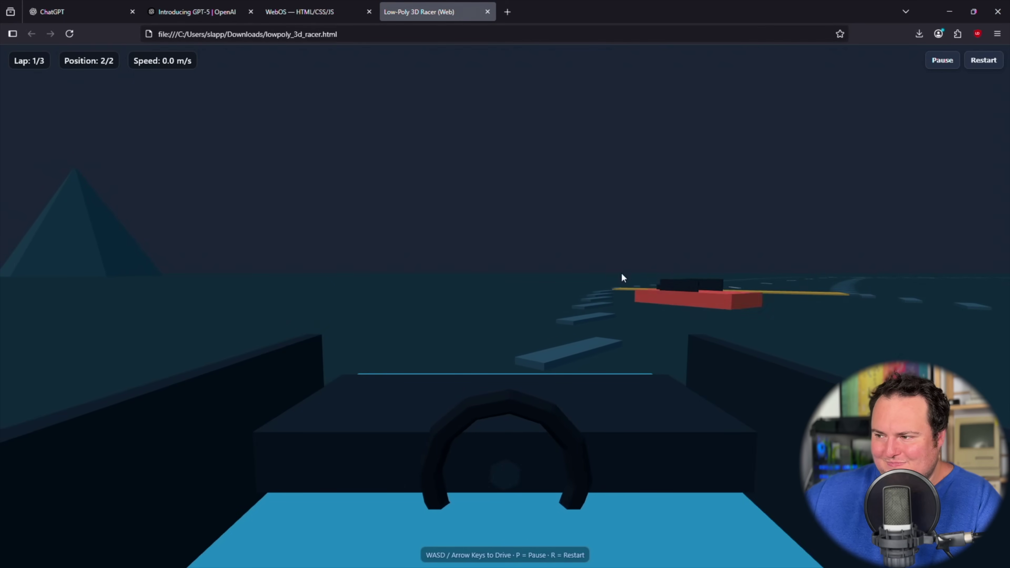
left_click(327, 14)
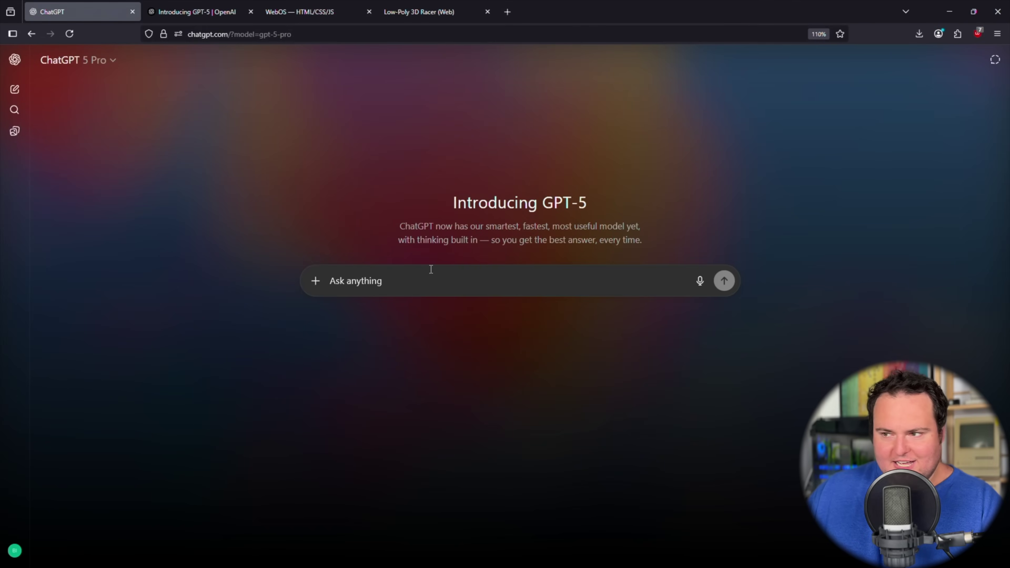
Send the 'Make a FPS using python' request to GPT-5 Pro and view its reasoning details
type("Make a FPS using python. Something that will really wow me.")
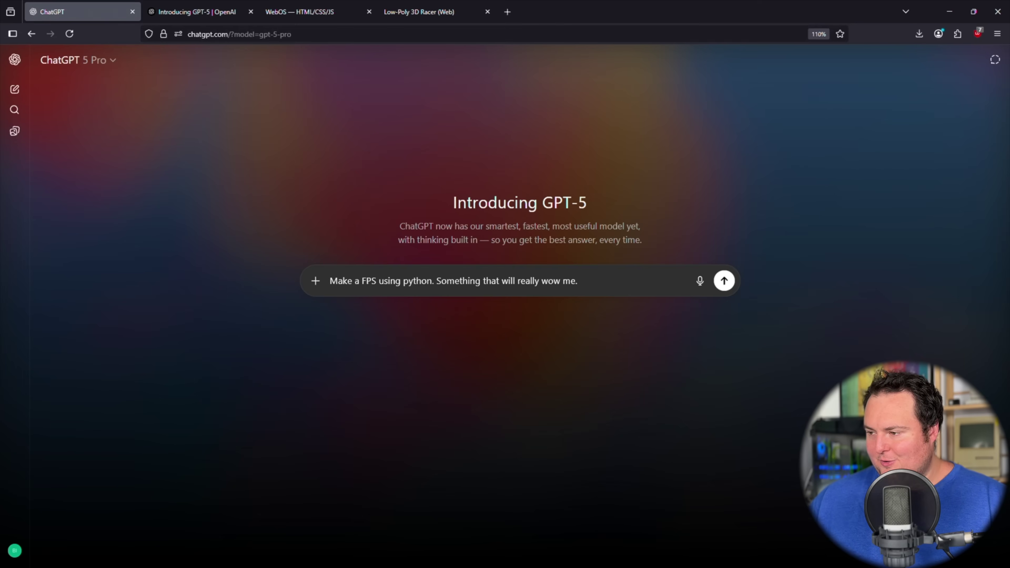
key("Return")
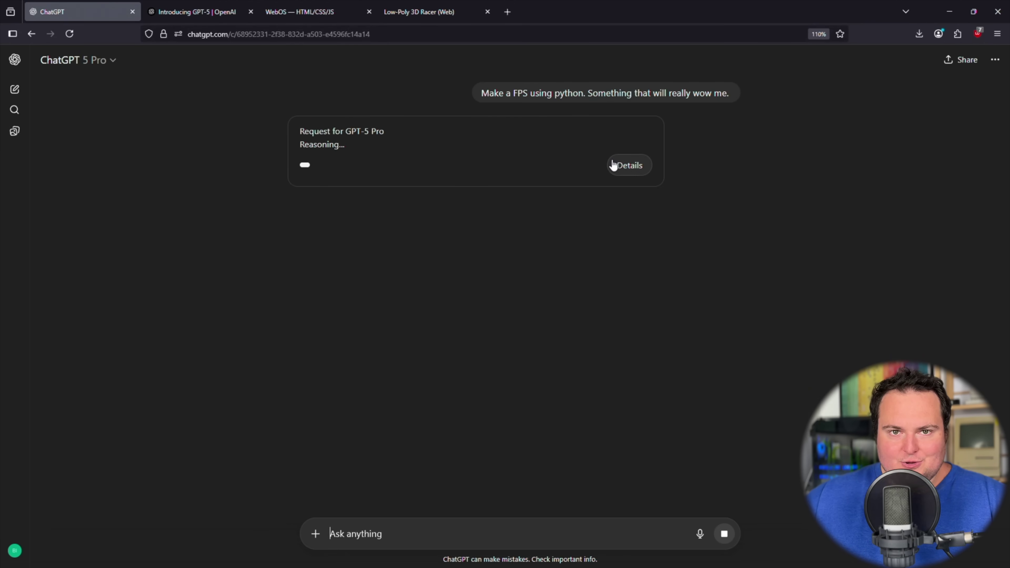
left_click(619, 165)
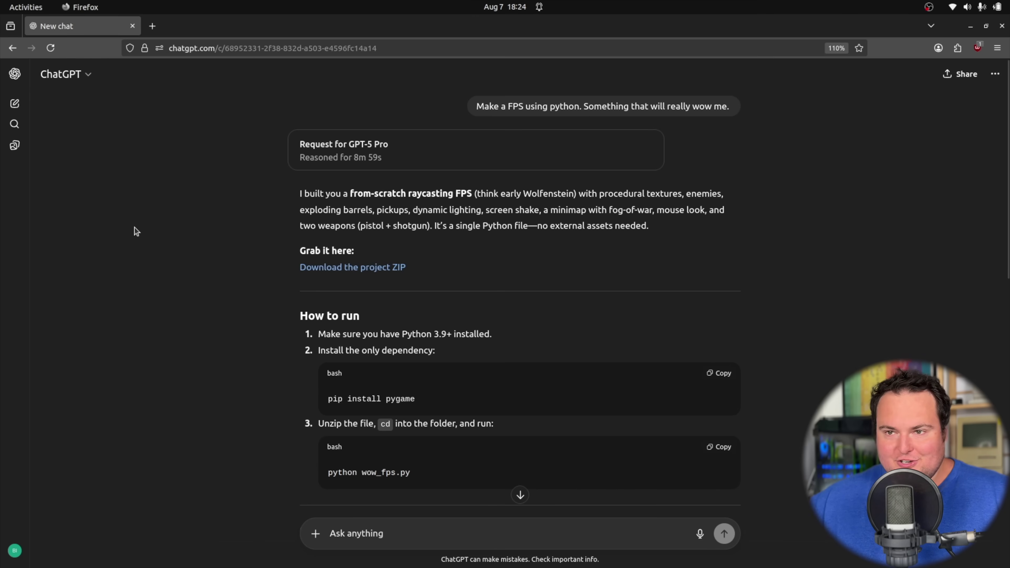
Check the model list without changing it, scroll to Controls, then minimize Firefox to reveal WOW-FPS
left_click(72, 81)
mouse_move(128, 257)
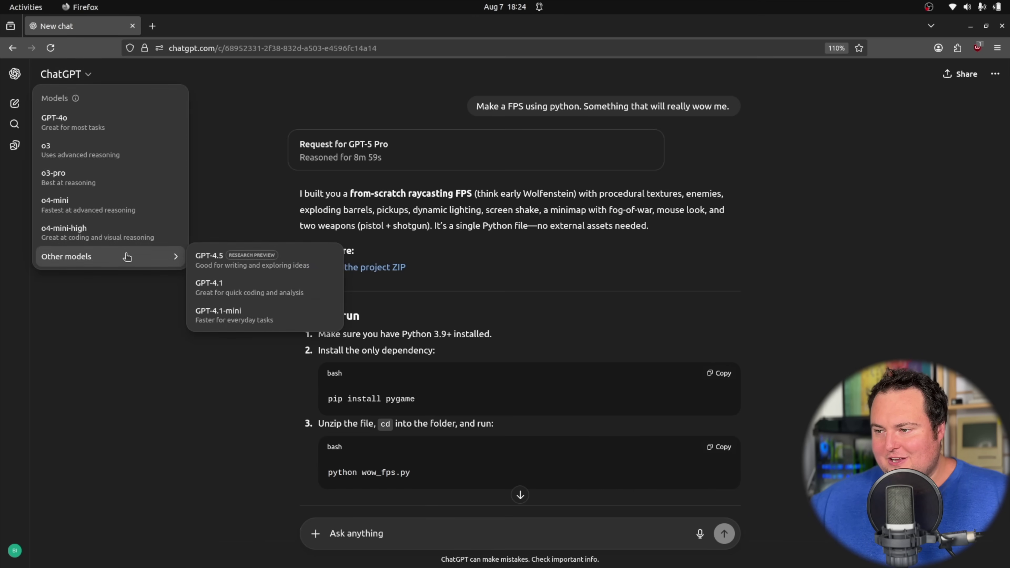
left_click(232, 102)
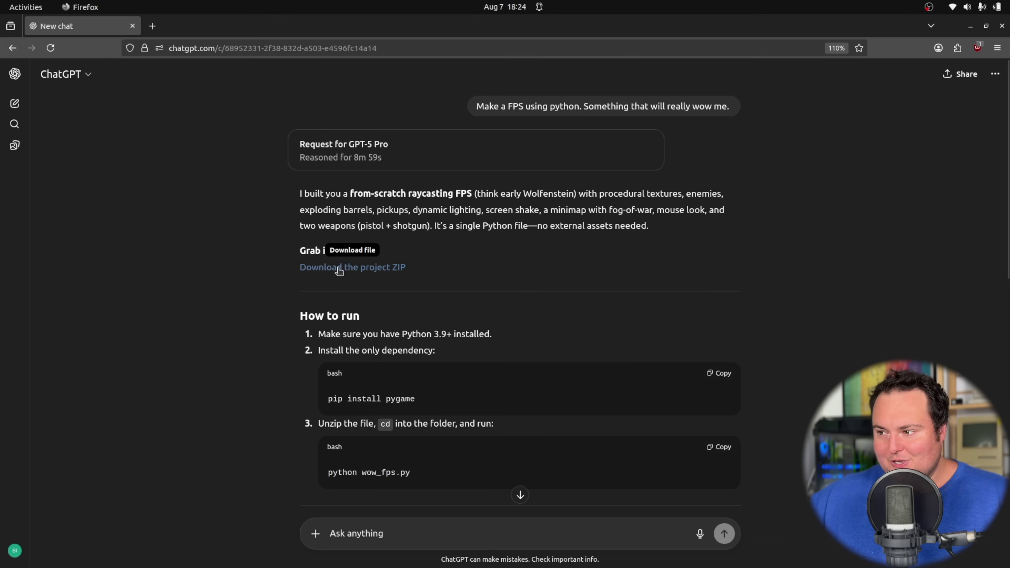
scroll(235, 216, "down", 8)
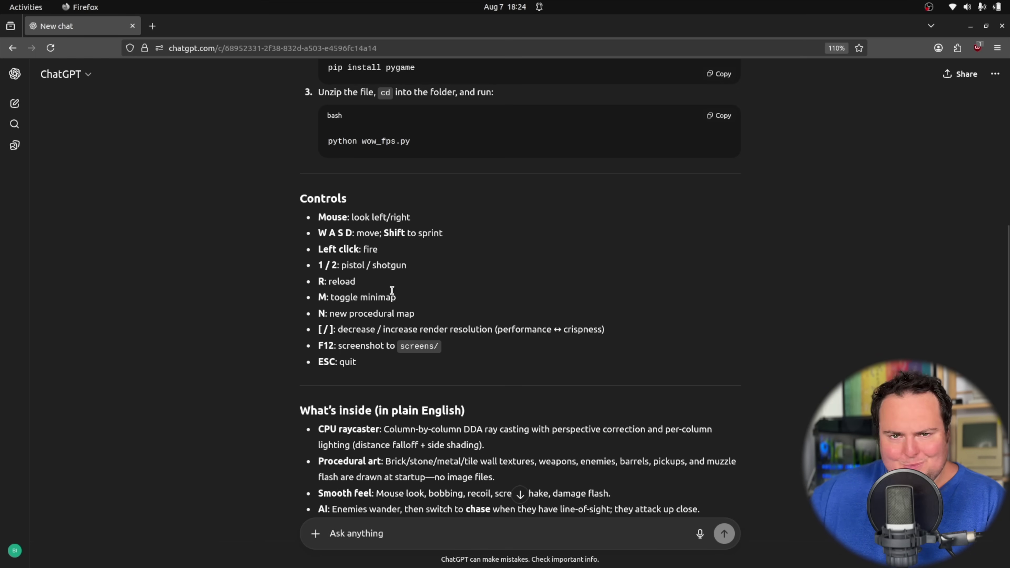
left_click(971, 26)
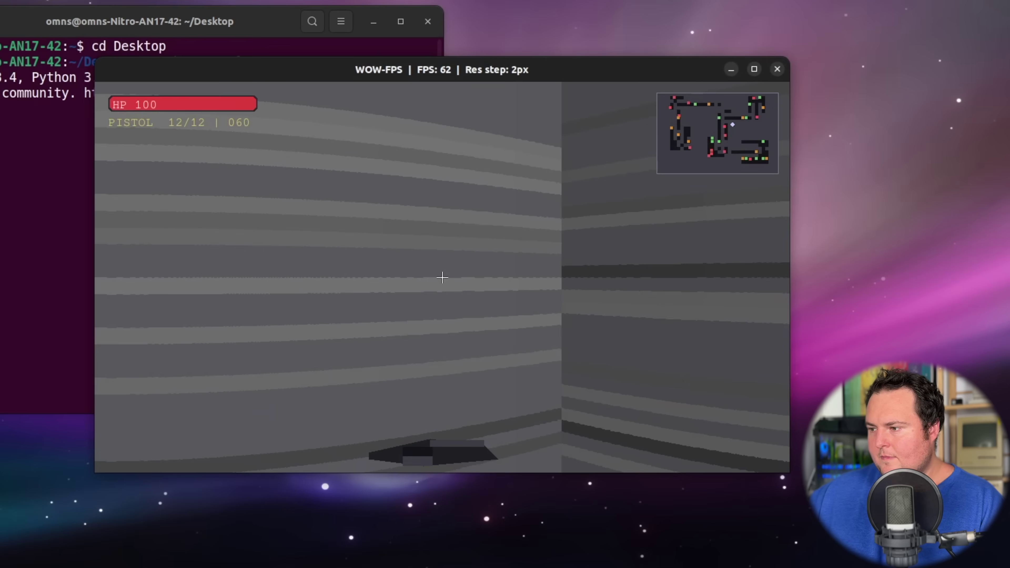
Look around and turn through the red-walled corridors toward the green wall
key("Left")
key("Right")
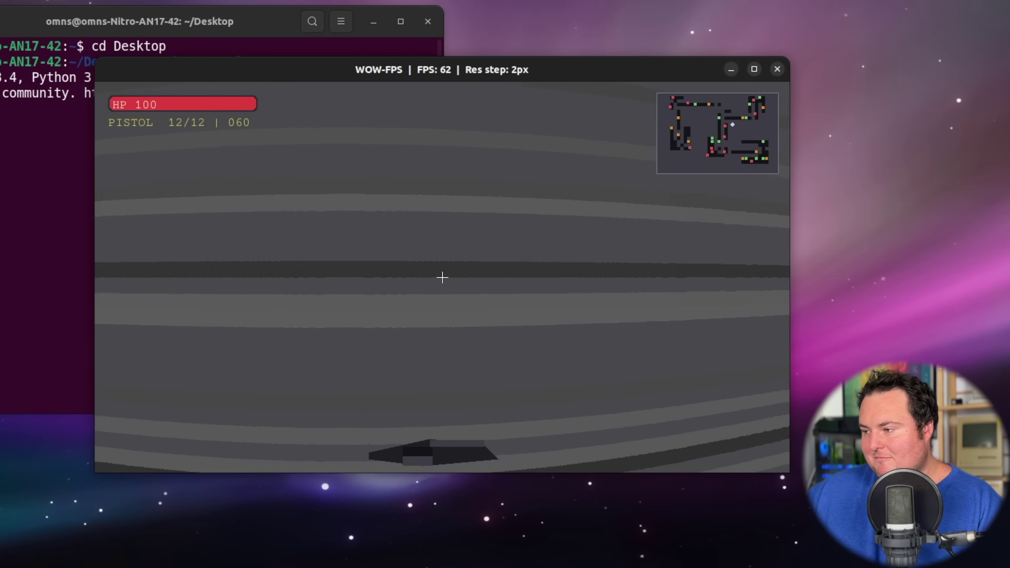
key("Right")
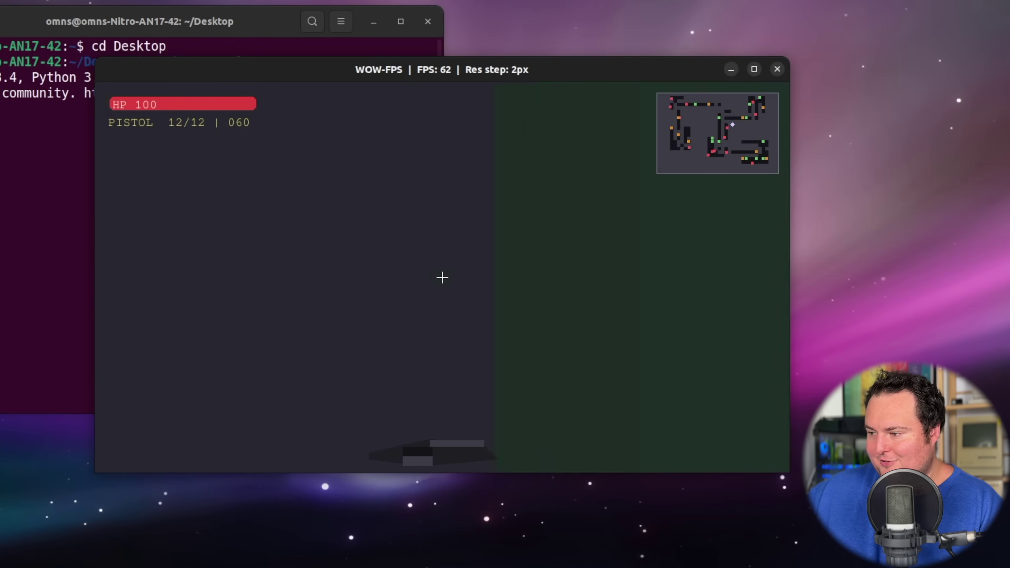
key("Right")
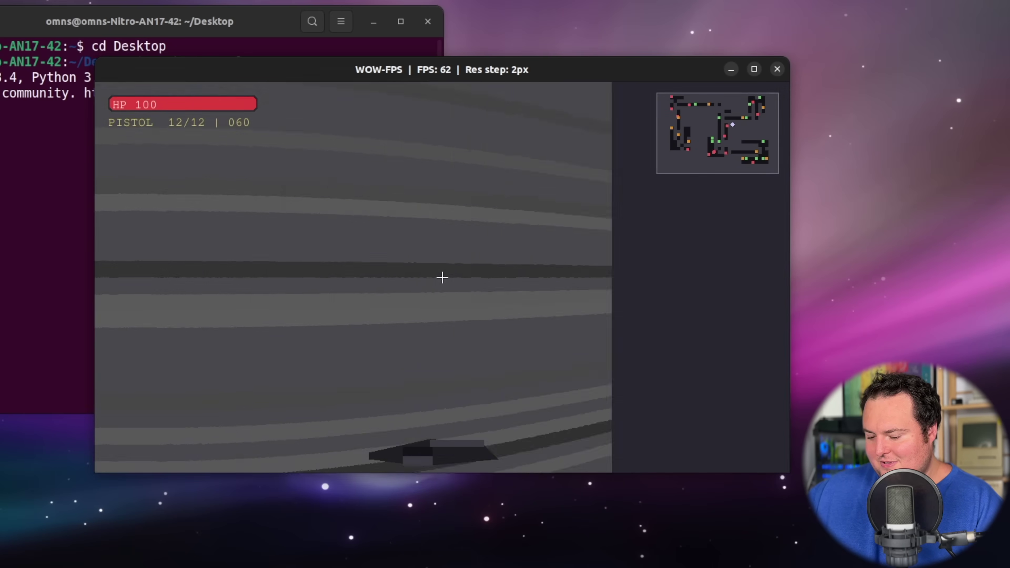
key("Left")
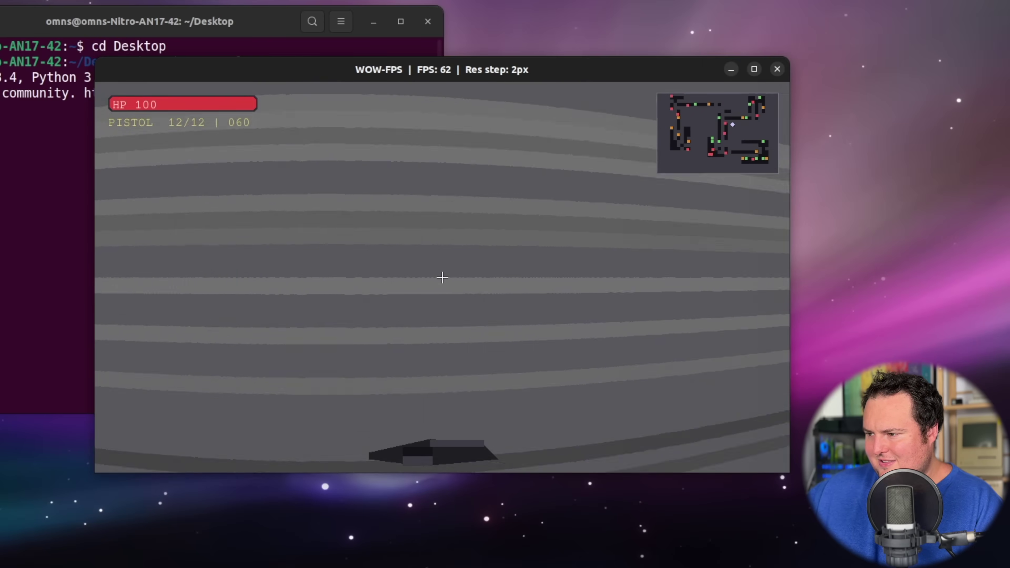
key("Left")
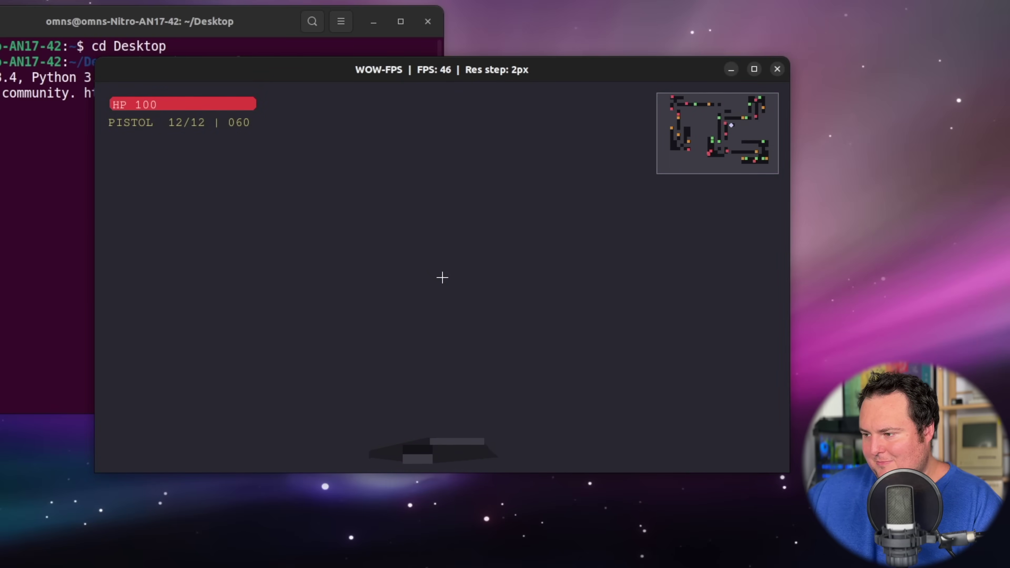
key("w")
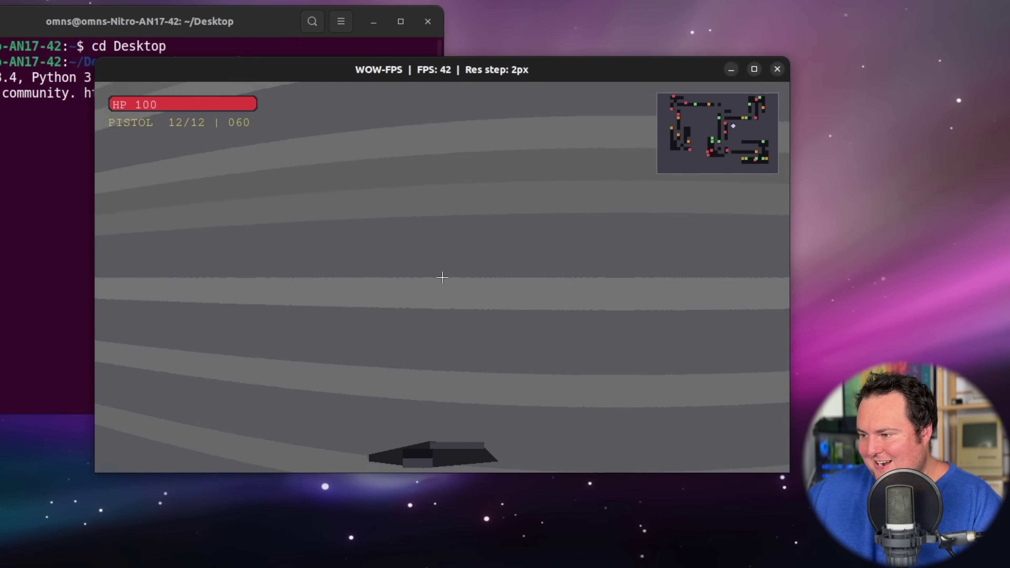
key("Left")
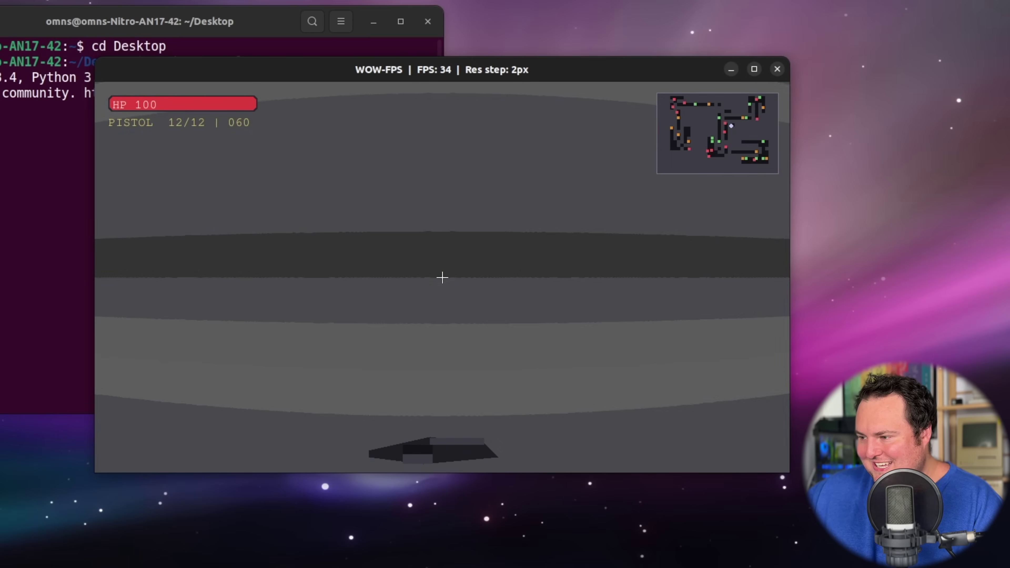
key("Left")
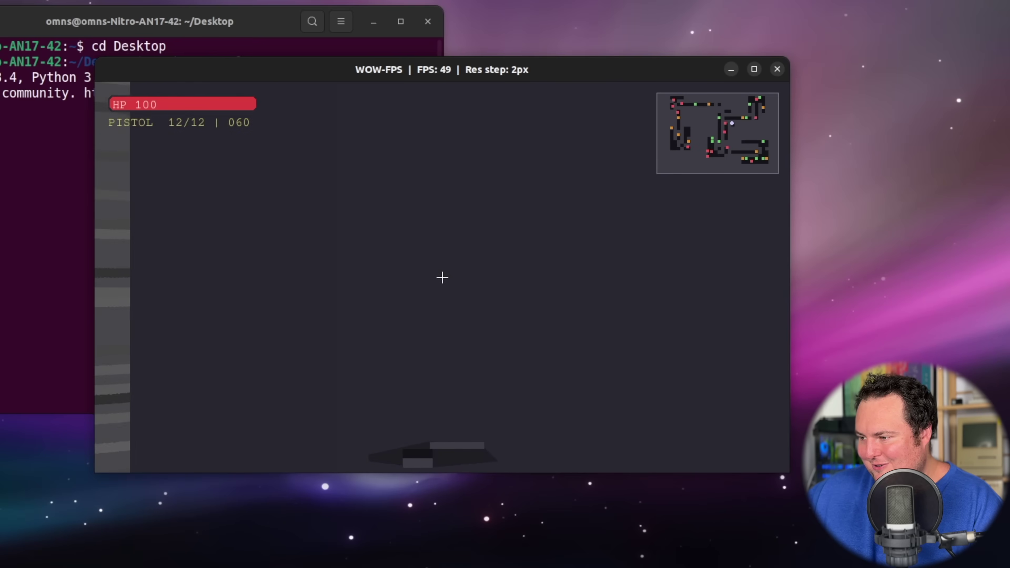
key("Left")
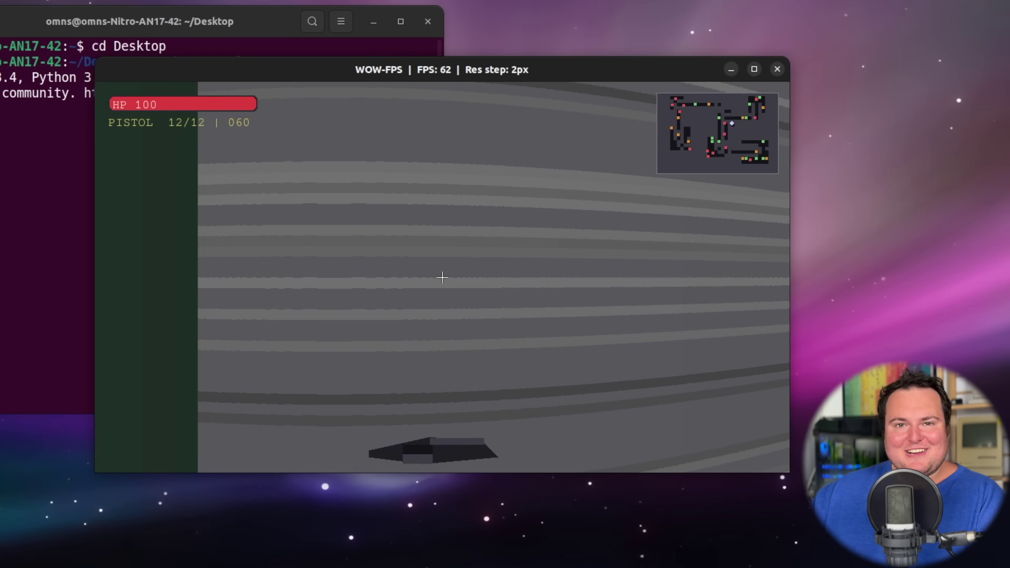
Fire the pistol repeatedly until the magazine is empty at 00/12
left_click(442, 278)
left_click(443, 278)
left_click(442, 278)
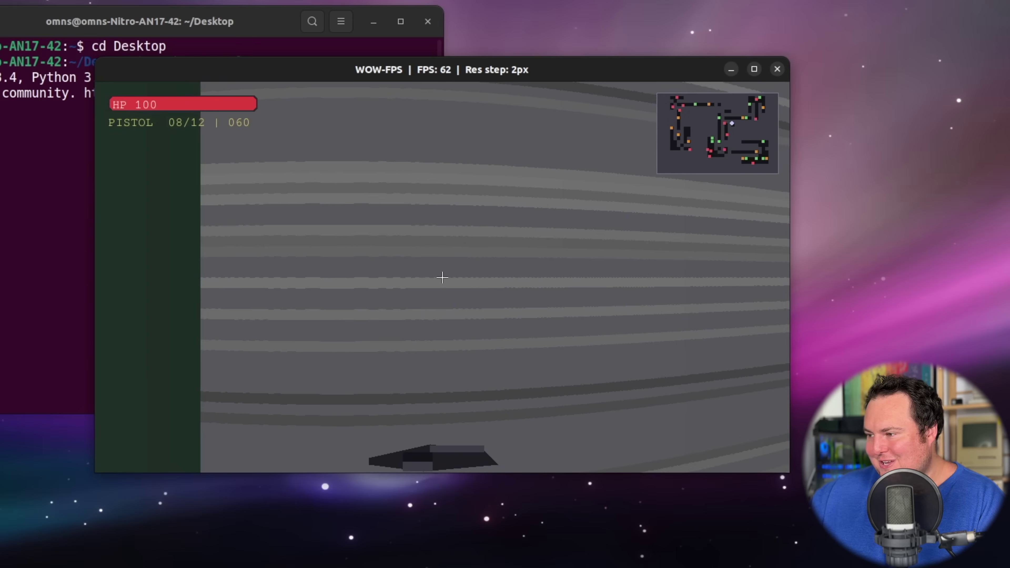
key("Left")
key("space")
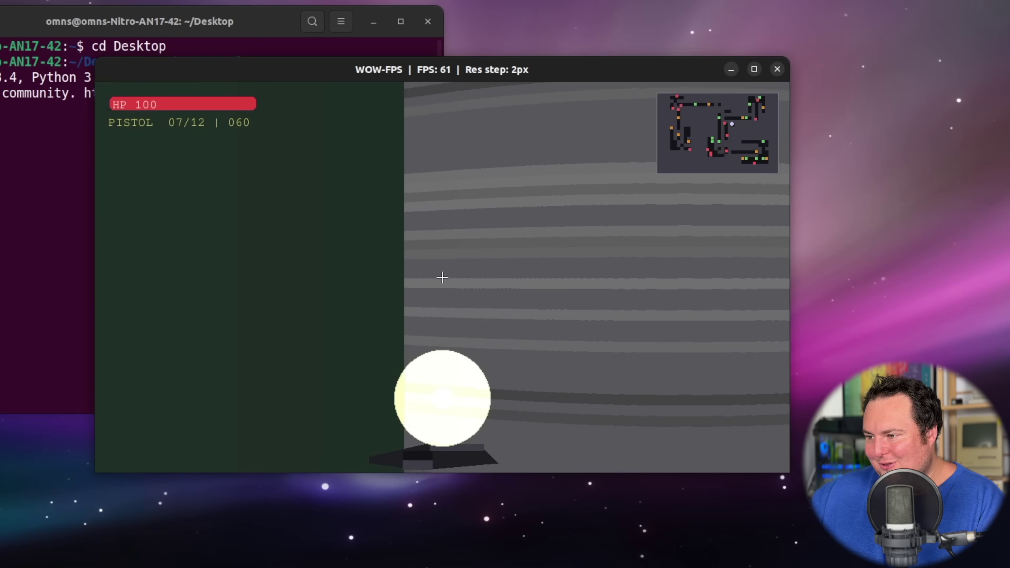
key("space")
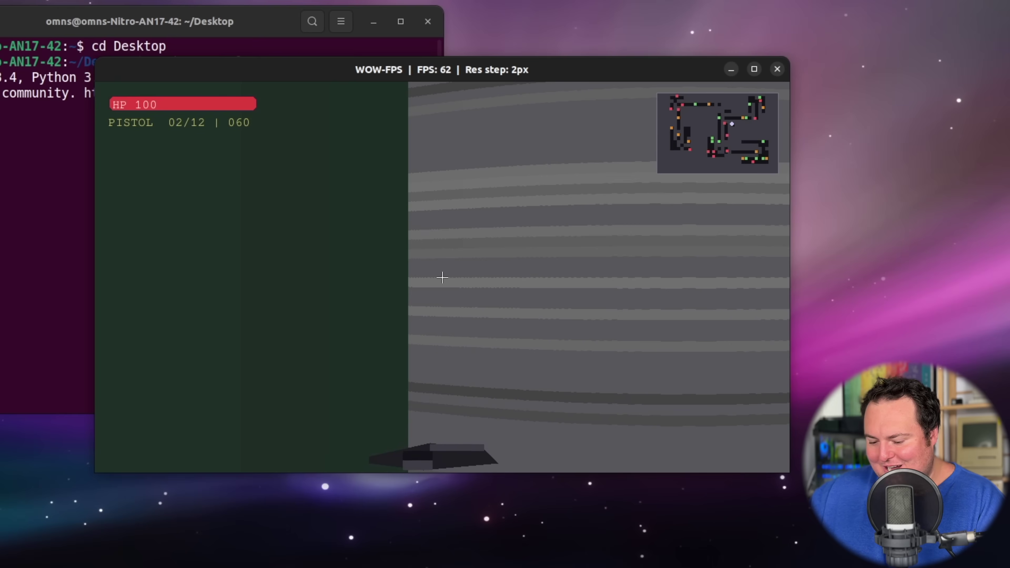
key("Right")
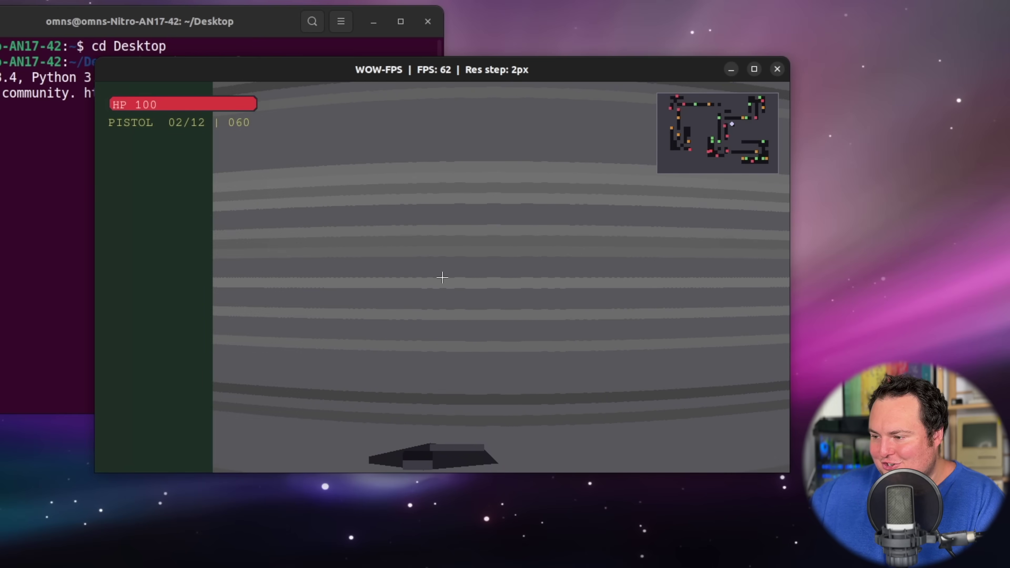
key("Left")
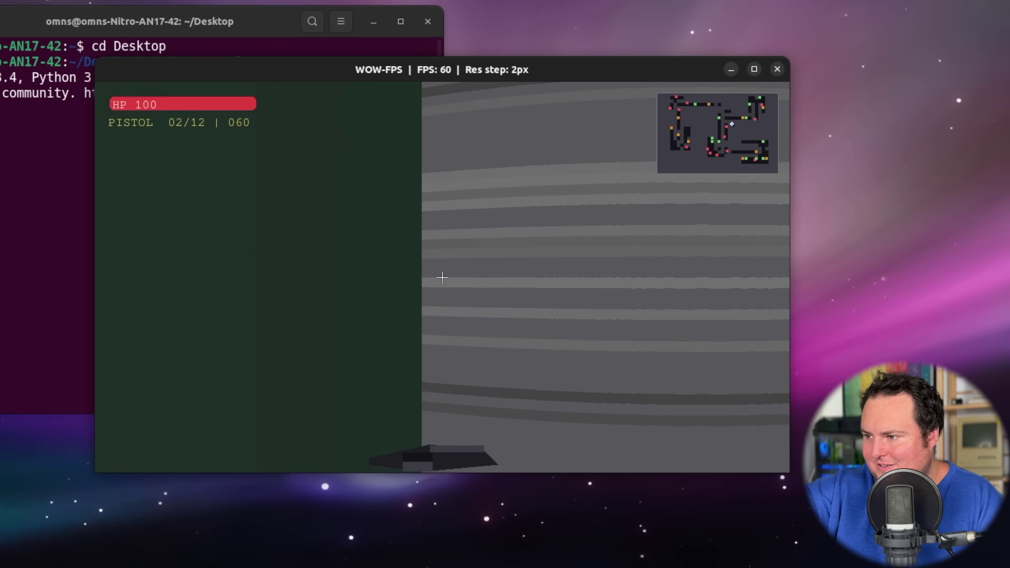
key("space")
key("space")
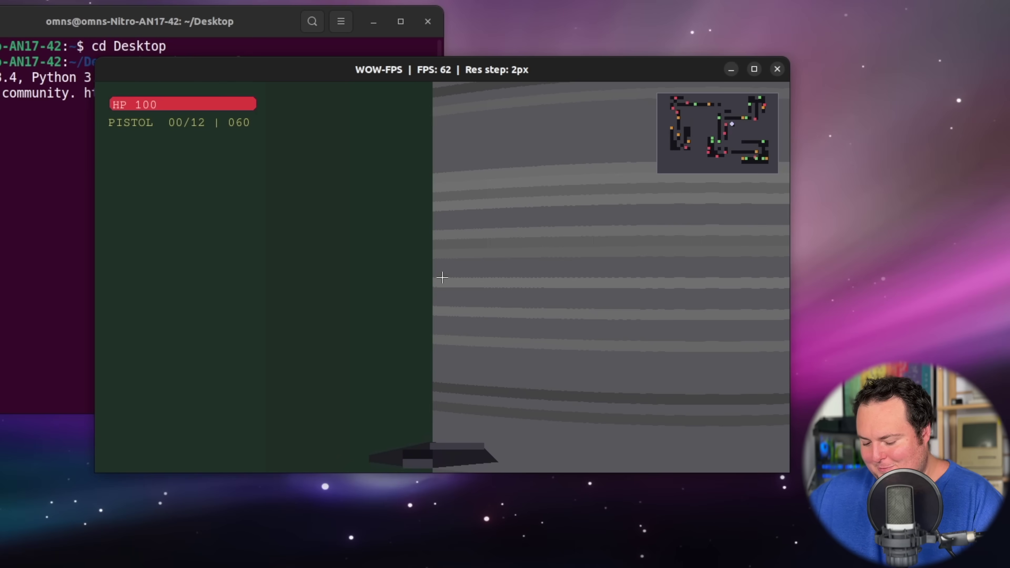
Step near the grey wall, generate a new map with N, and turn along the red walls
key("w")
key("s")
key("n")
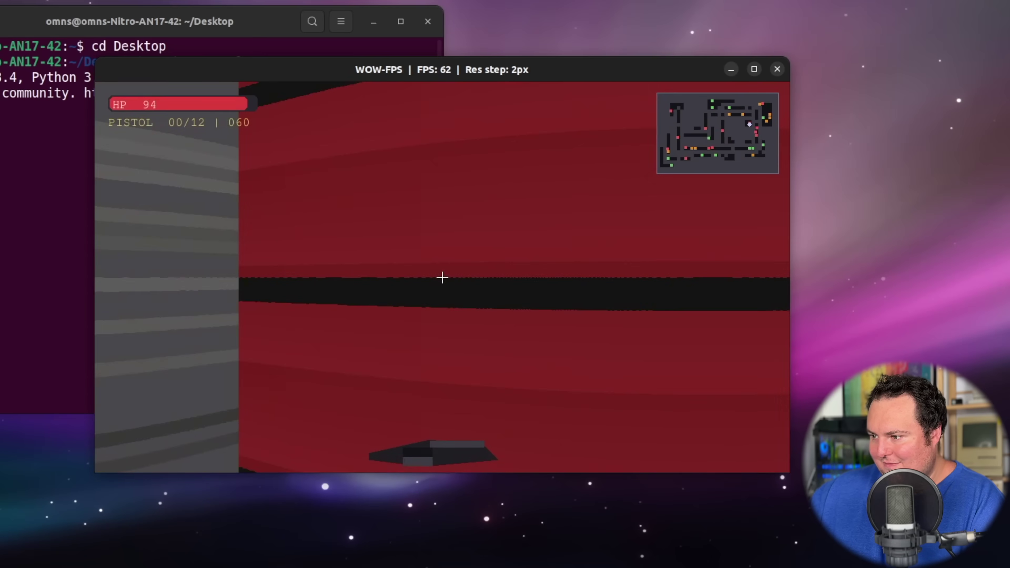
key("Right")
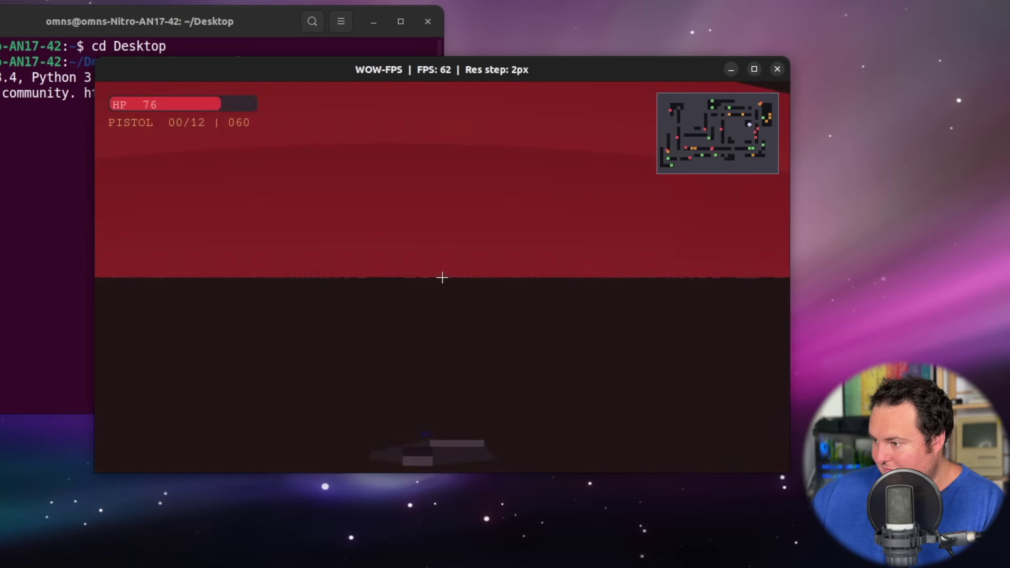
key("Right")
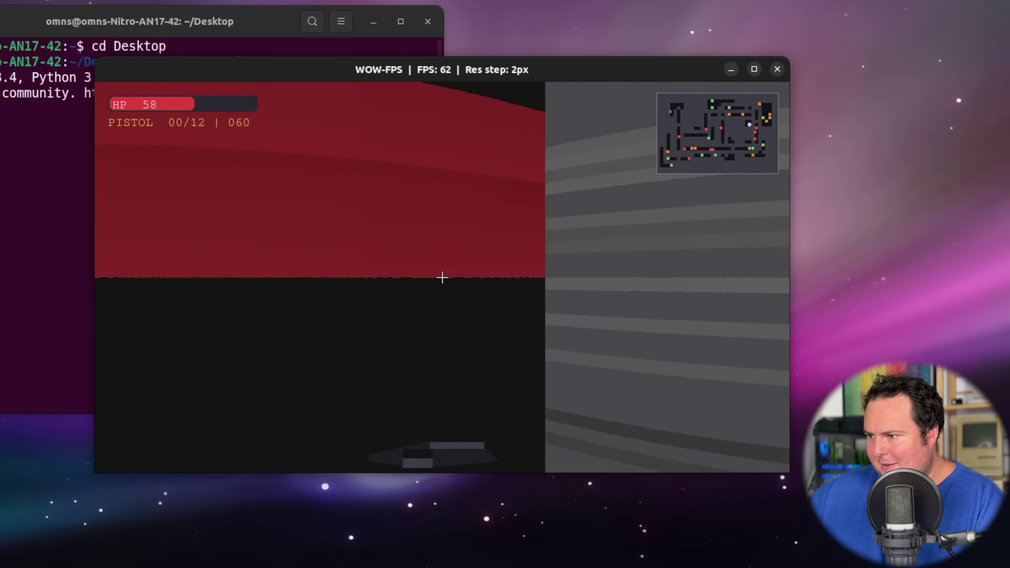
key("Right")
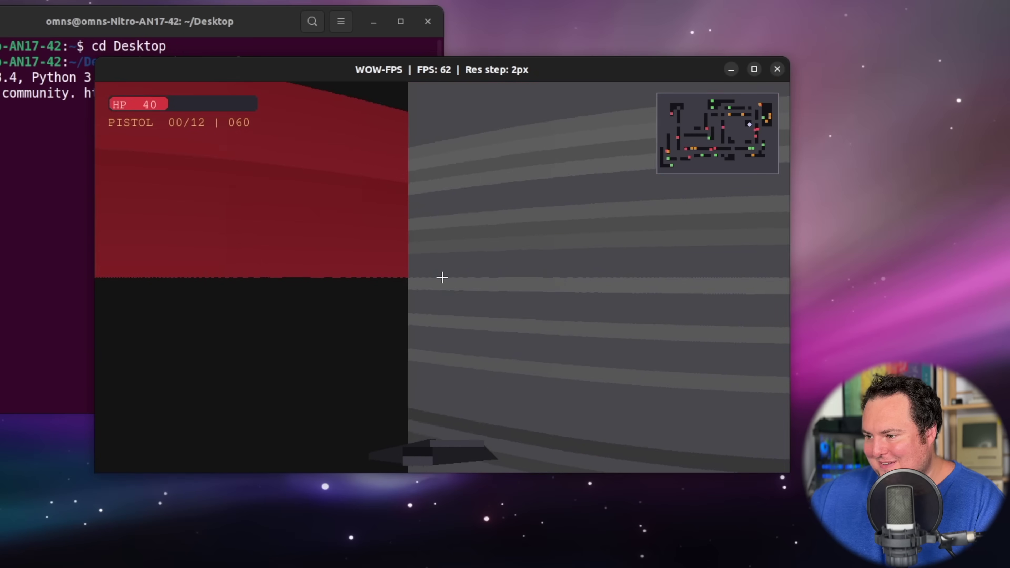
key("r")
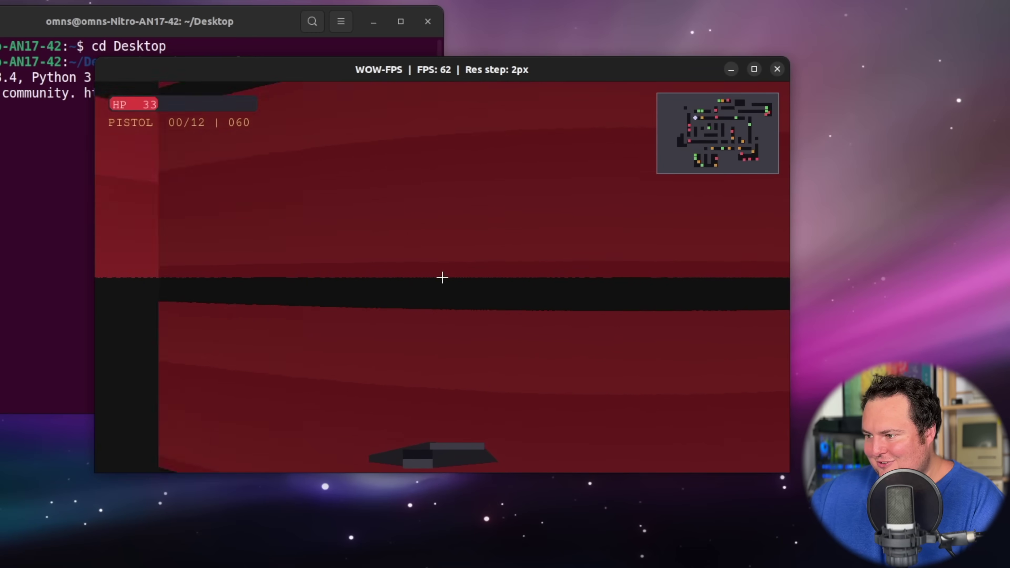
key("Right")
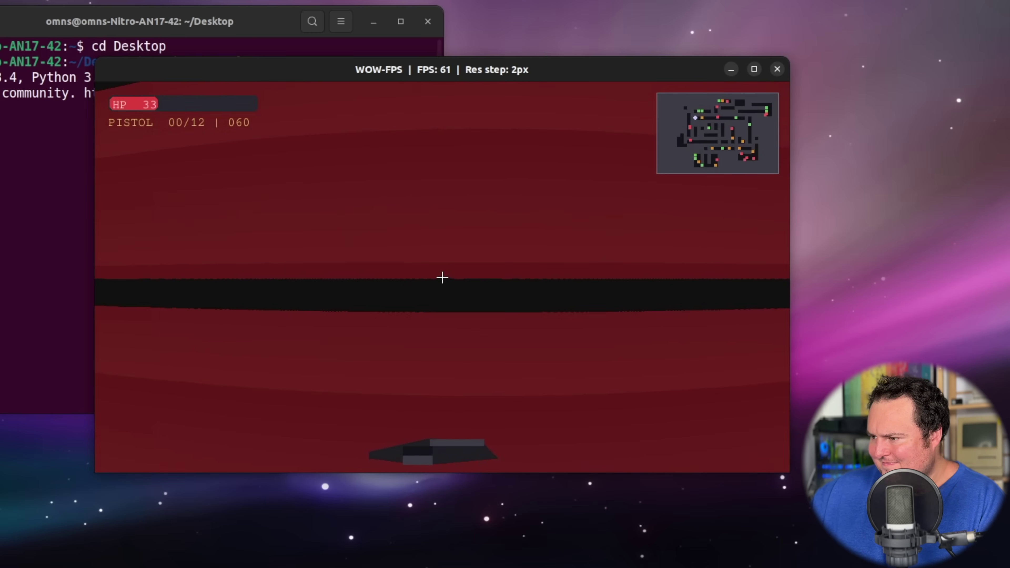
Turn back and forth and walk toward the striped wall and grey corridor
key("Right")
key("Right")
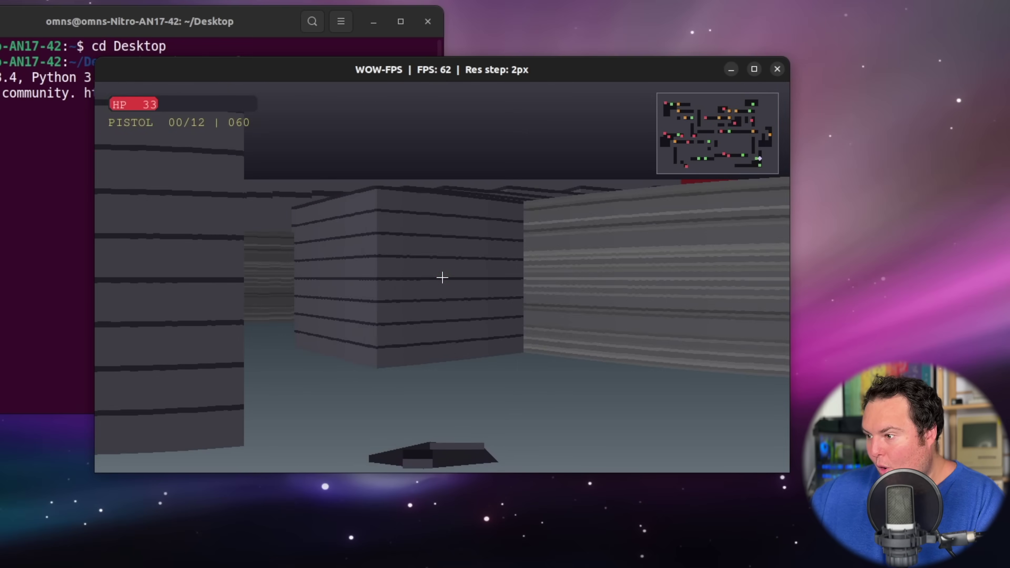
key("Left")
key("Right")
key("Left")
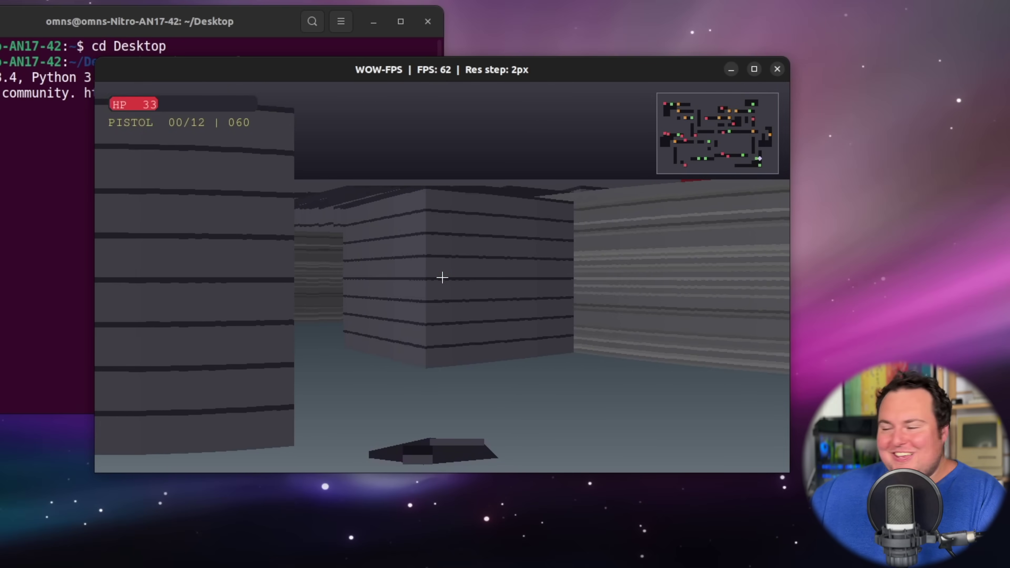
key("w")
key("Left")
key("w")
key("Right")
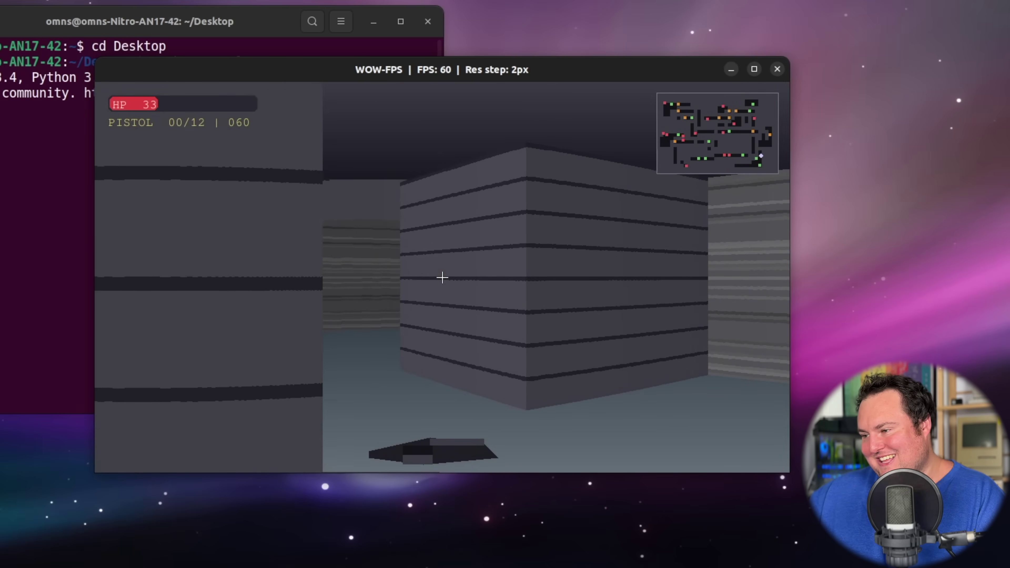
key("Left")
key("Right")
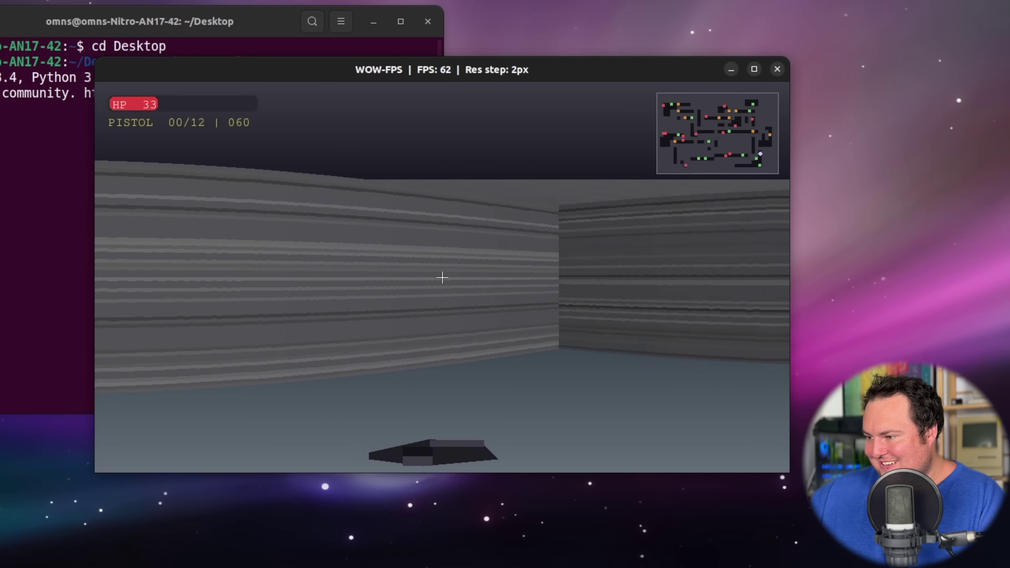
key("Right")
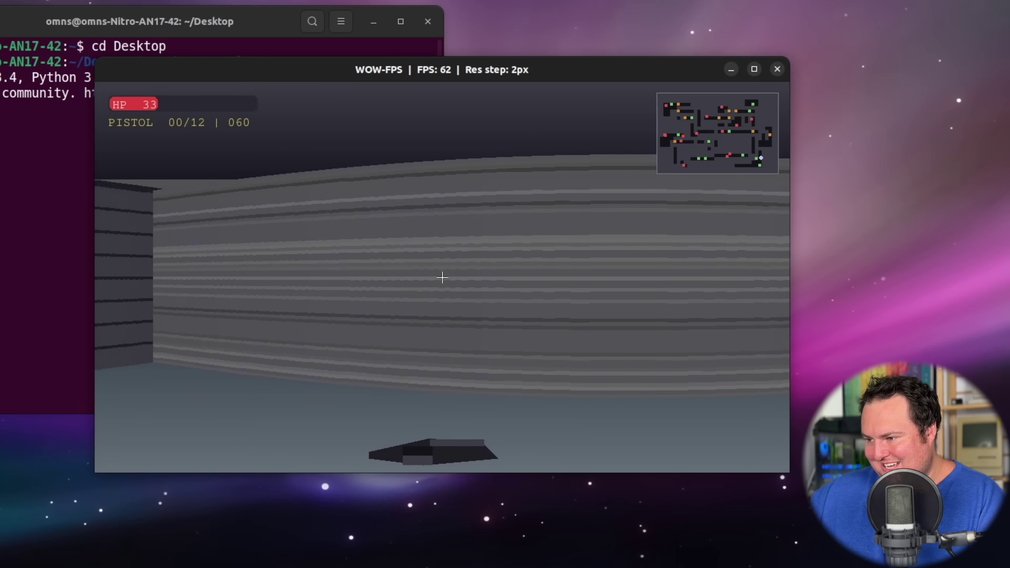
Walk to the dark-green wall and back away, picking up ammo to 072 reserve
key("Left")
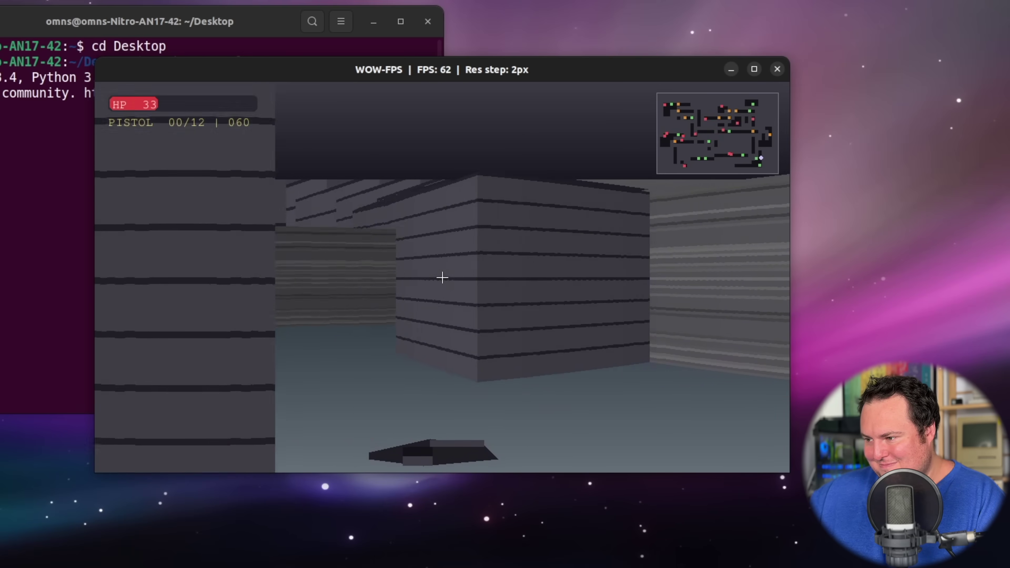
key("Up")
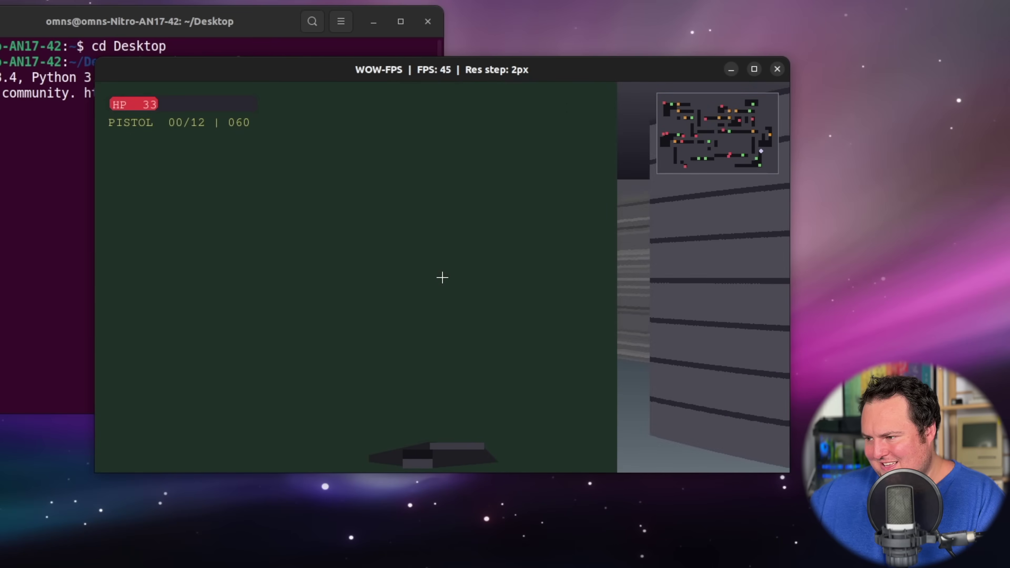
key("w")
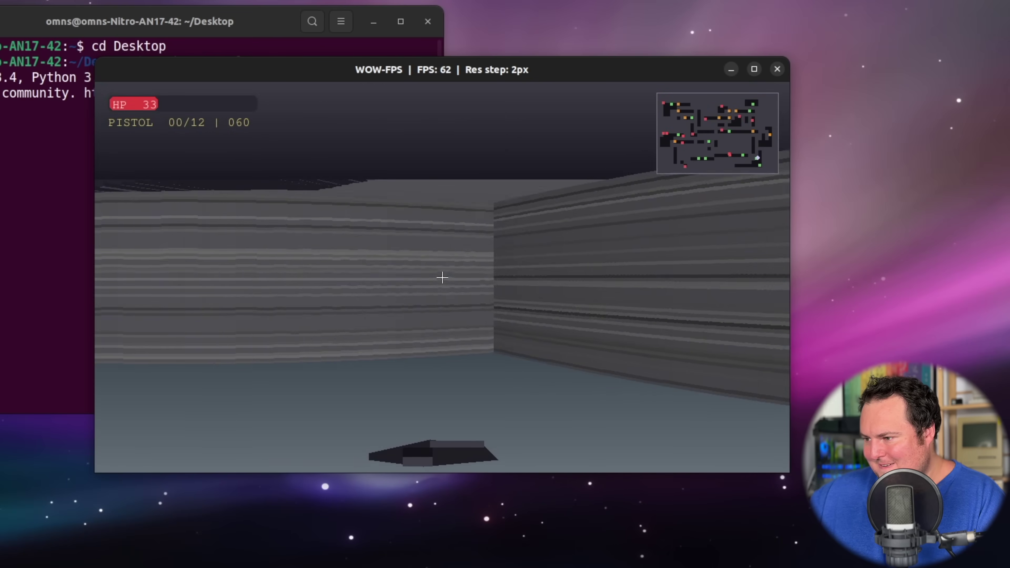
key("s")
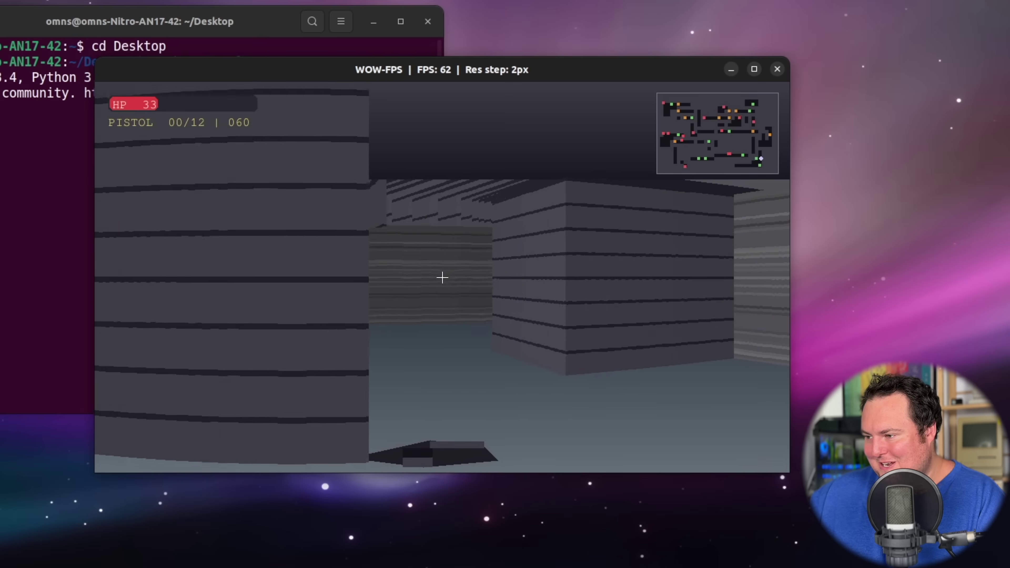
key("a")
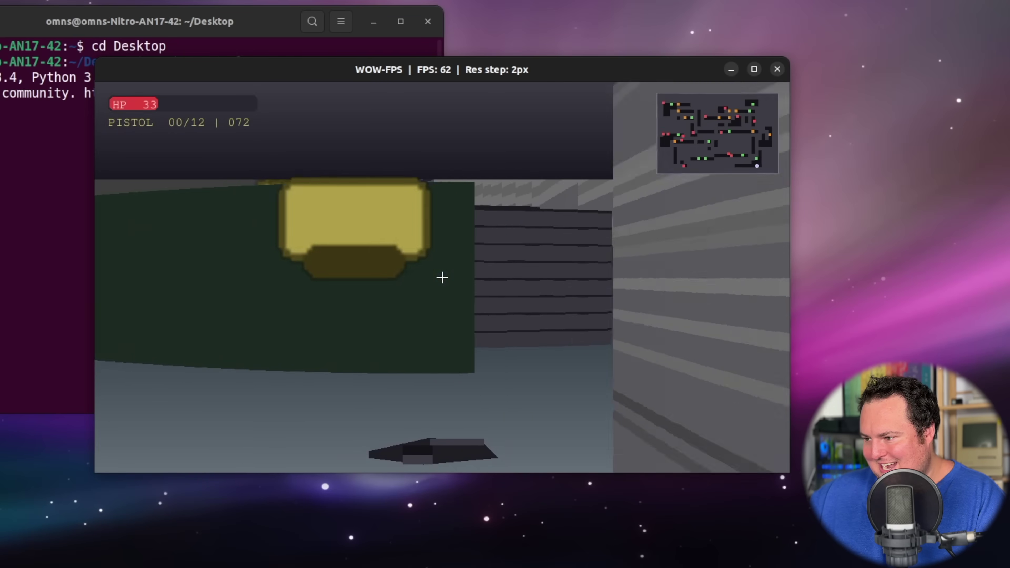
key("Right")
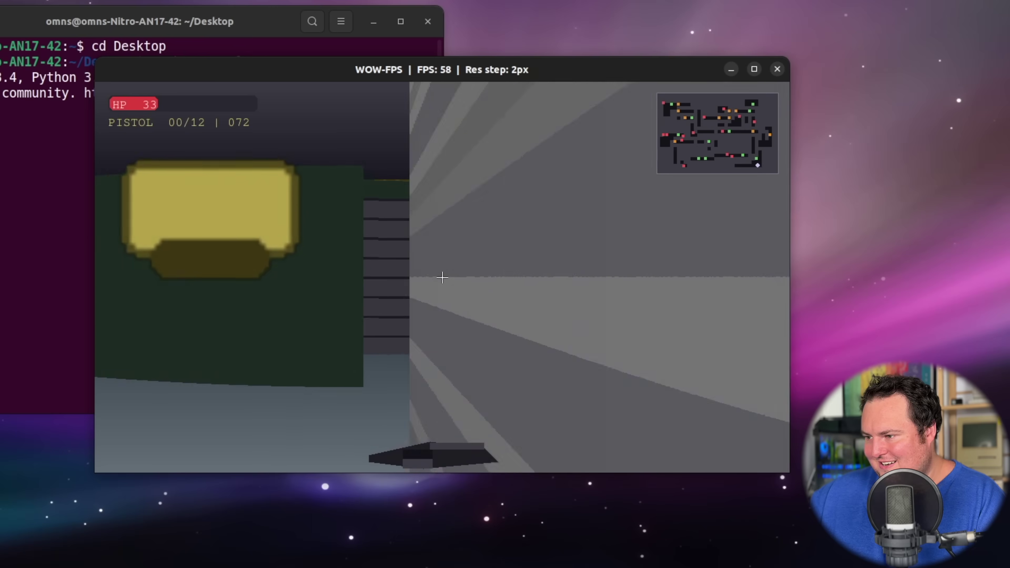
Back away from the yellow enemy, walk up to the grey wall, and turn to face the enemy
key("a")
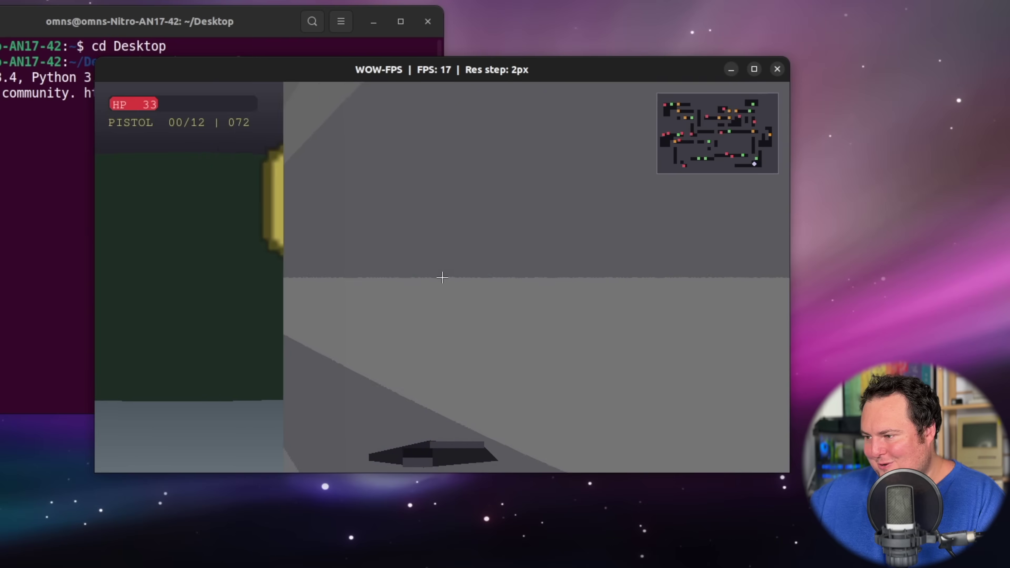
key("s")
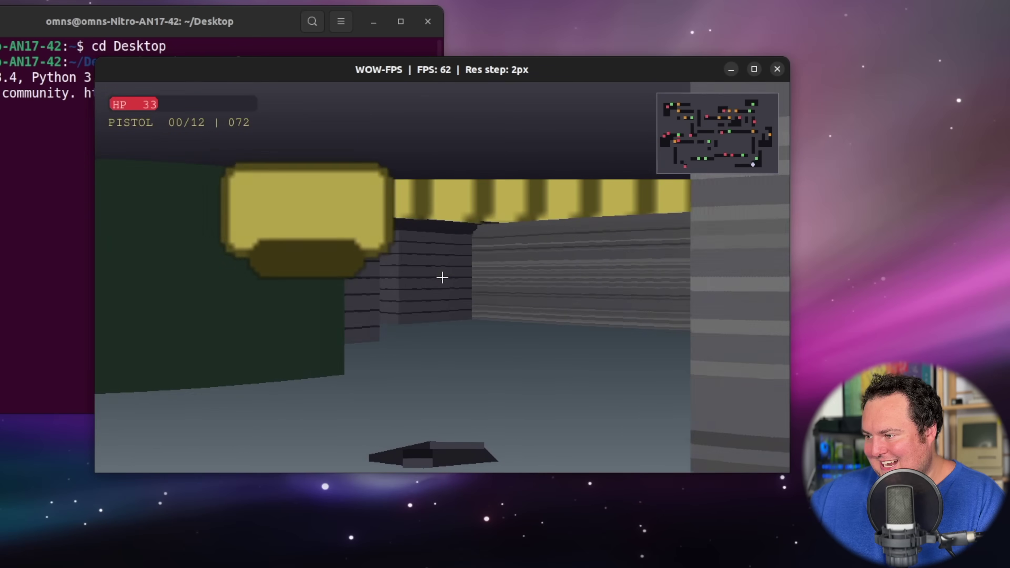
key("r")
key("r")
key("w")
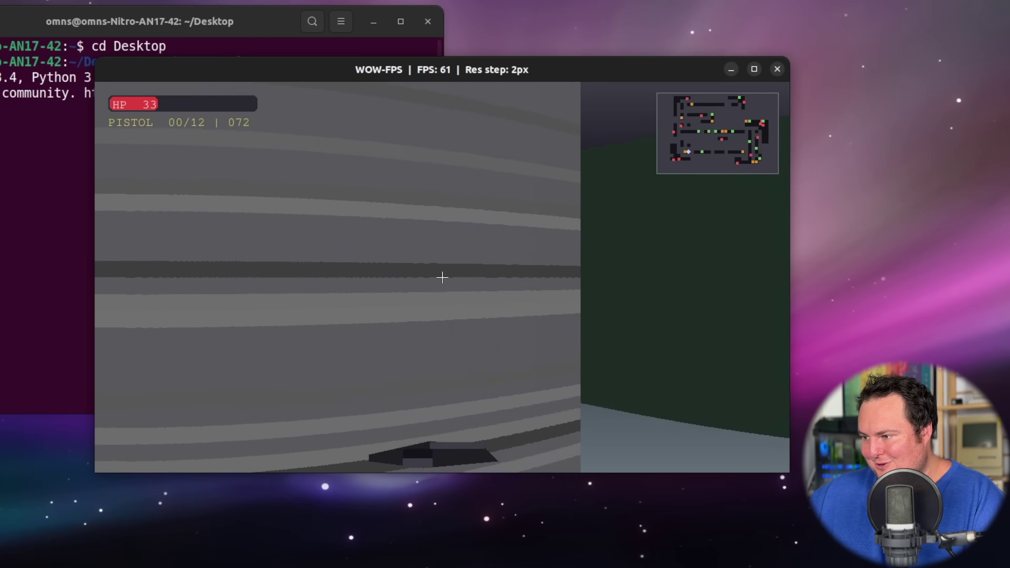
key("s")
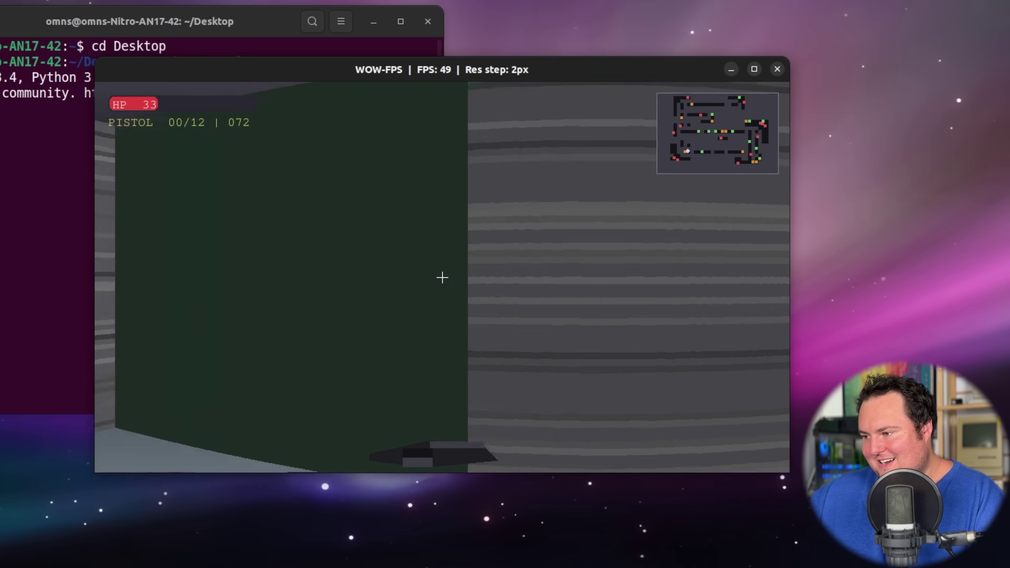
key("r")
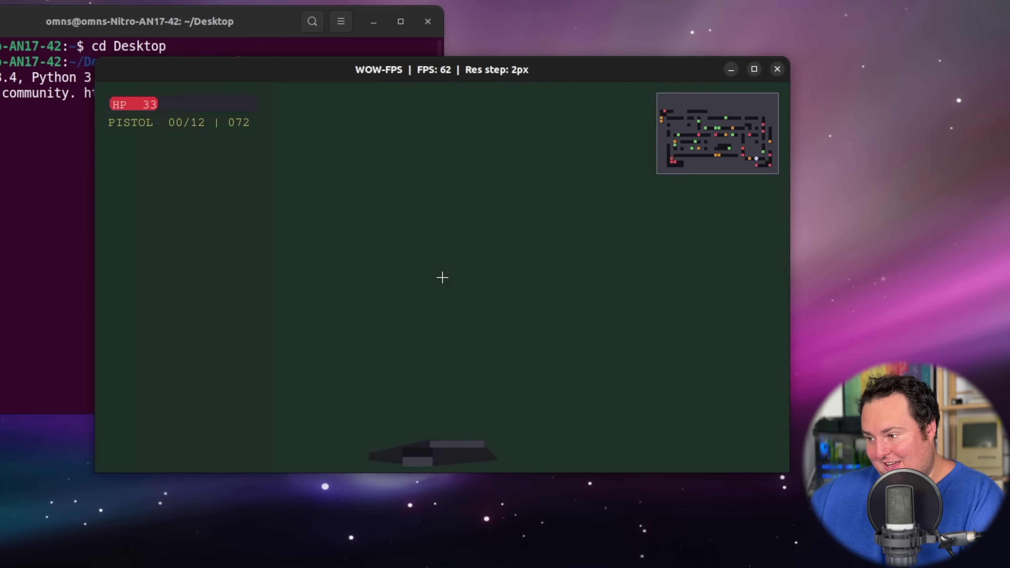
key("Right")
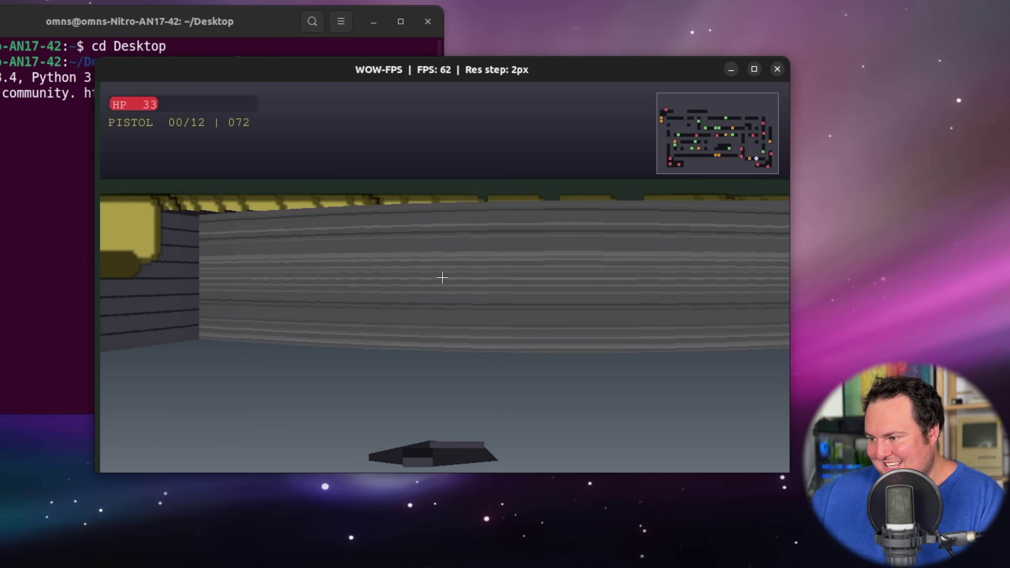
key("Up")
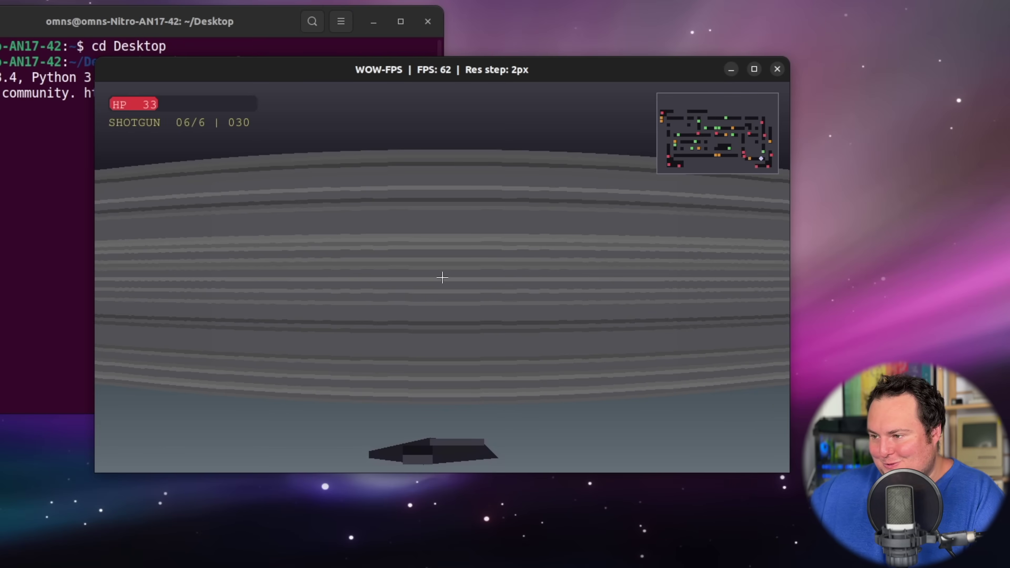
key("Left")
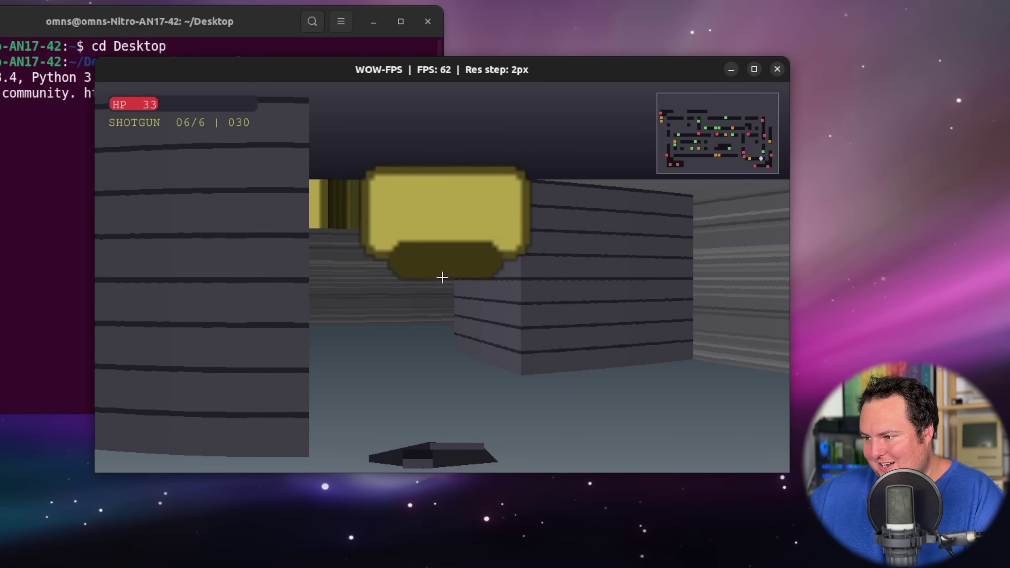
Fire three shotgun shots at the yellow enemy and keep moving until dying at 0 HP
left_click(442, 277)
left_click(442, 277)
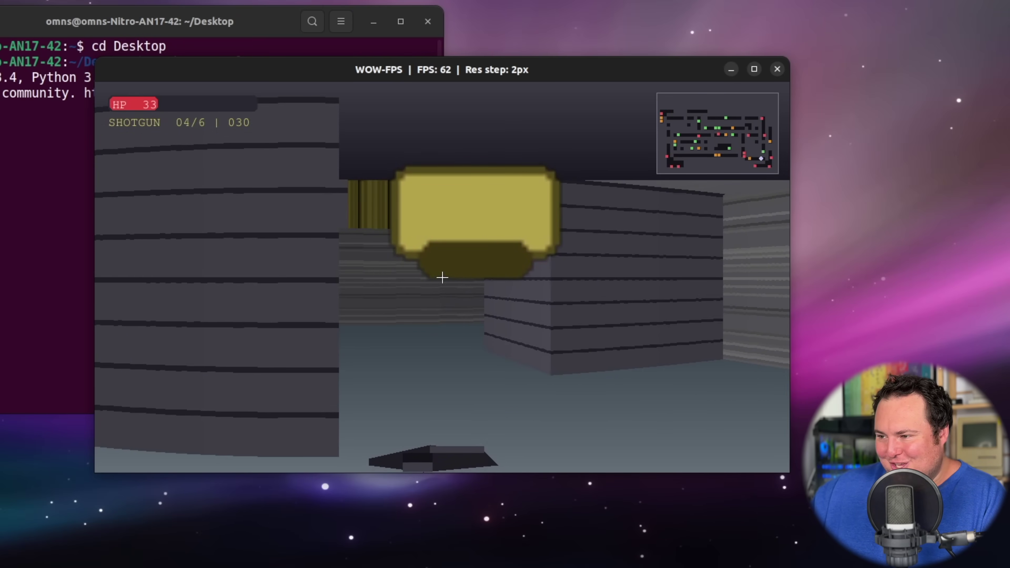
key("d")
left_click(442, 278)
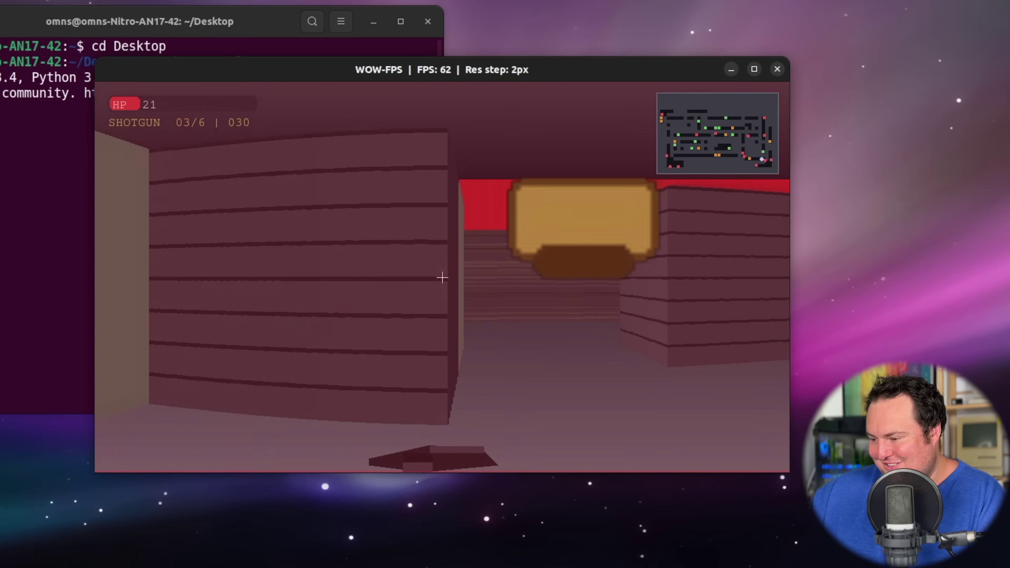
key("n")
key("n")
key("n")
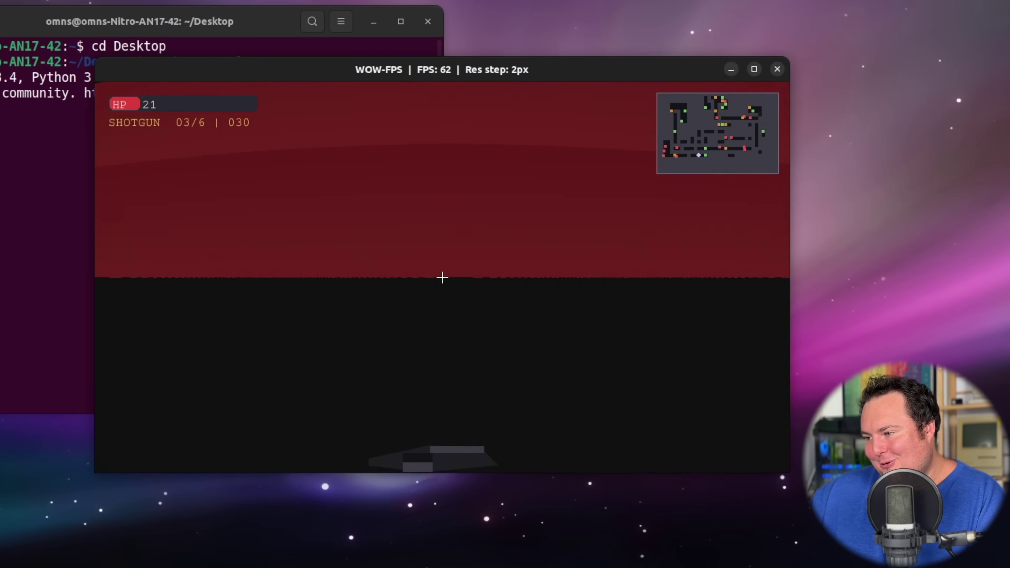
key("w")
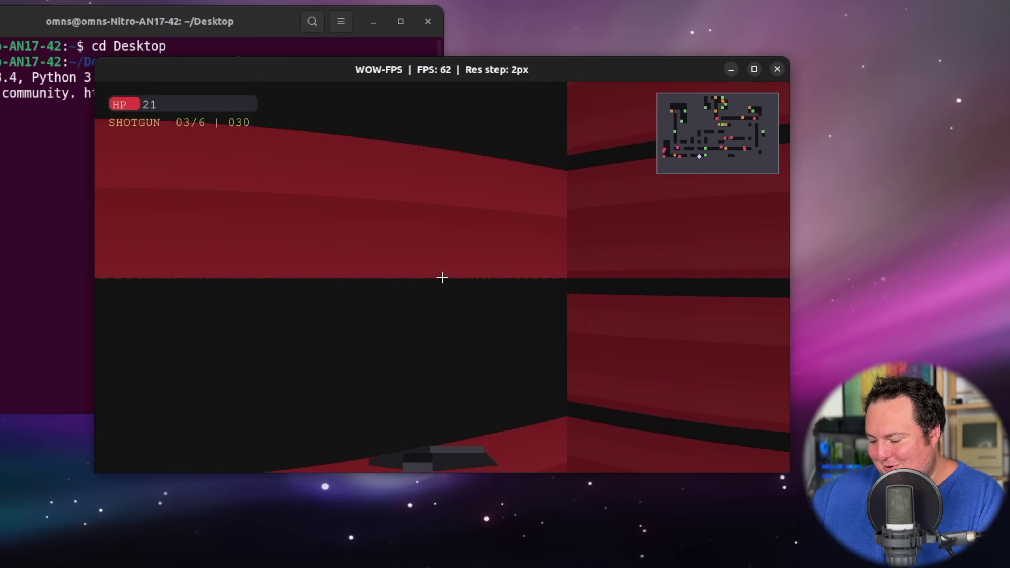
key("n")
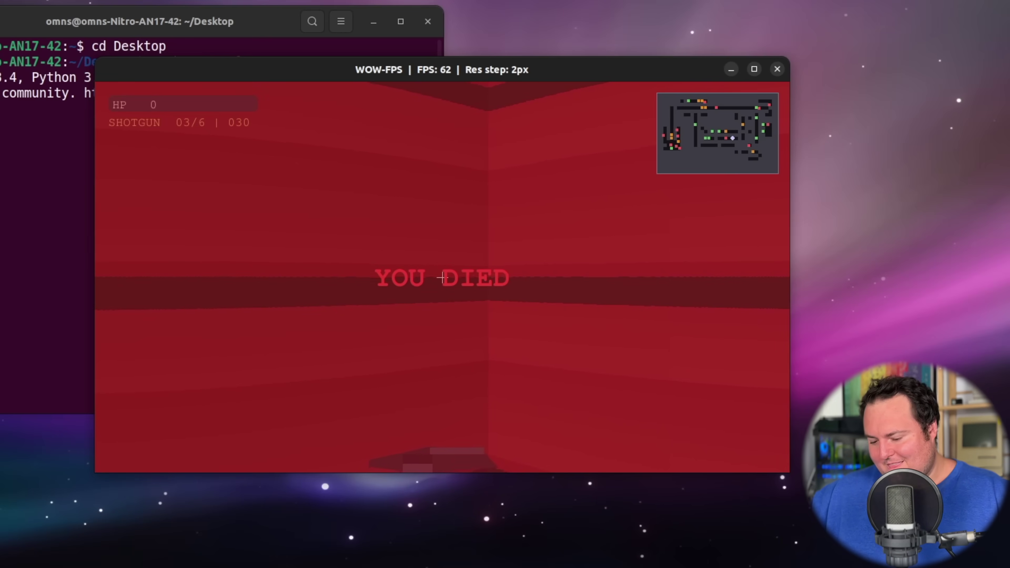
Restart WOW-FPS from the terminal and fire the pistol repeatedly at the enemy ahead
key("Escape")
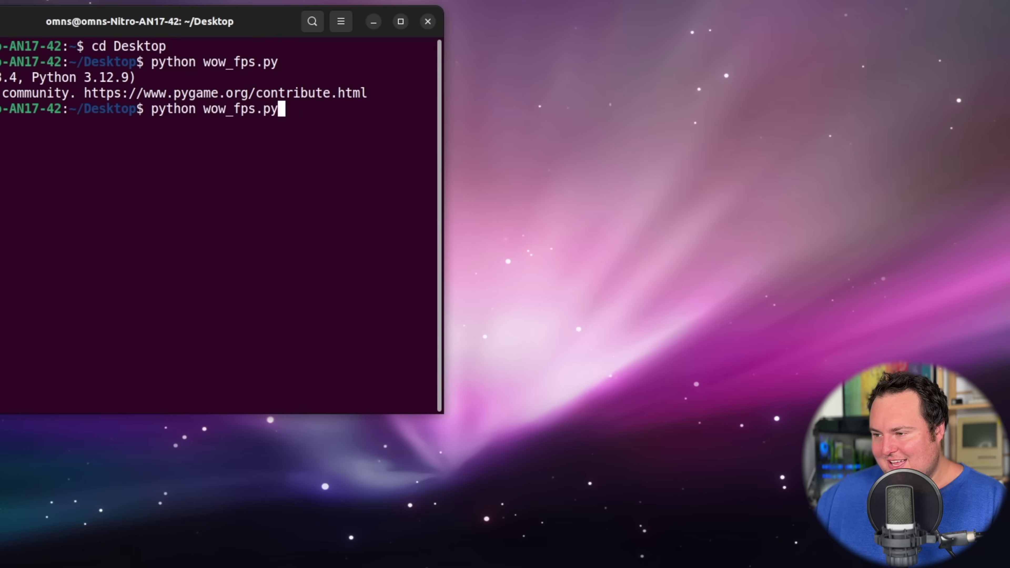
key("Return")
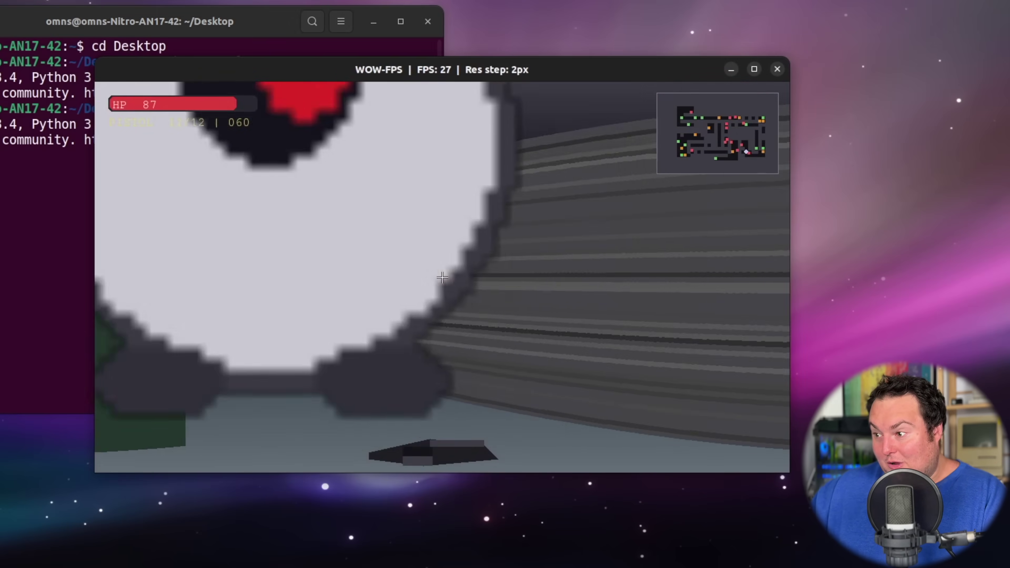
left_click(442, 278)
left_click(442, 278)
left_click(442, 277)
left_click(442, 278)
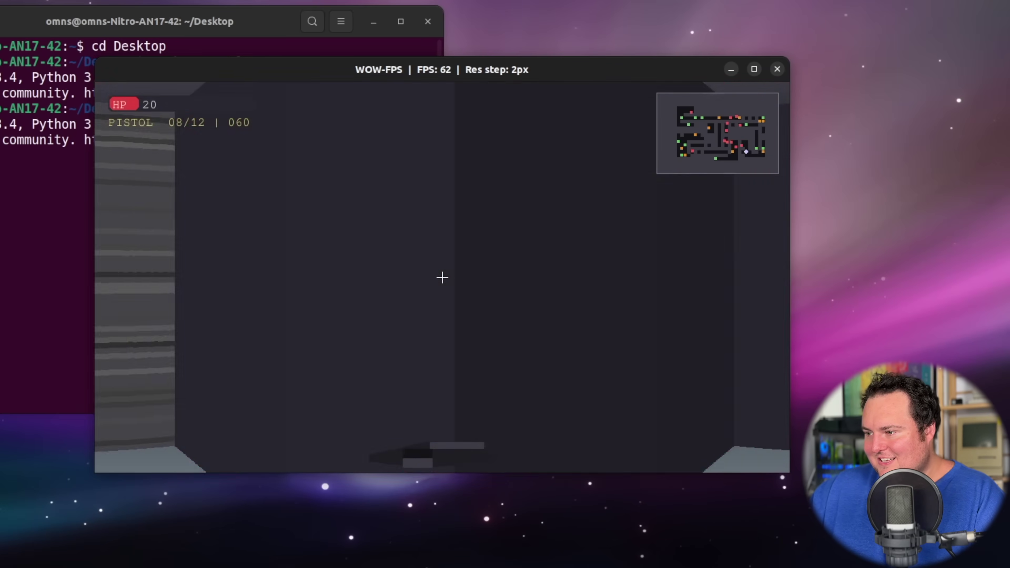
left_click(442, 278)
left_click(443, 277)
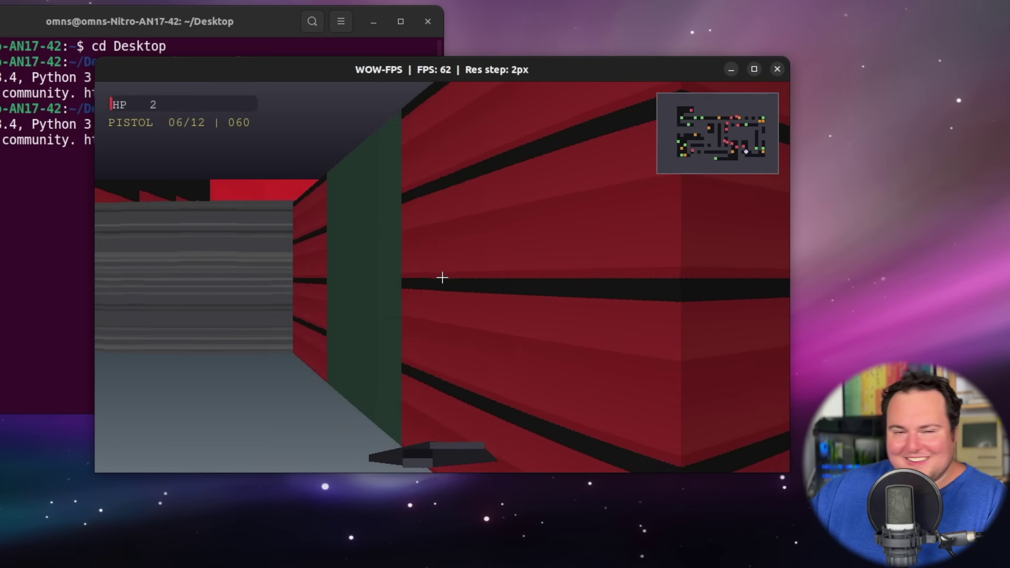
left_click(442, 277)
left_click(443, 277)
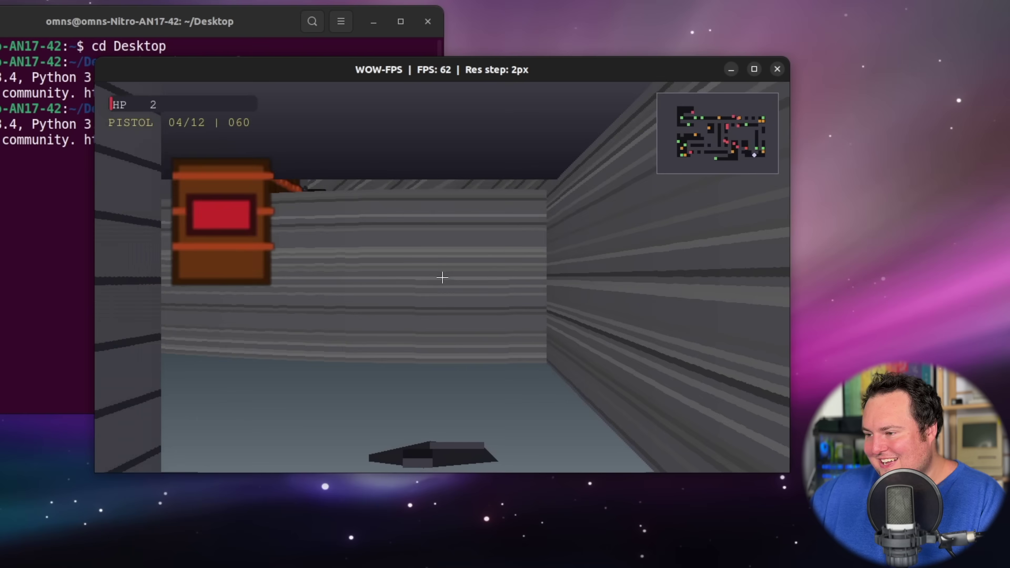
left_click(442, 278)
Grab the health pack and explore around the crate and green wall, dodging the eye enemy
key("w")
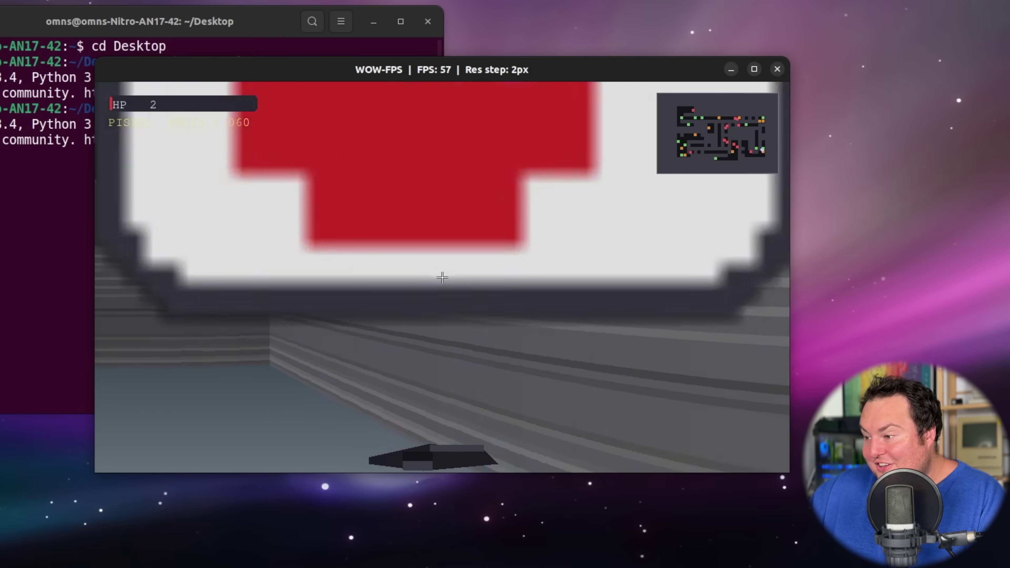
key("w")
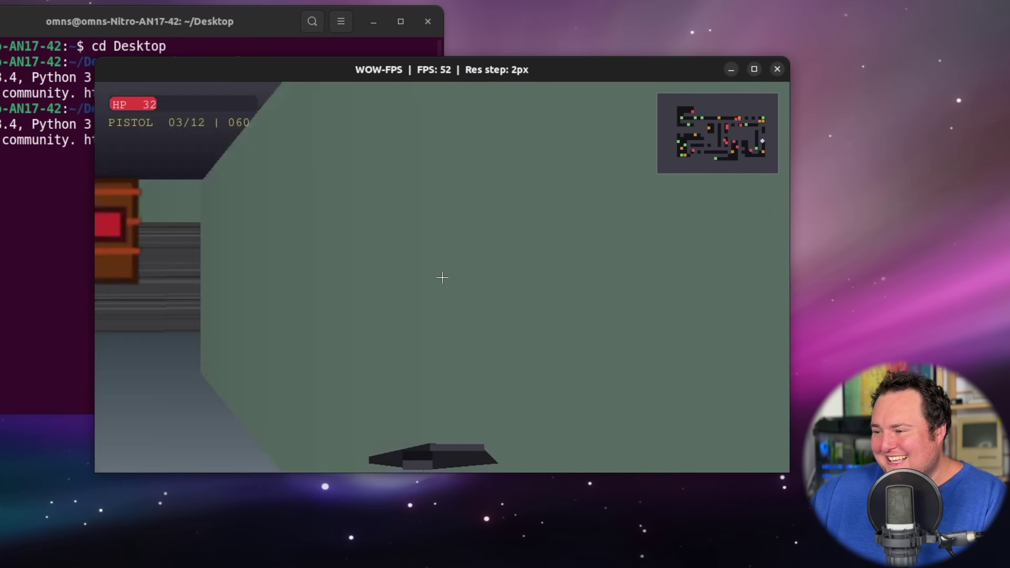
key("a")
key("w")
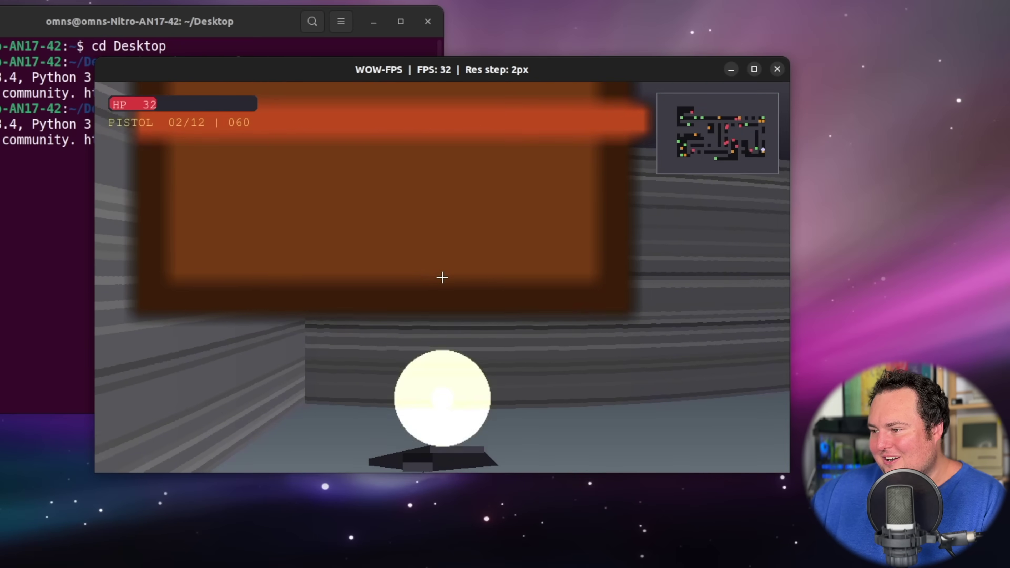
key("s")
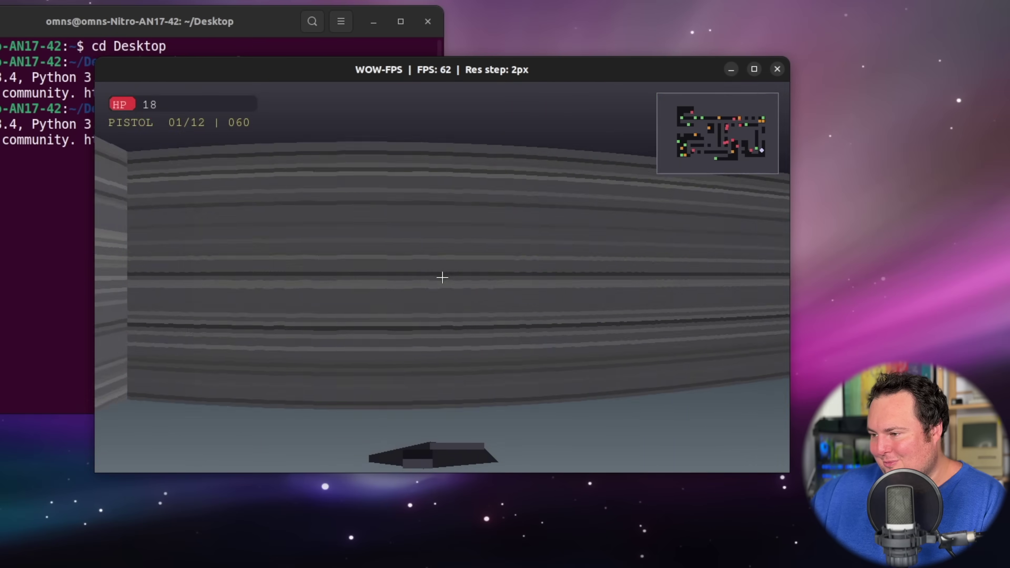
key("w")
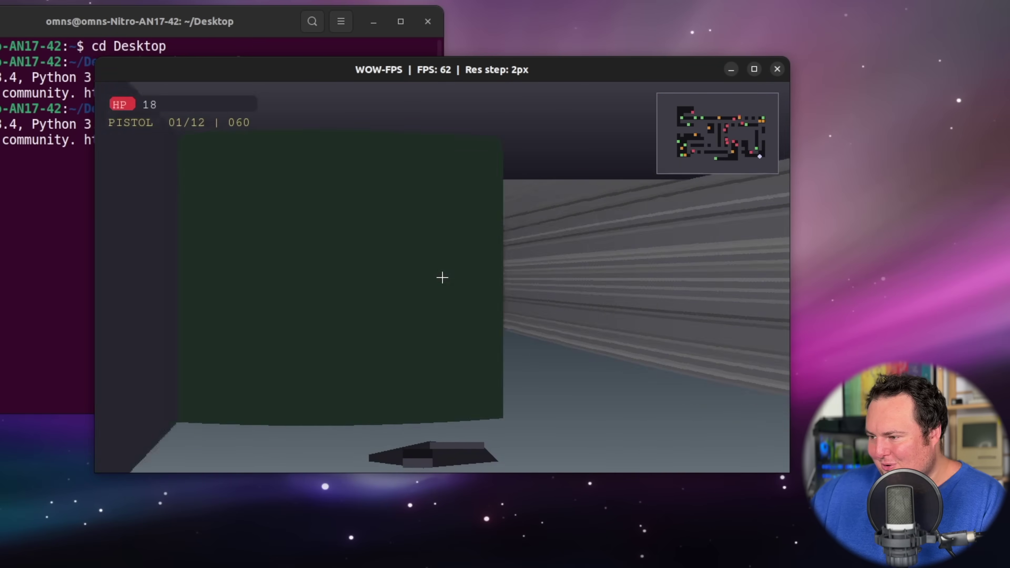
key("s")
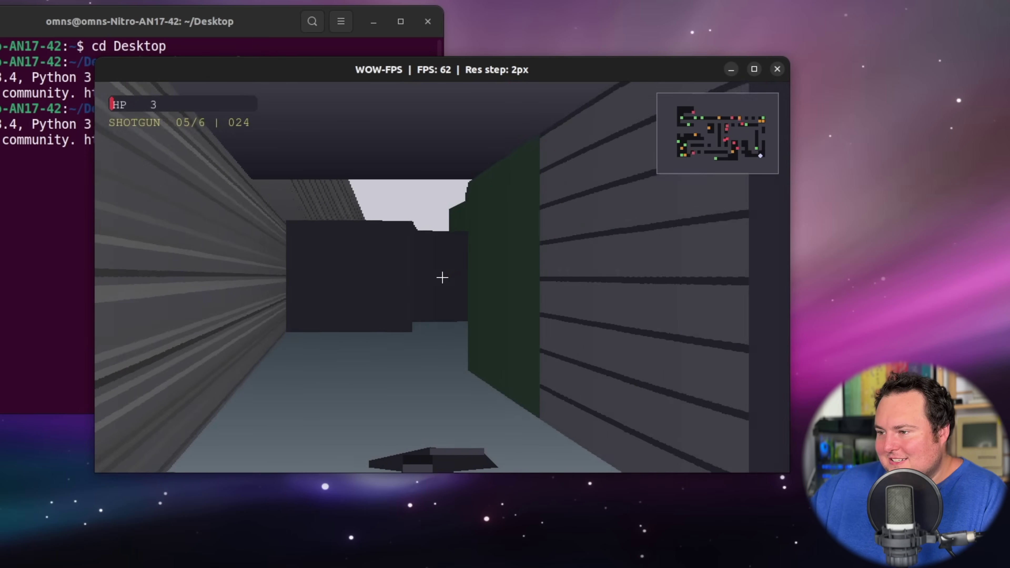
key("d")
key("w")
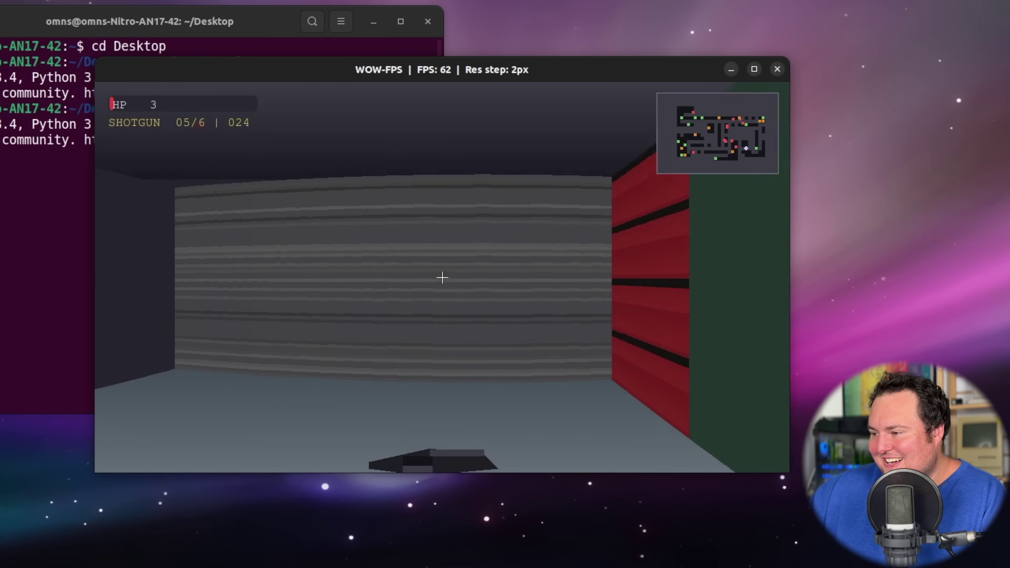
key("a")
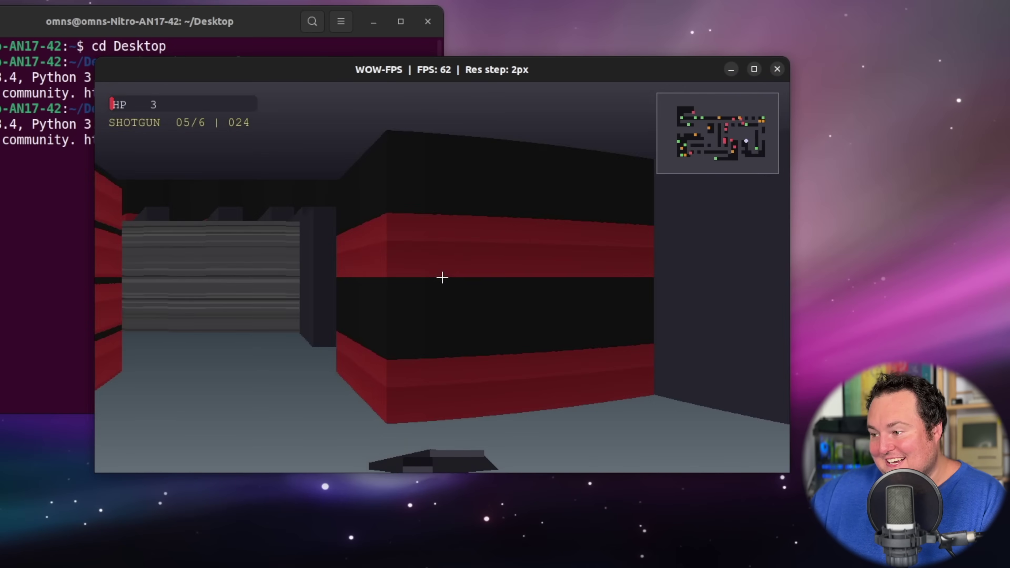
key("w")
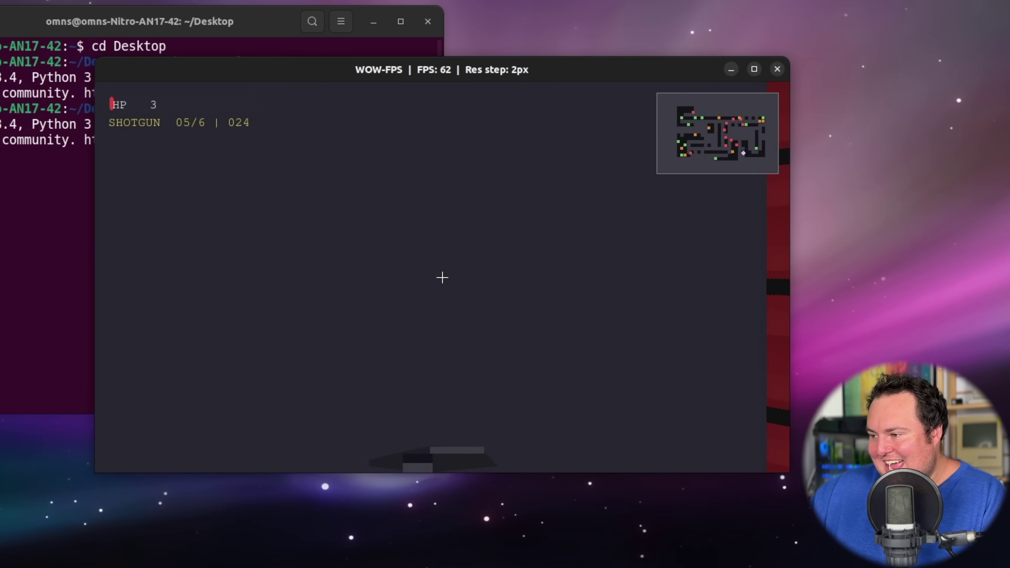
key("s")
Explore past the red and green walls through the grey corridors to the dark wall
key("a")
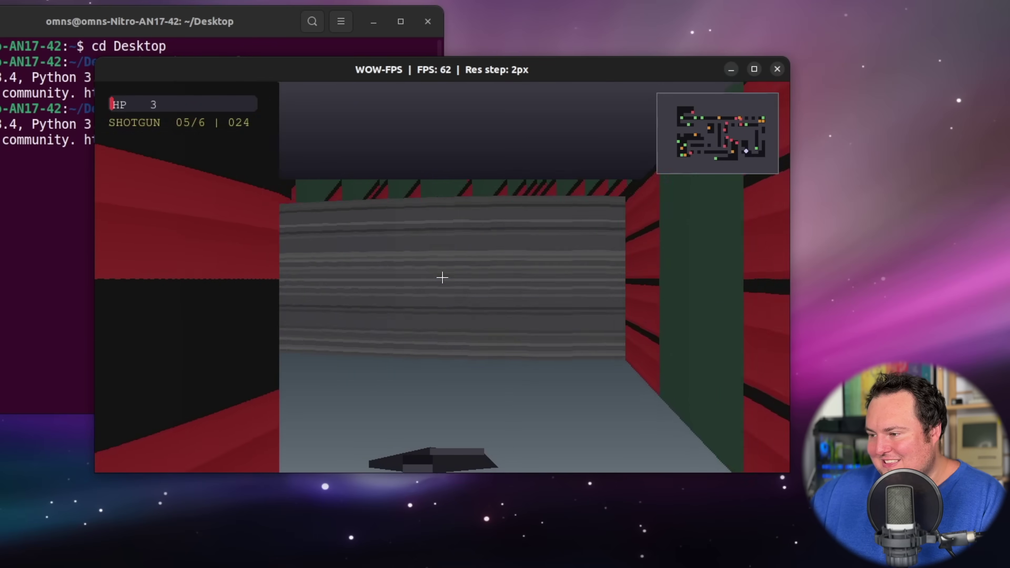
key("w")
key("w")
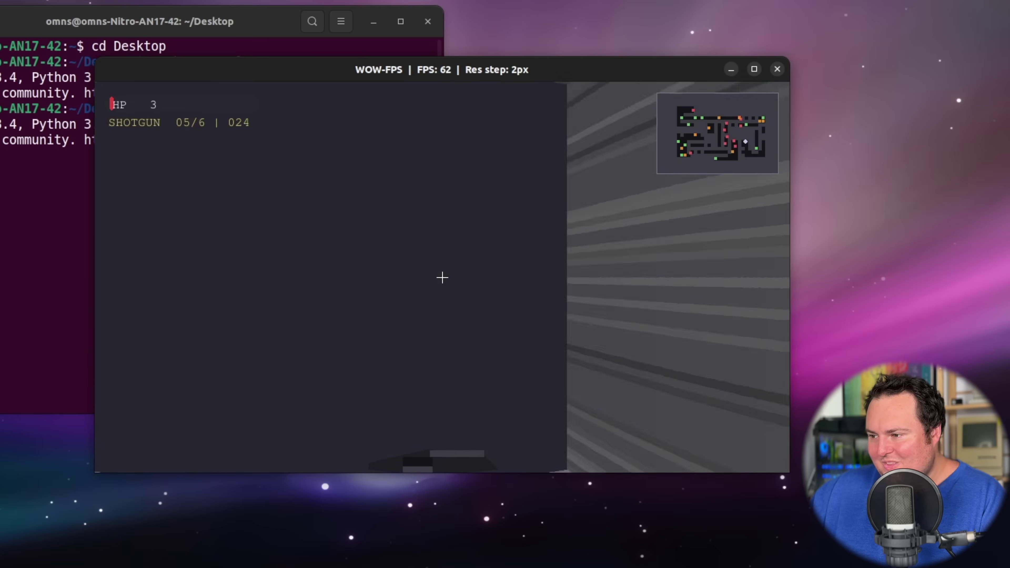
key("s")
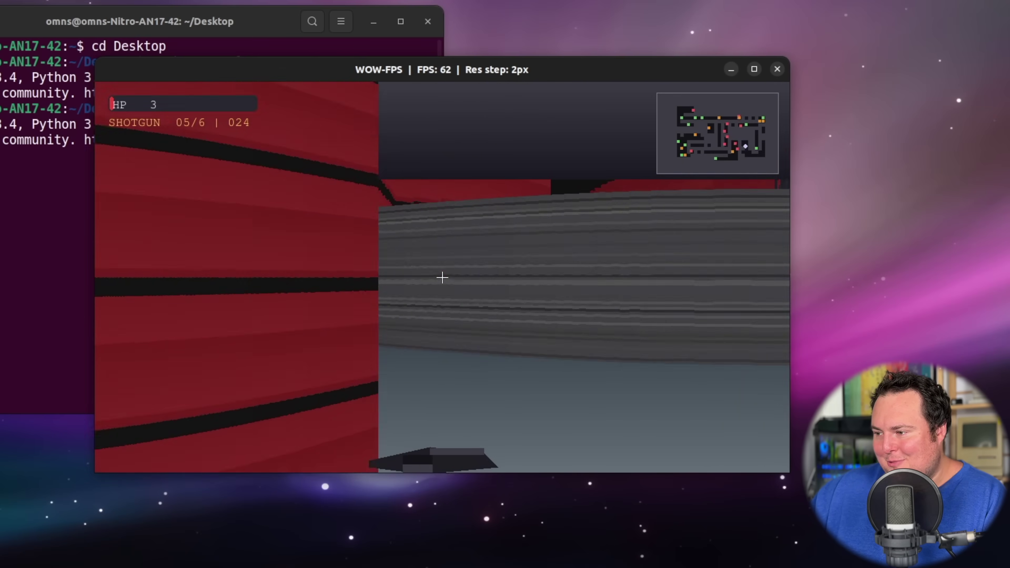
key("w")
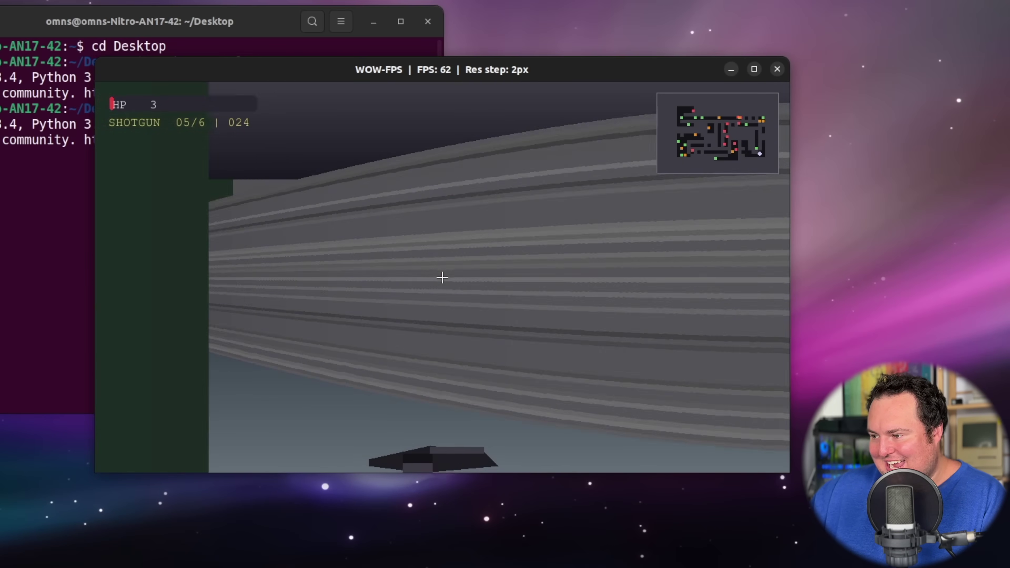
key("w")
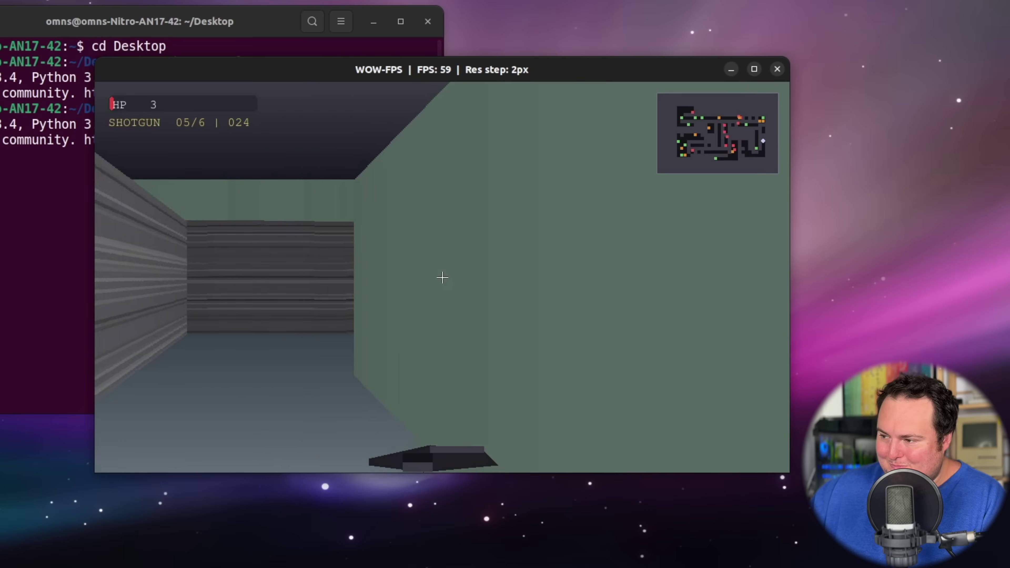
key("w")
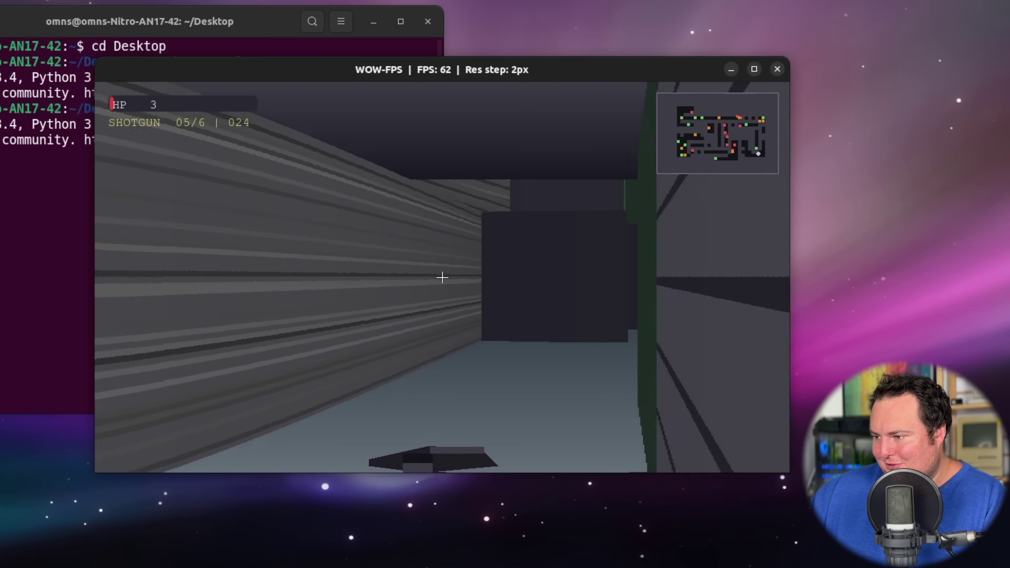
key("w")
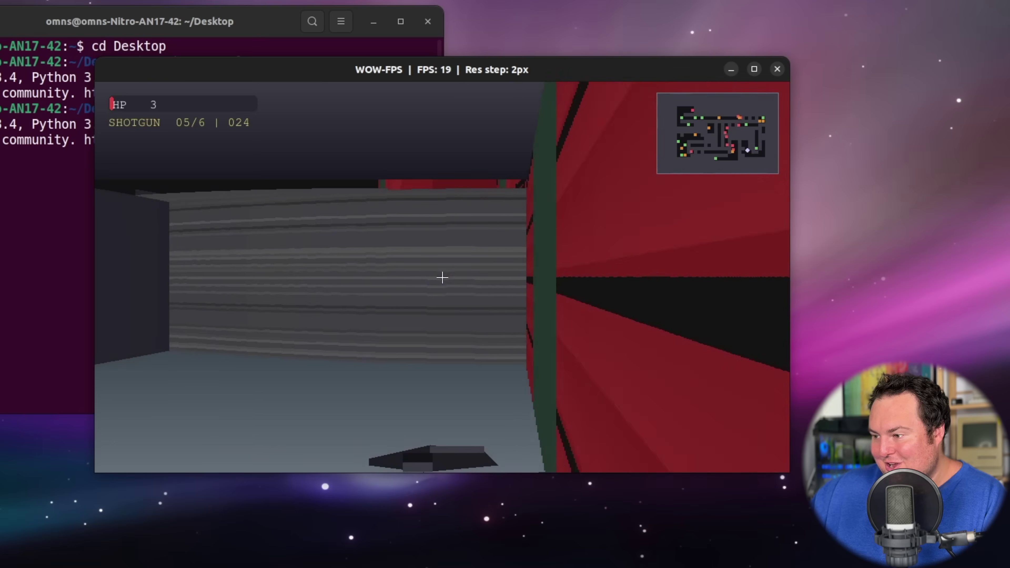
key("w")
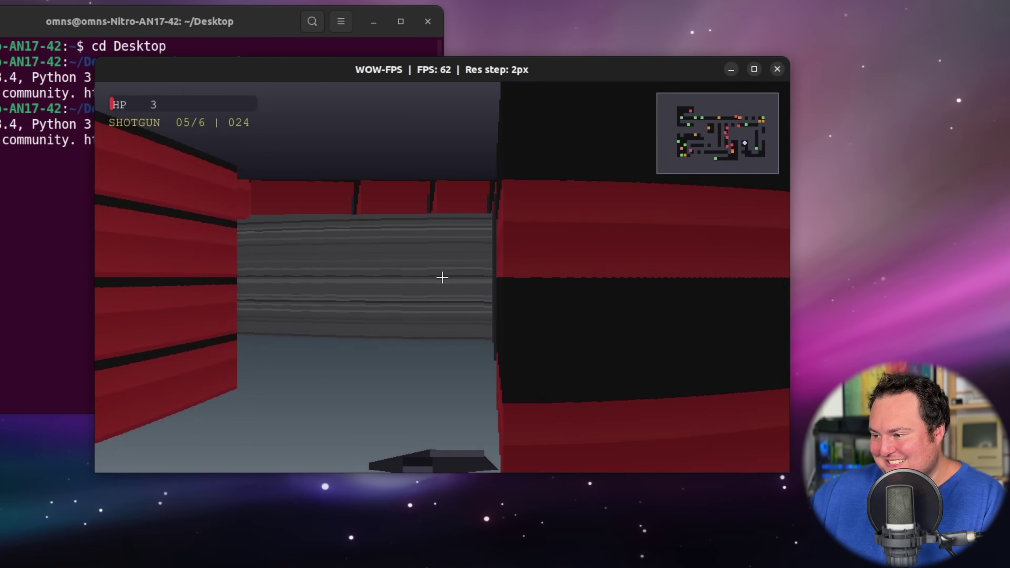
key("w")
Fire the shotgun down to 00/6 until the YOU DIED screen appears
left_click(442, 278)
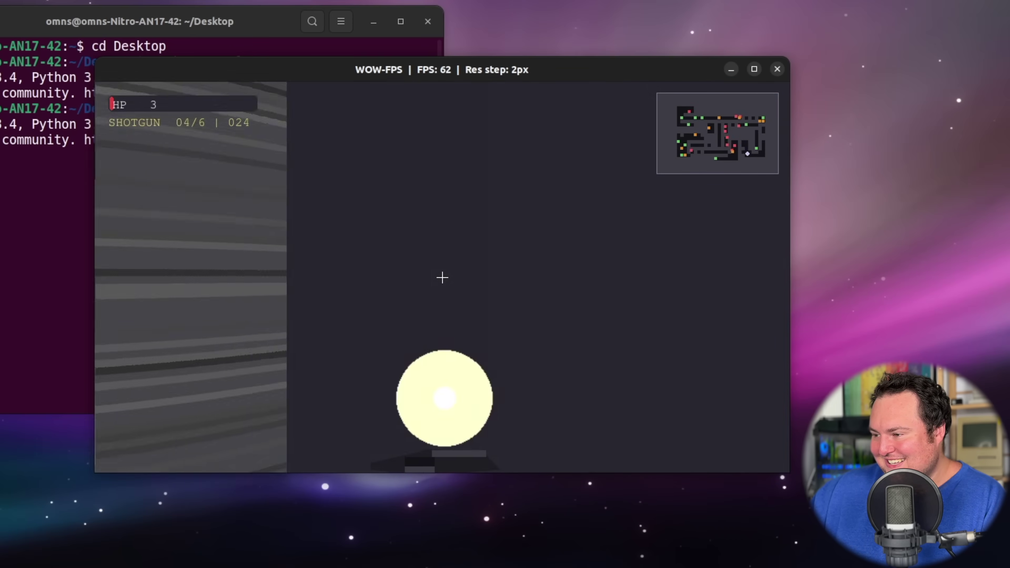
key("w")
left_click(442, 278)
key("w")
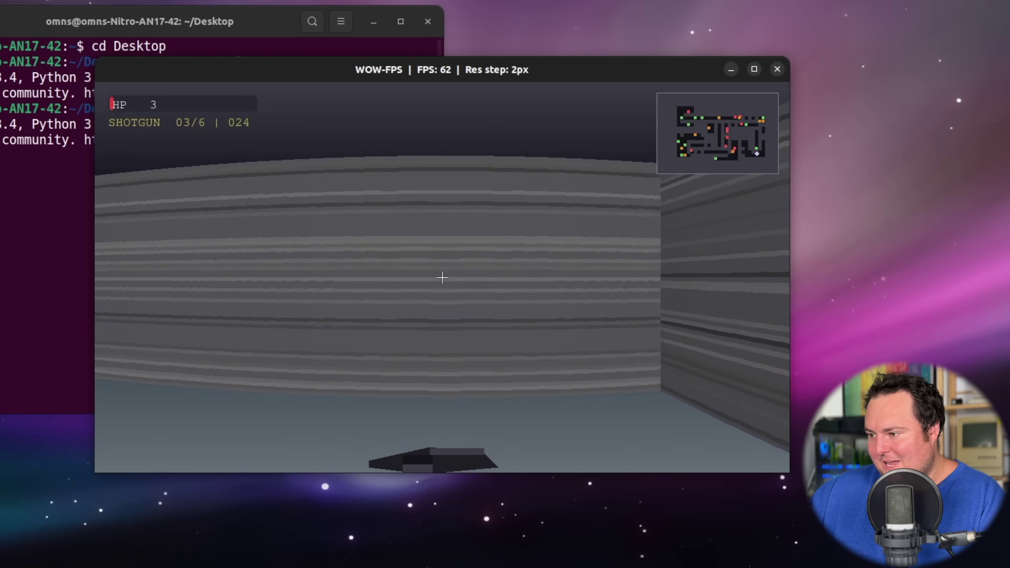
left_click(442, 278)
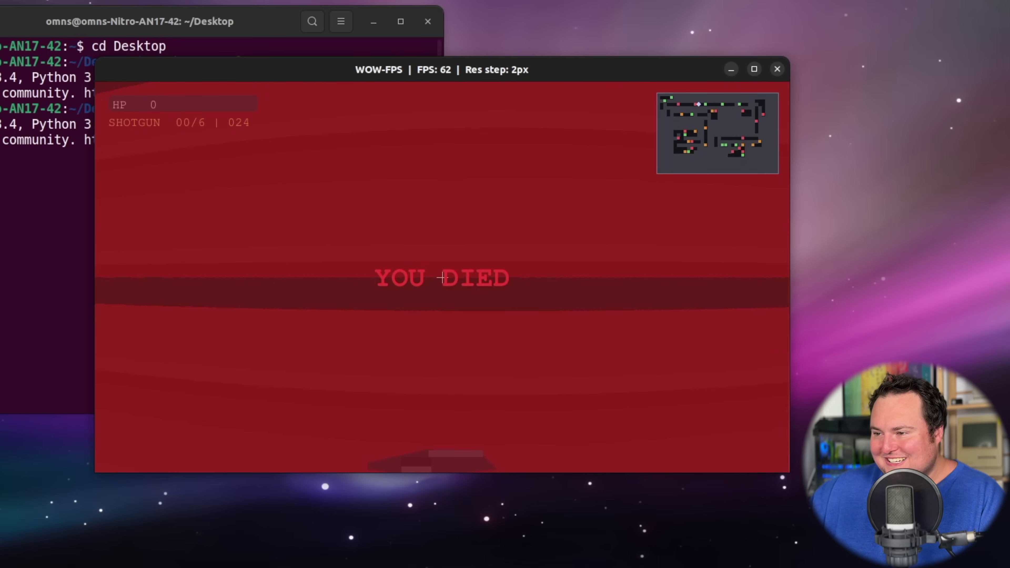
Relaunch WOW-FPS and head down the red-walled corridor, firing the pistol
key("Escape")
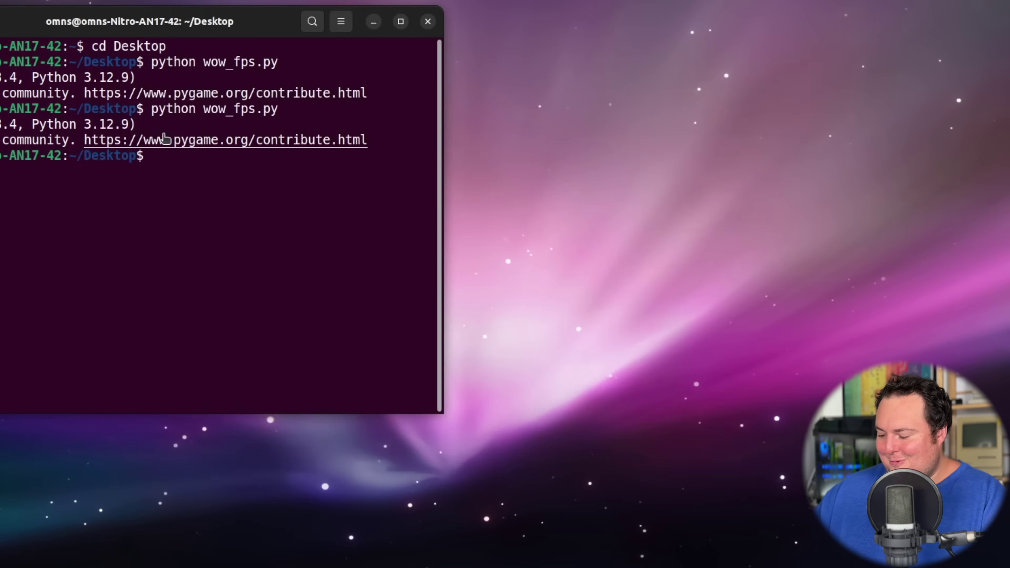
key("Up")
key("Return")
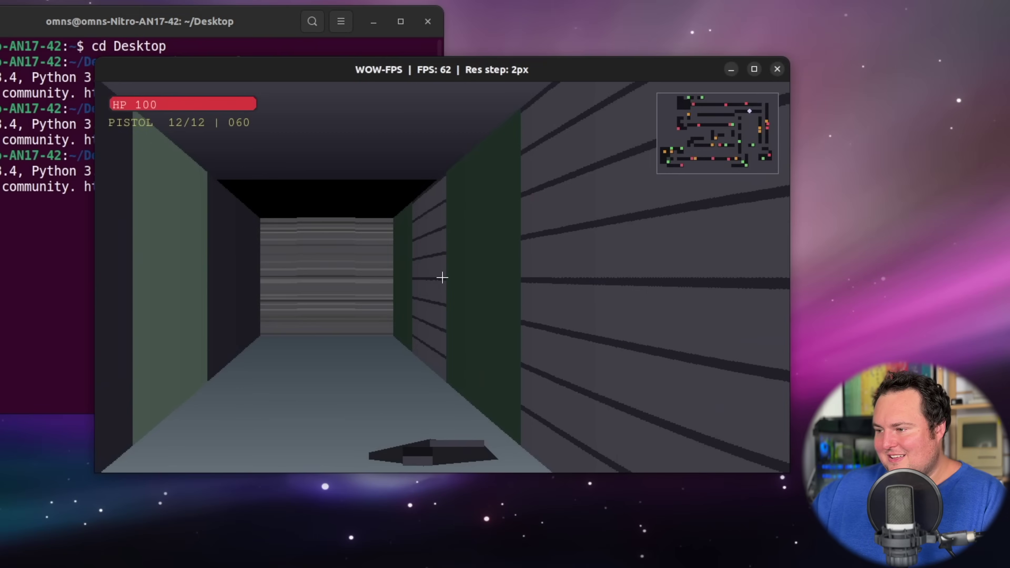
key("Right")
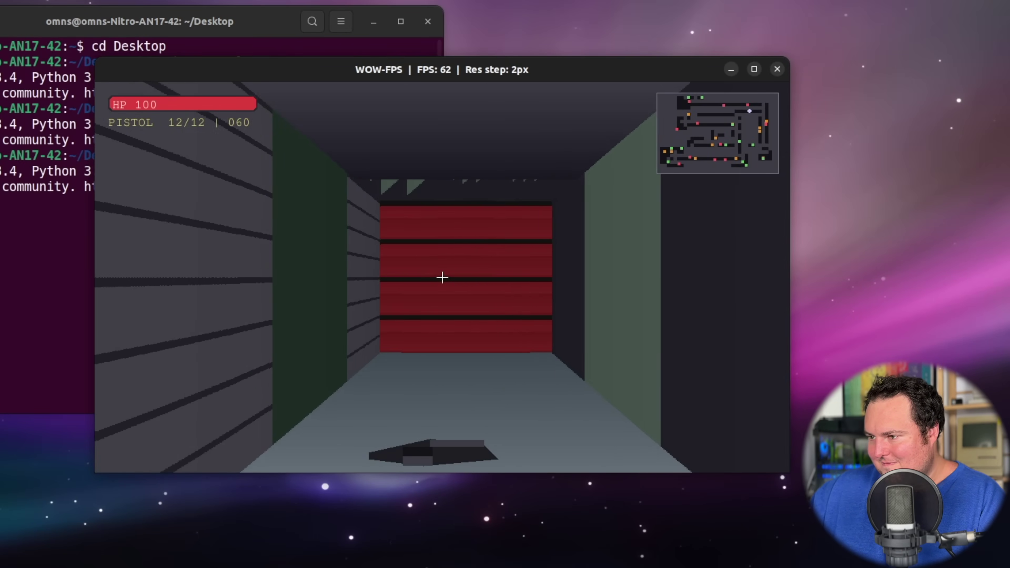
key("w")
left_click(442, 277)
key("w")
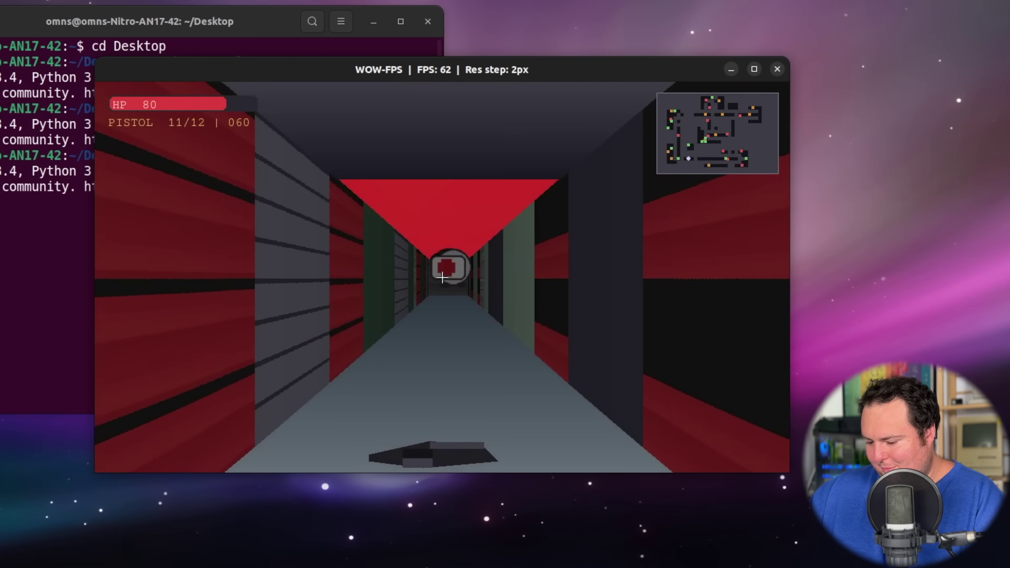
Empty the pistol at the enemy down the corridor
key("Right")
key("space")
key("space")
key("space")
key("space")
key("space")
key("space")
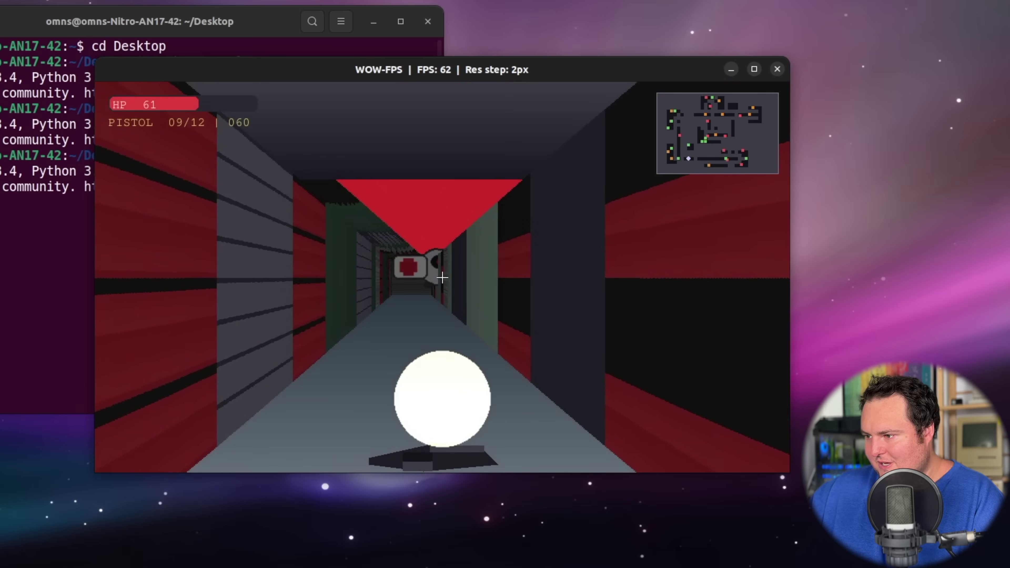
key("space")
key("space")
key("space")
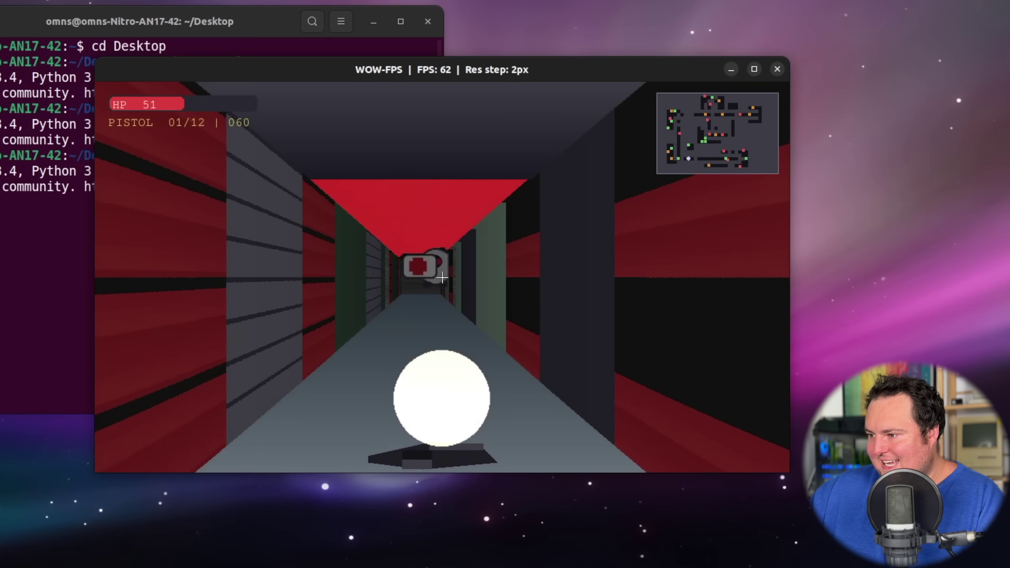
key("Left")
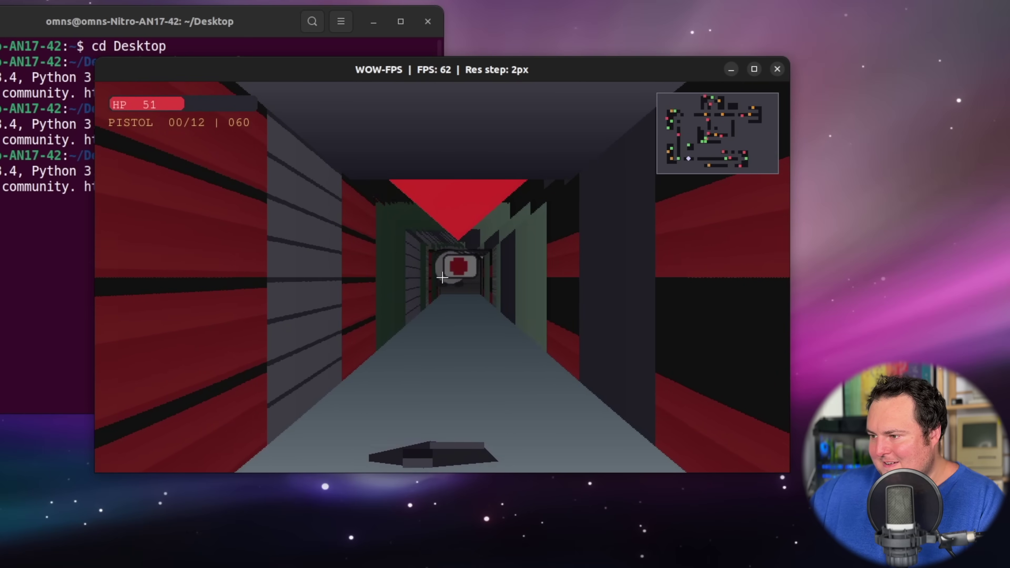
Strafe back and forth between the corridor walls while advancing
key("d")
key("s")
key("a")
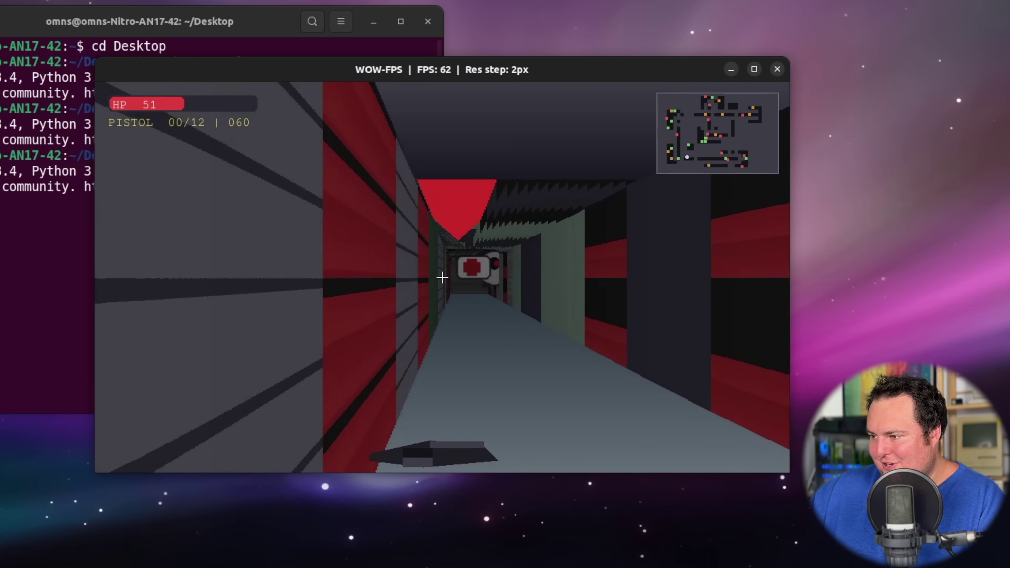
key("w")
key("d")
key("a")
key("d")
key("a")
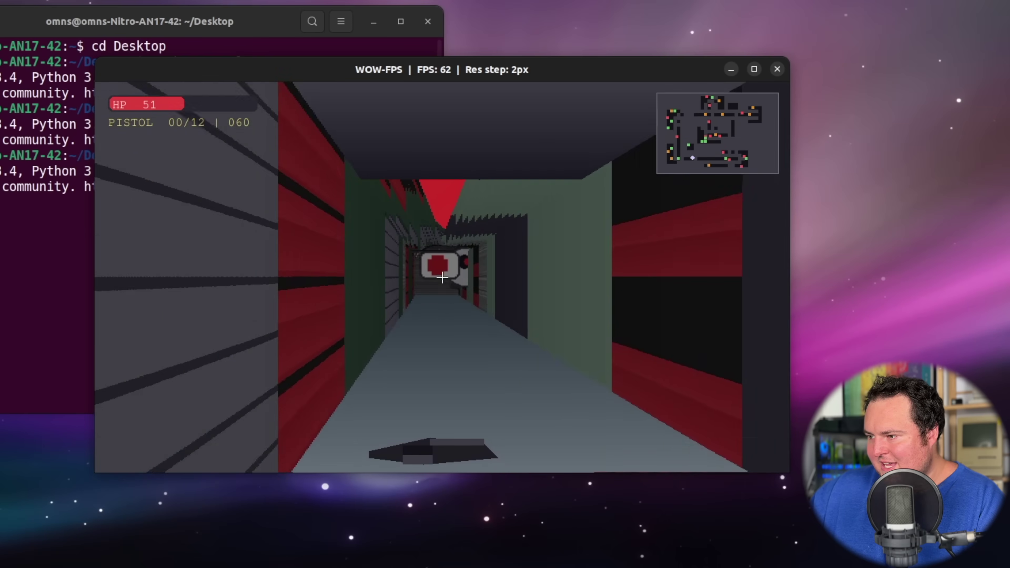
key("d")
key("a")
key("d")
key("a")
key("d")
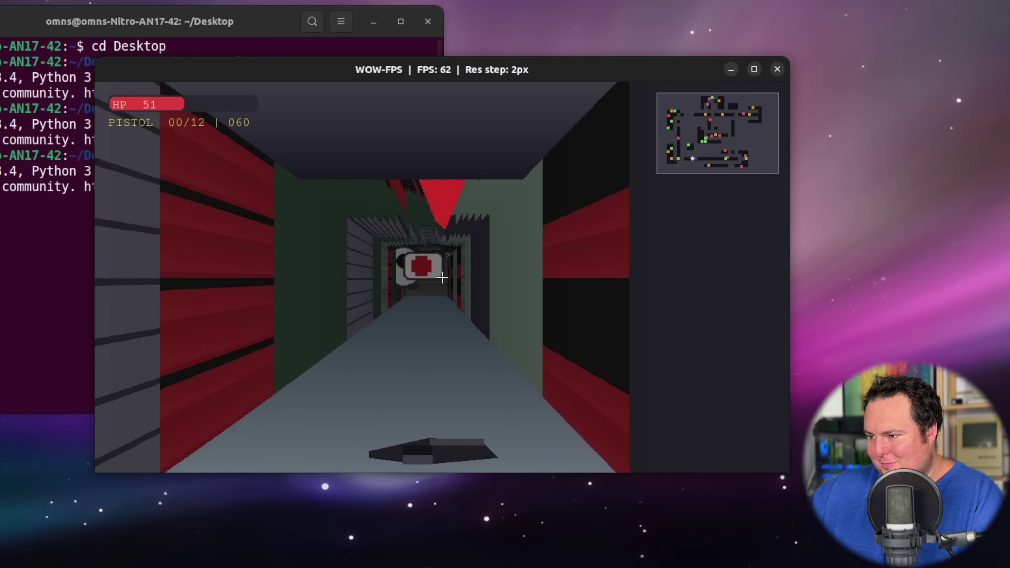
Back away from the near red wall and turn away from it
key("a")
key("s")
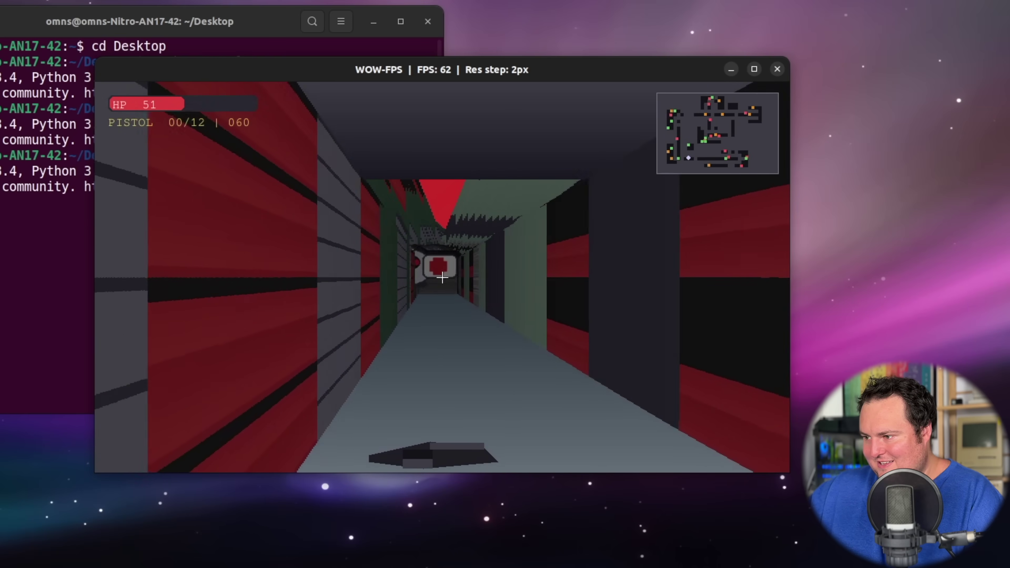
key("Down")
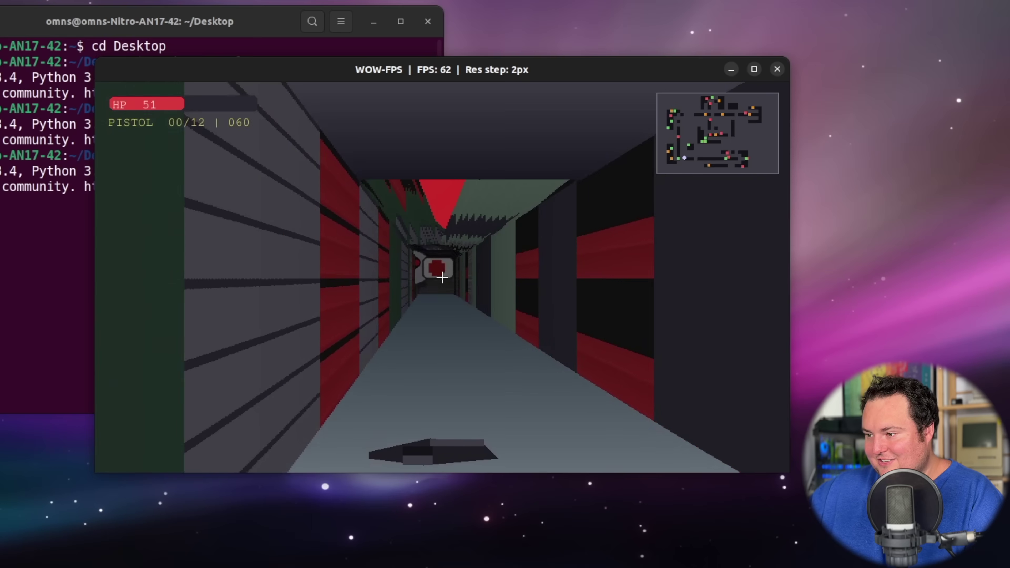
key("s")
key("w")
key("d")
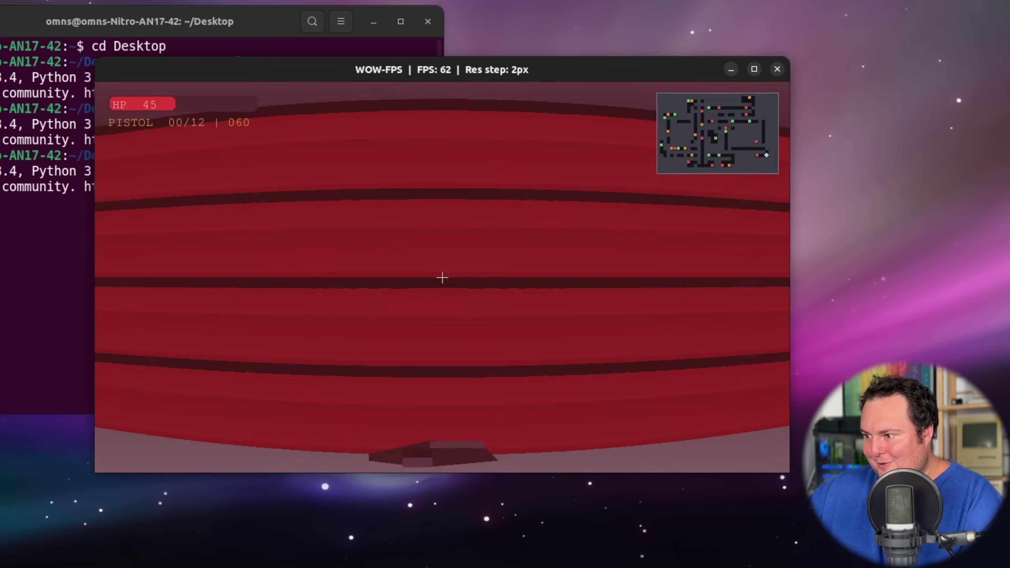
key("Left")
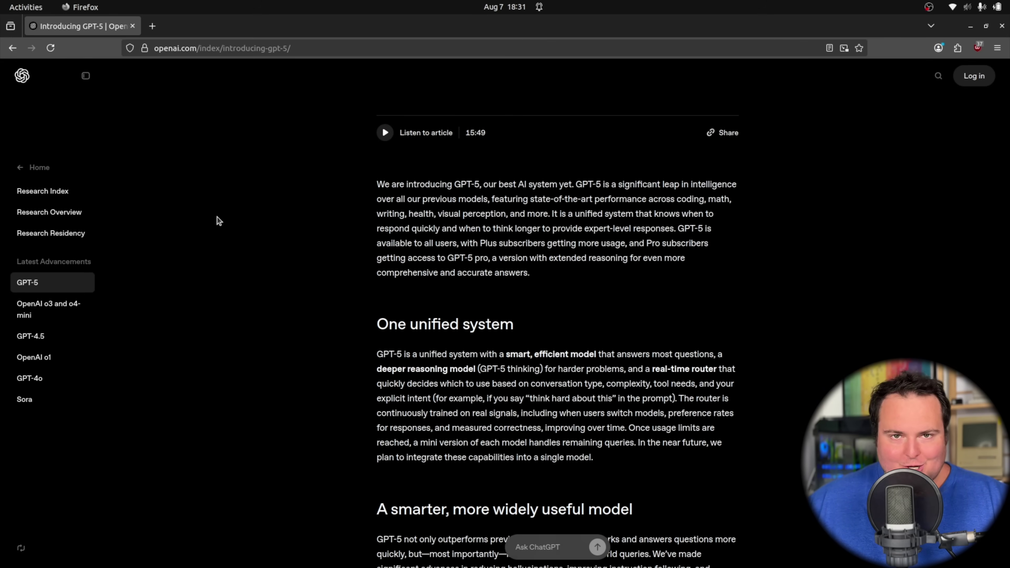
Skim down the Introducing GPT-5 article, then return to the unified-system introduction
scroll(219, 223, "down", 5)
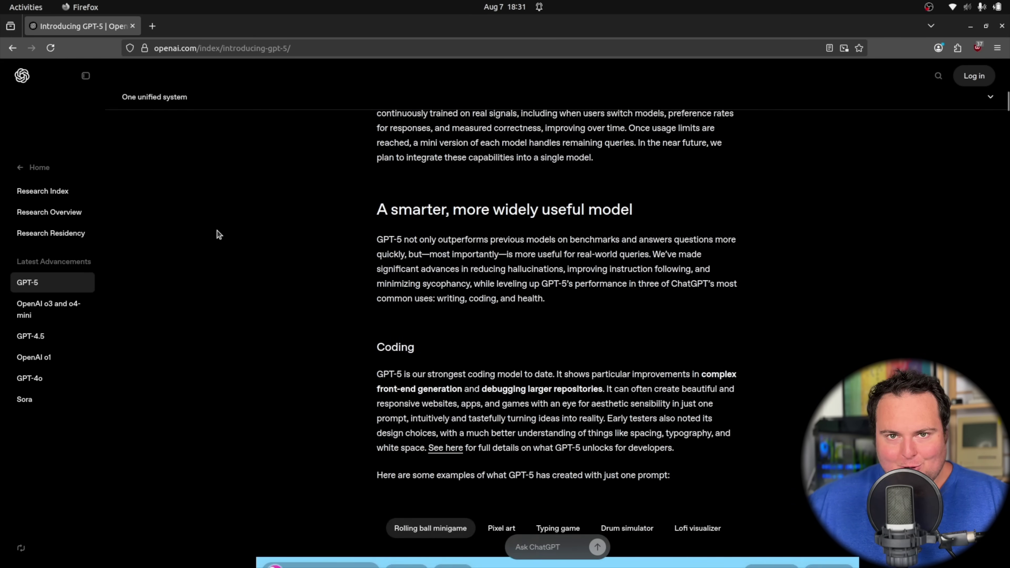
scroll(219, 228, "down", 5)
scroll(221, 227, "down", 5)
scroll(221, 218, "down", 7)
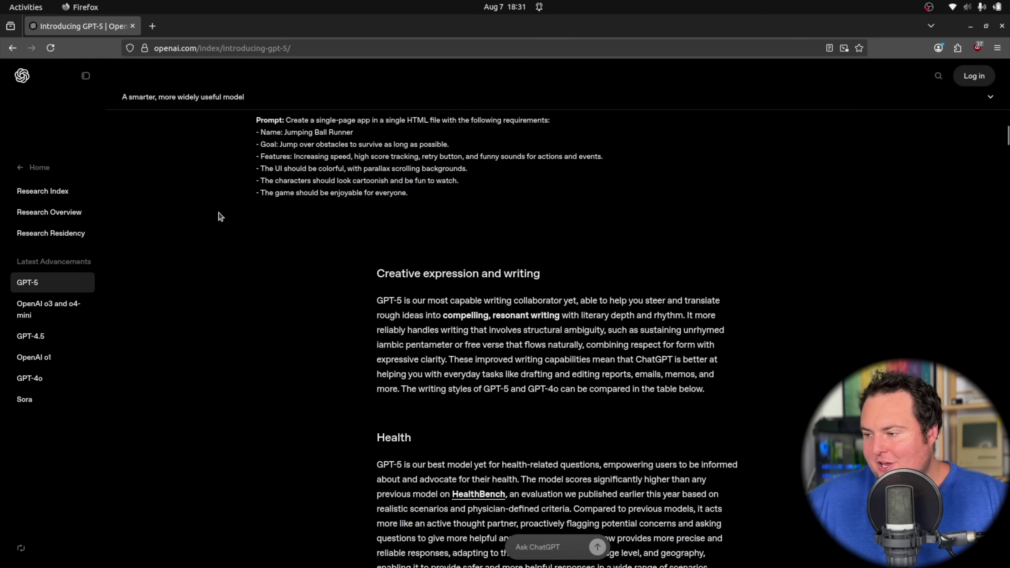
scroll(216, 222, "down", 4)
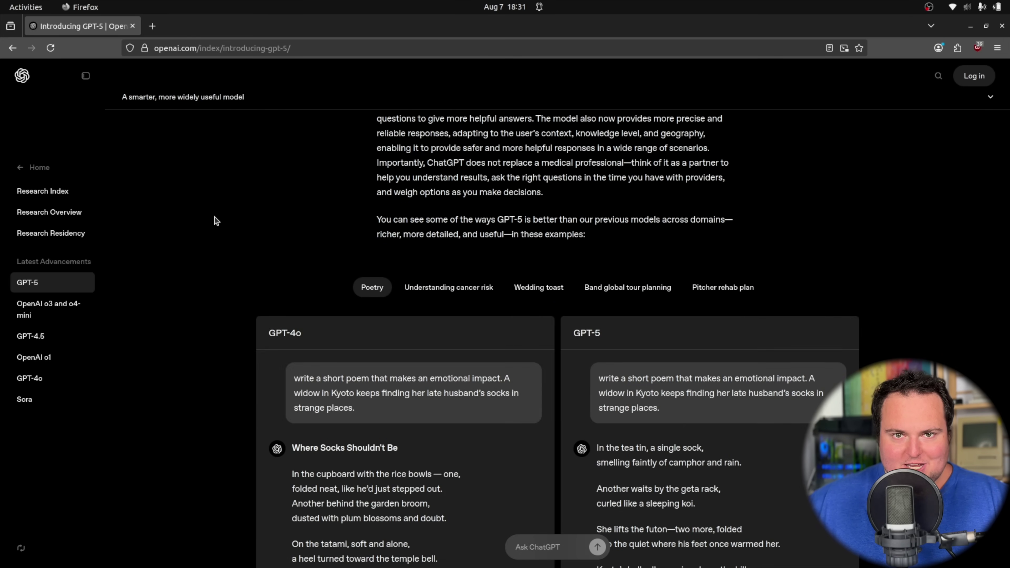
scroll(216, 221, "up", 12)
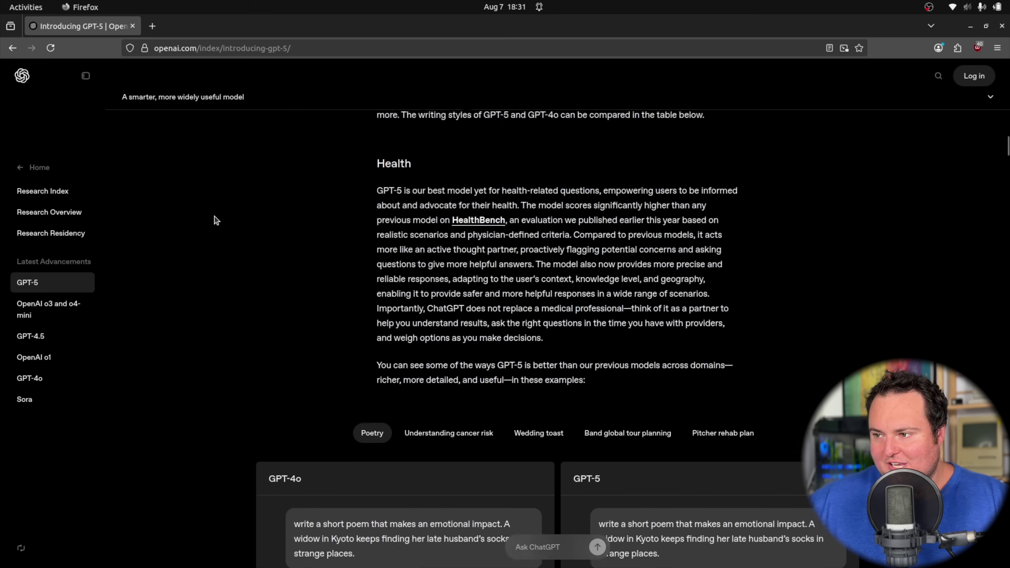
scroll(216, 222, "up", 5)
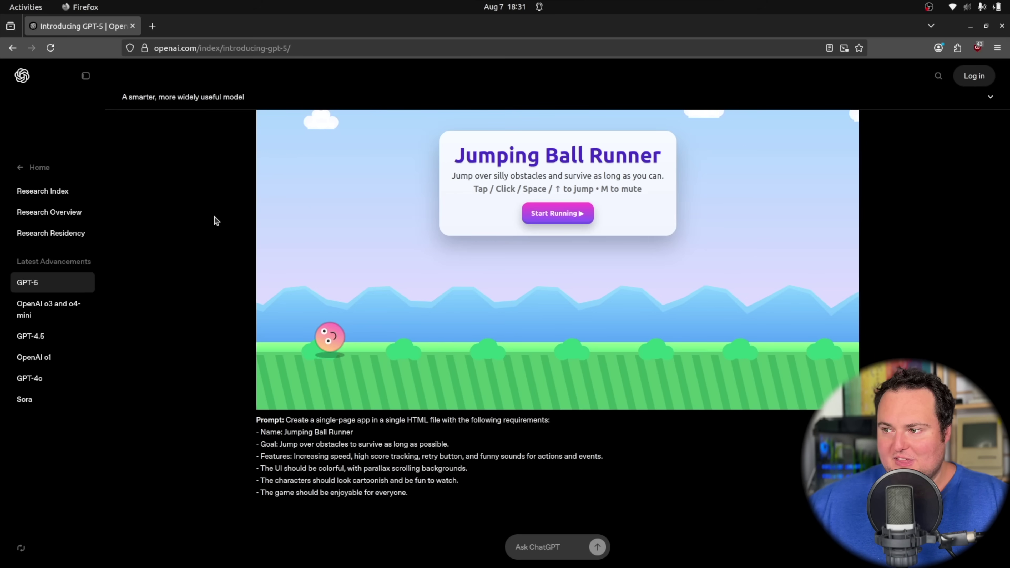
scroll(216, 221, "up", 10)
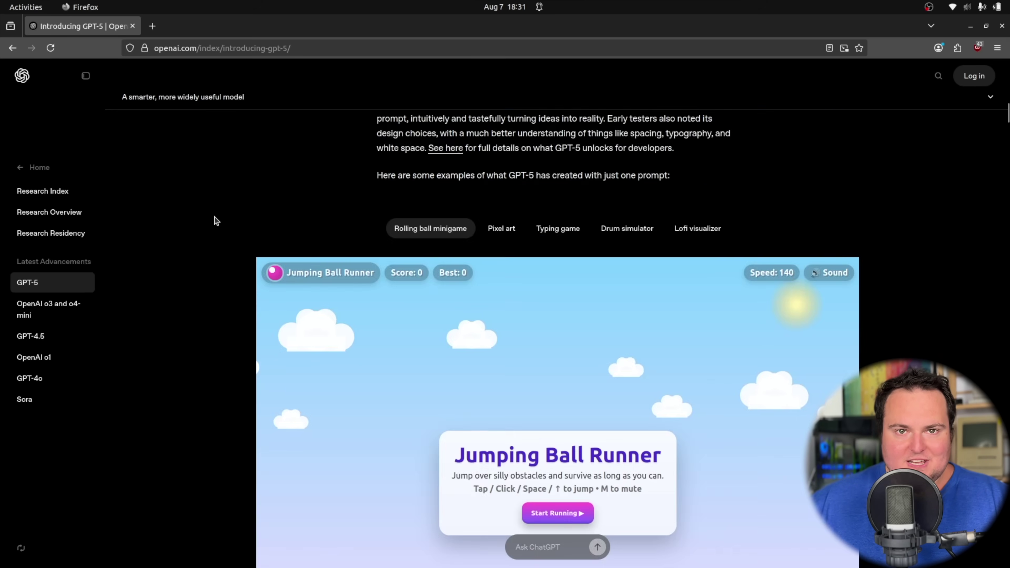
scroll(216, 221, "down", 5)
scroll(225, 222, "up", 10)
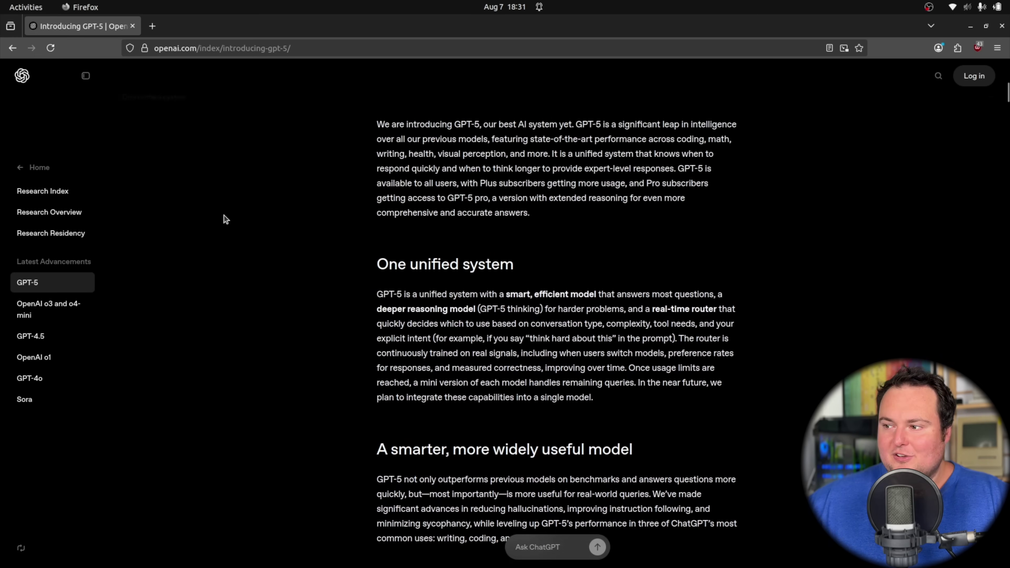
scroll(225, 219, "down", 10)
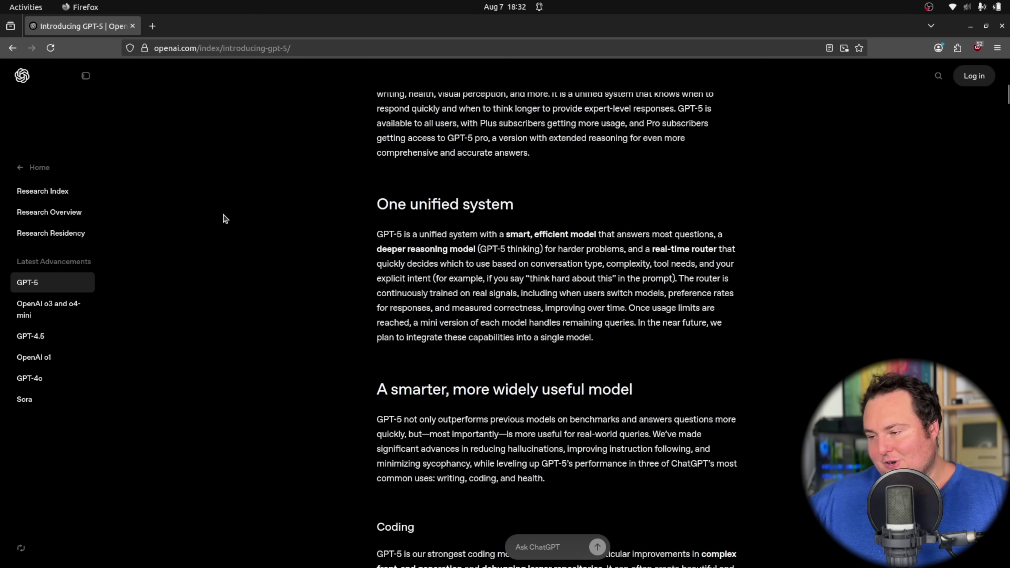
Scroll past the game demo and poetry examples to the evaluations and 'Faster, more efficient thinking'
scroll(224, 219, "up", 15)
scroll(210, 206, "down", 10)
scroll(209, 206, "down", 12)
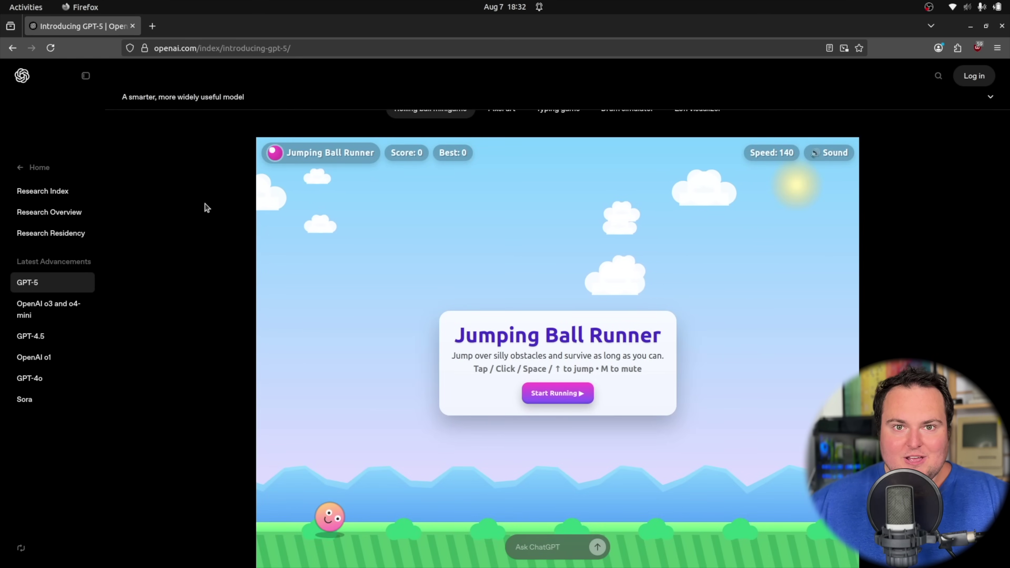
scroll(203, 206, "down", 18)
scroll(202, 204, "down", 15)
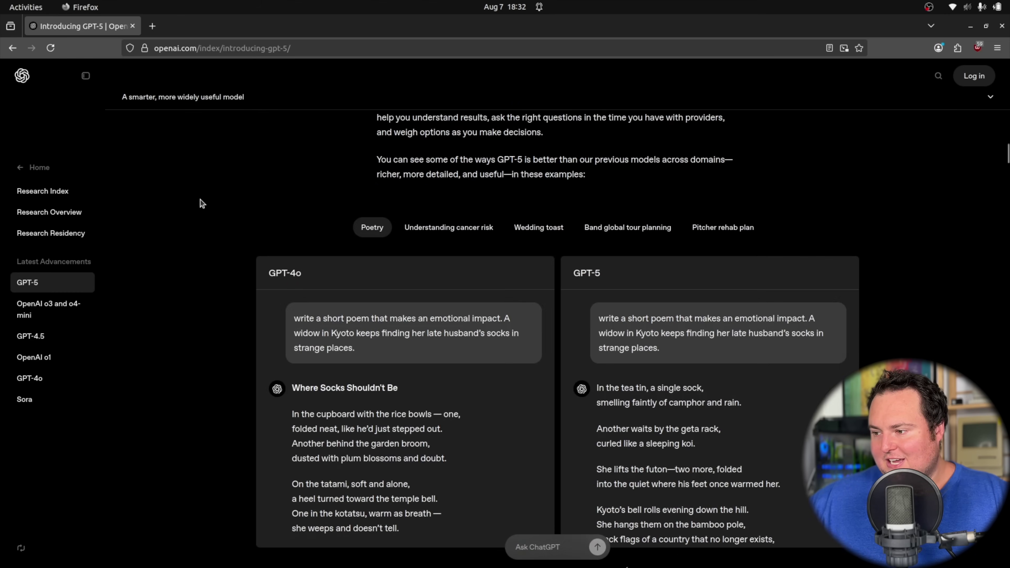
scroll(202, 204, "down", 10)
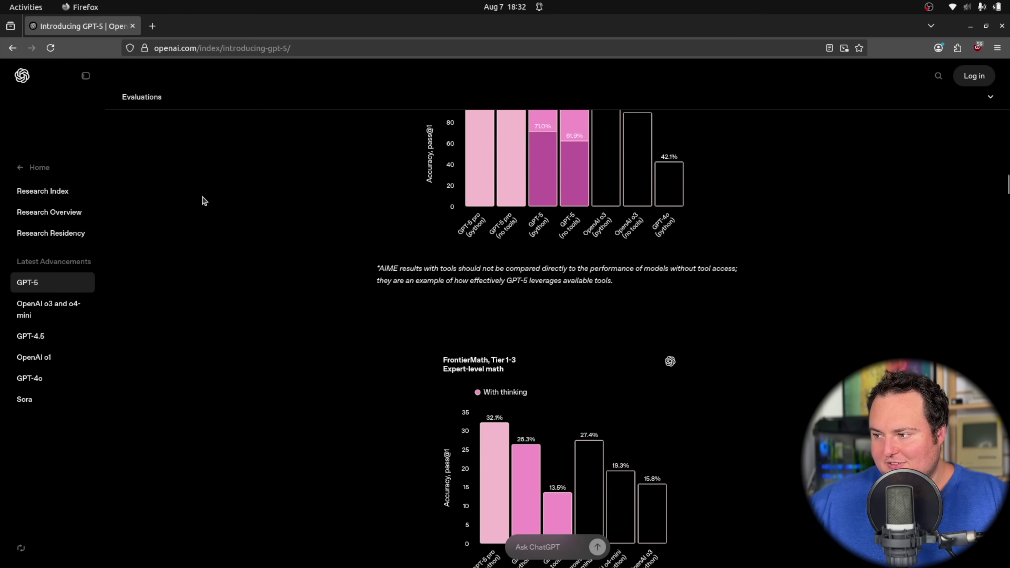
scroll(398, 257, "down", 7)
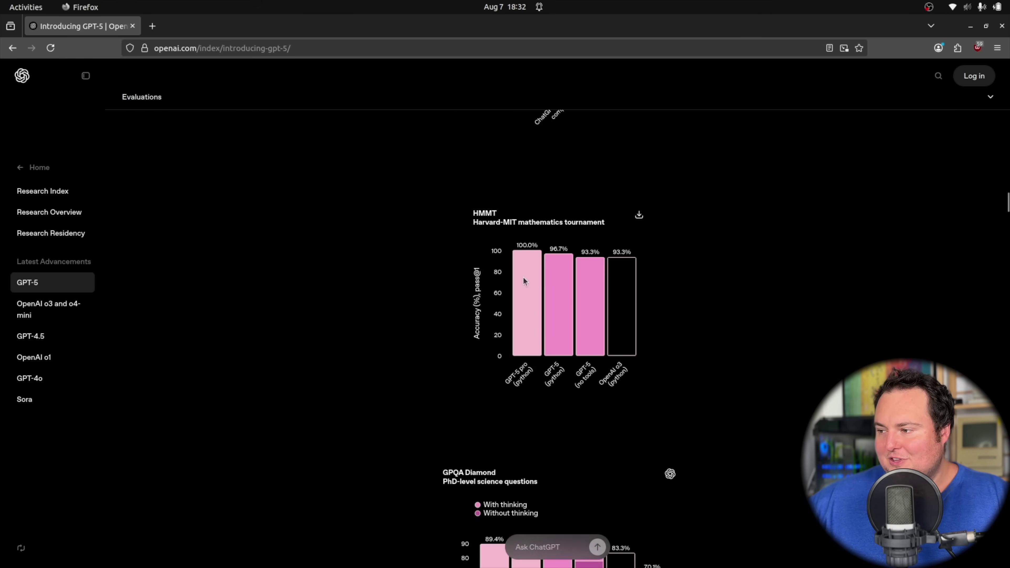
scroll(402, 246, "down", 12)
scroll(345, 233, "down", 5)
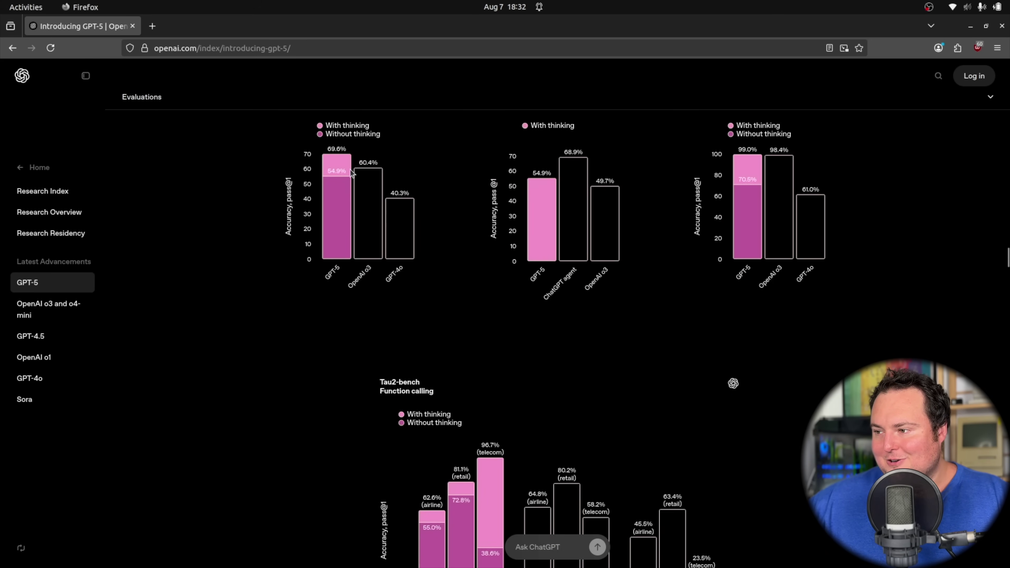
scroll(338, 203, "up", 4)
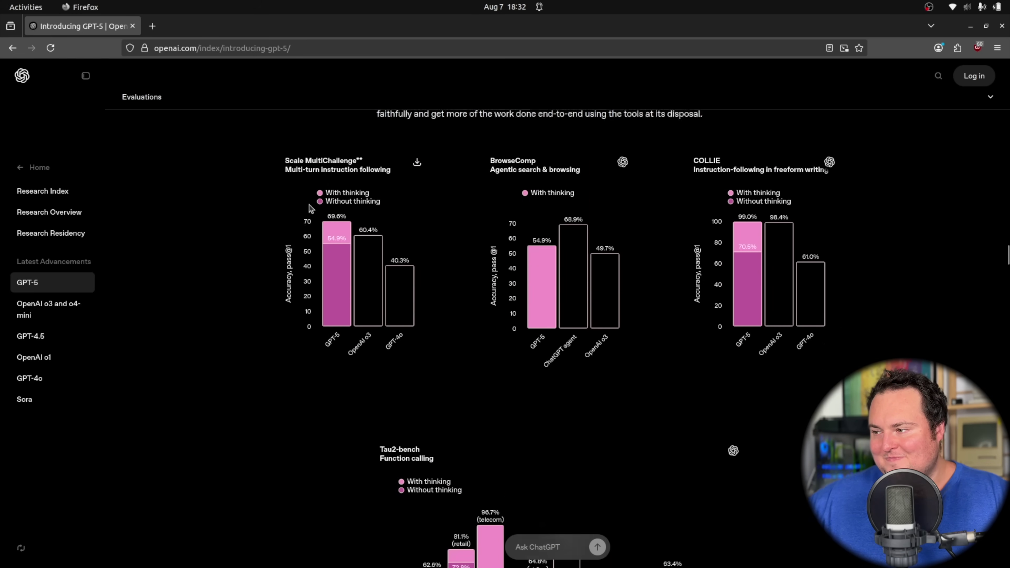
scroll(316, 221, "down", 11)
scroll(301, 225, "down", 15)
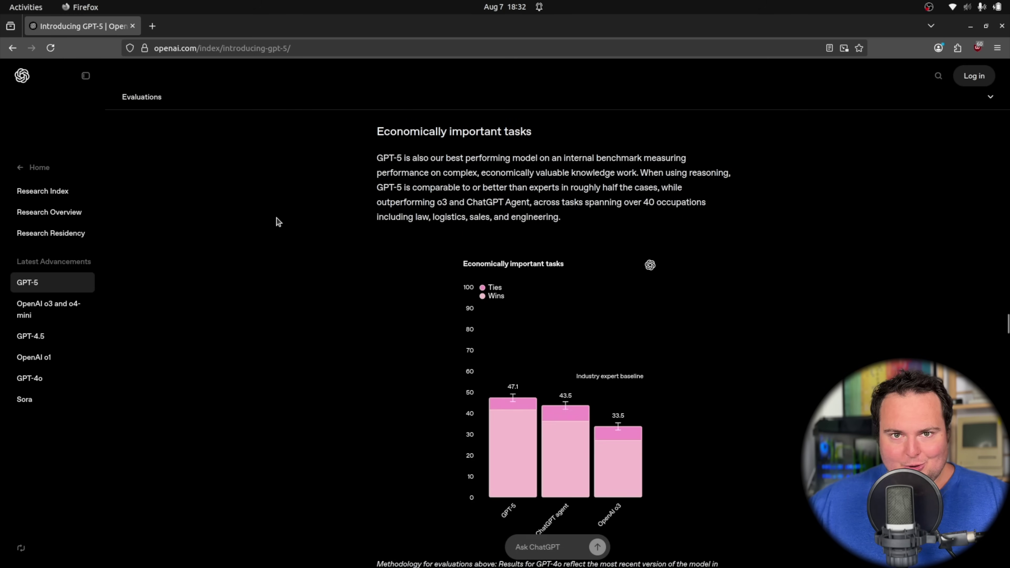
scroll(279, 221, "down", 5)
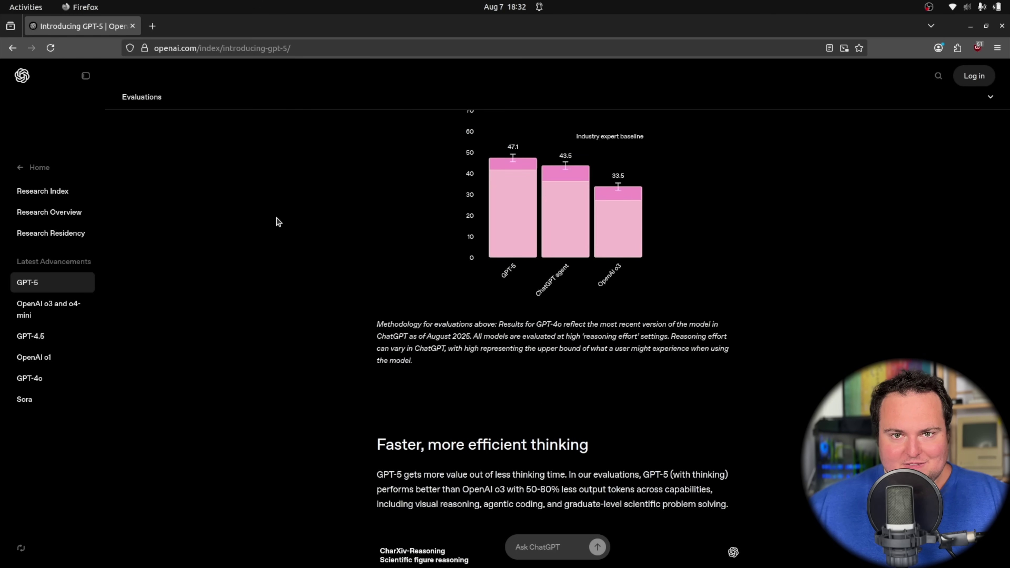